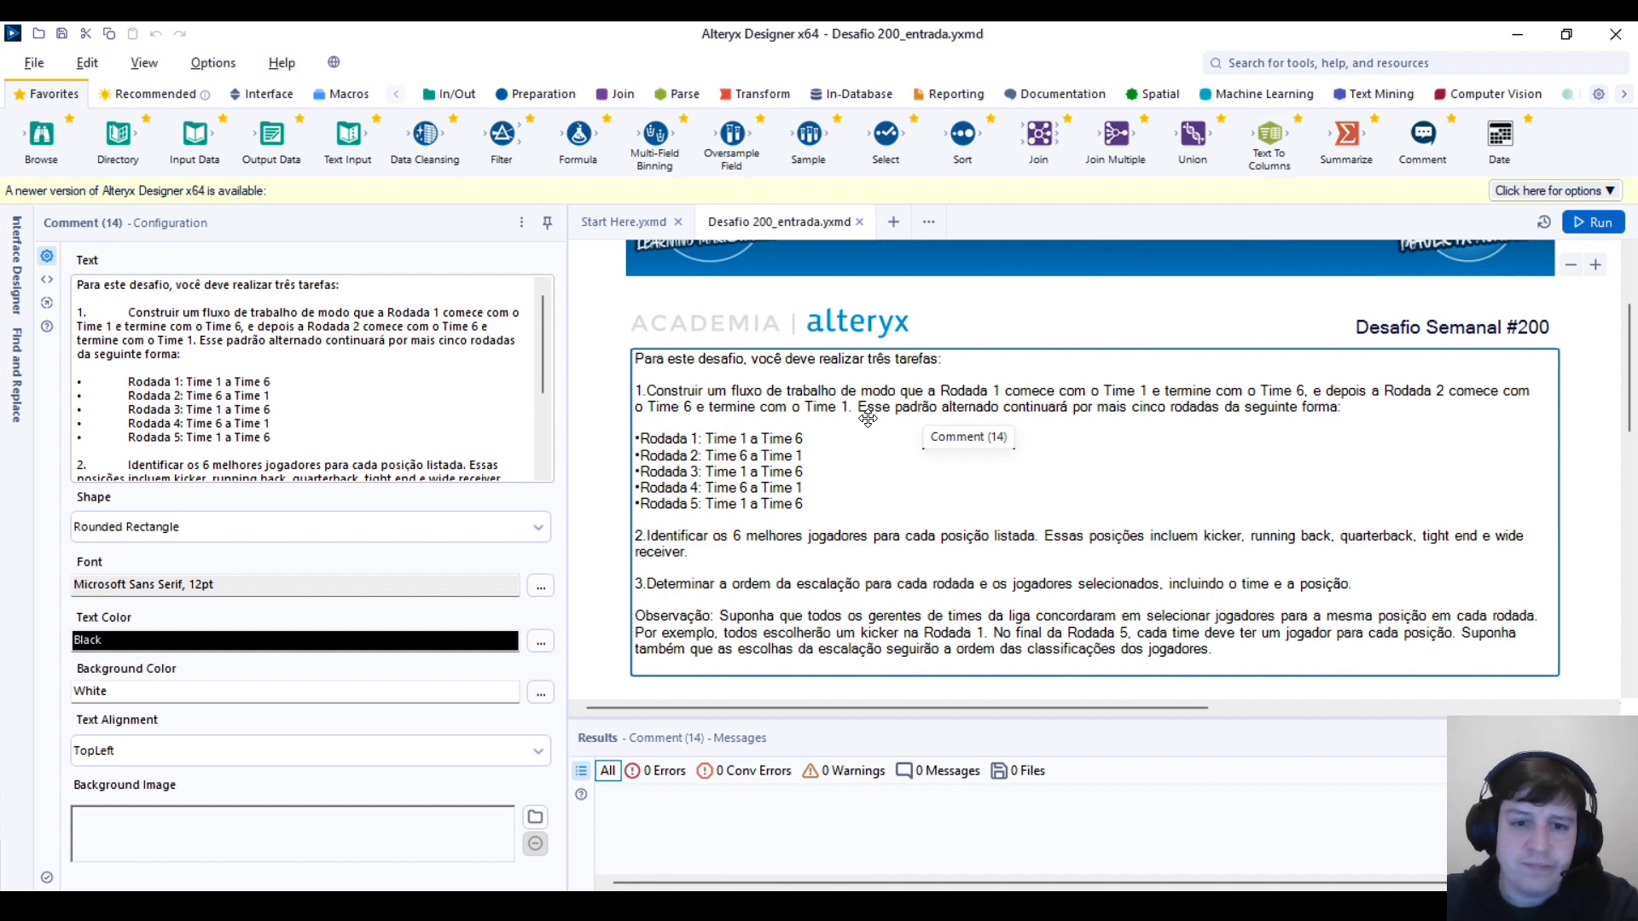
Step: Read the three tasks in the challenge description comment and run the workflow
scroll(845, 465, down, 2)
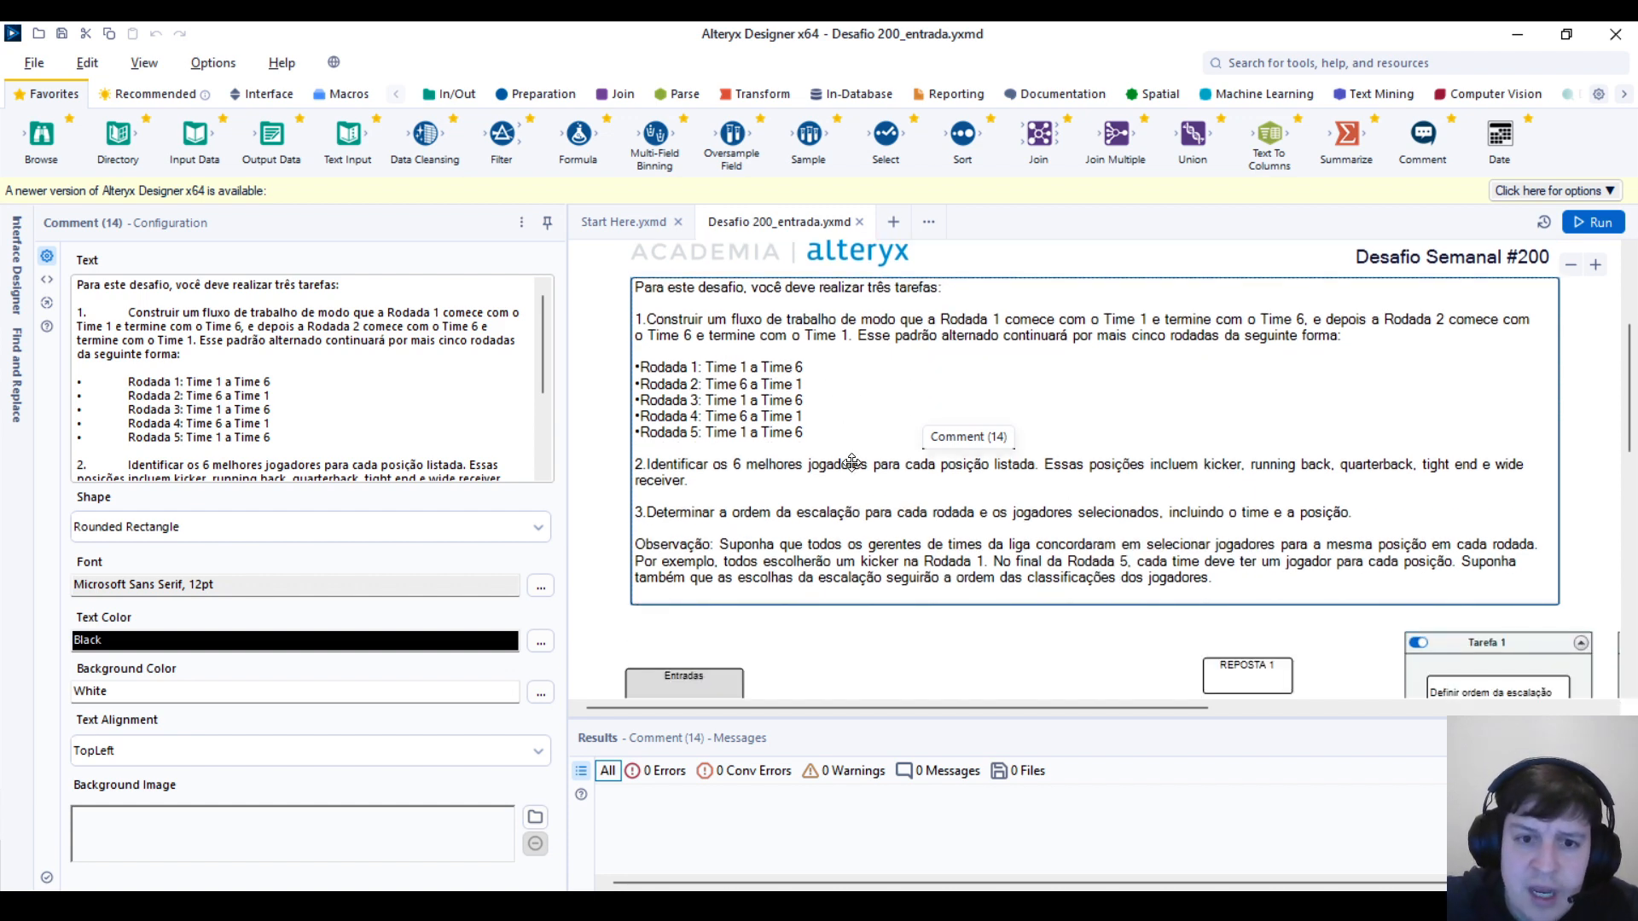
scroll(851, 463, down, 1)
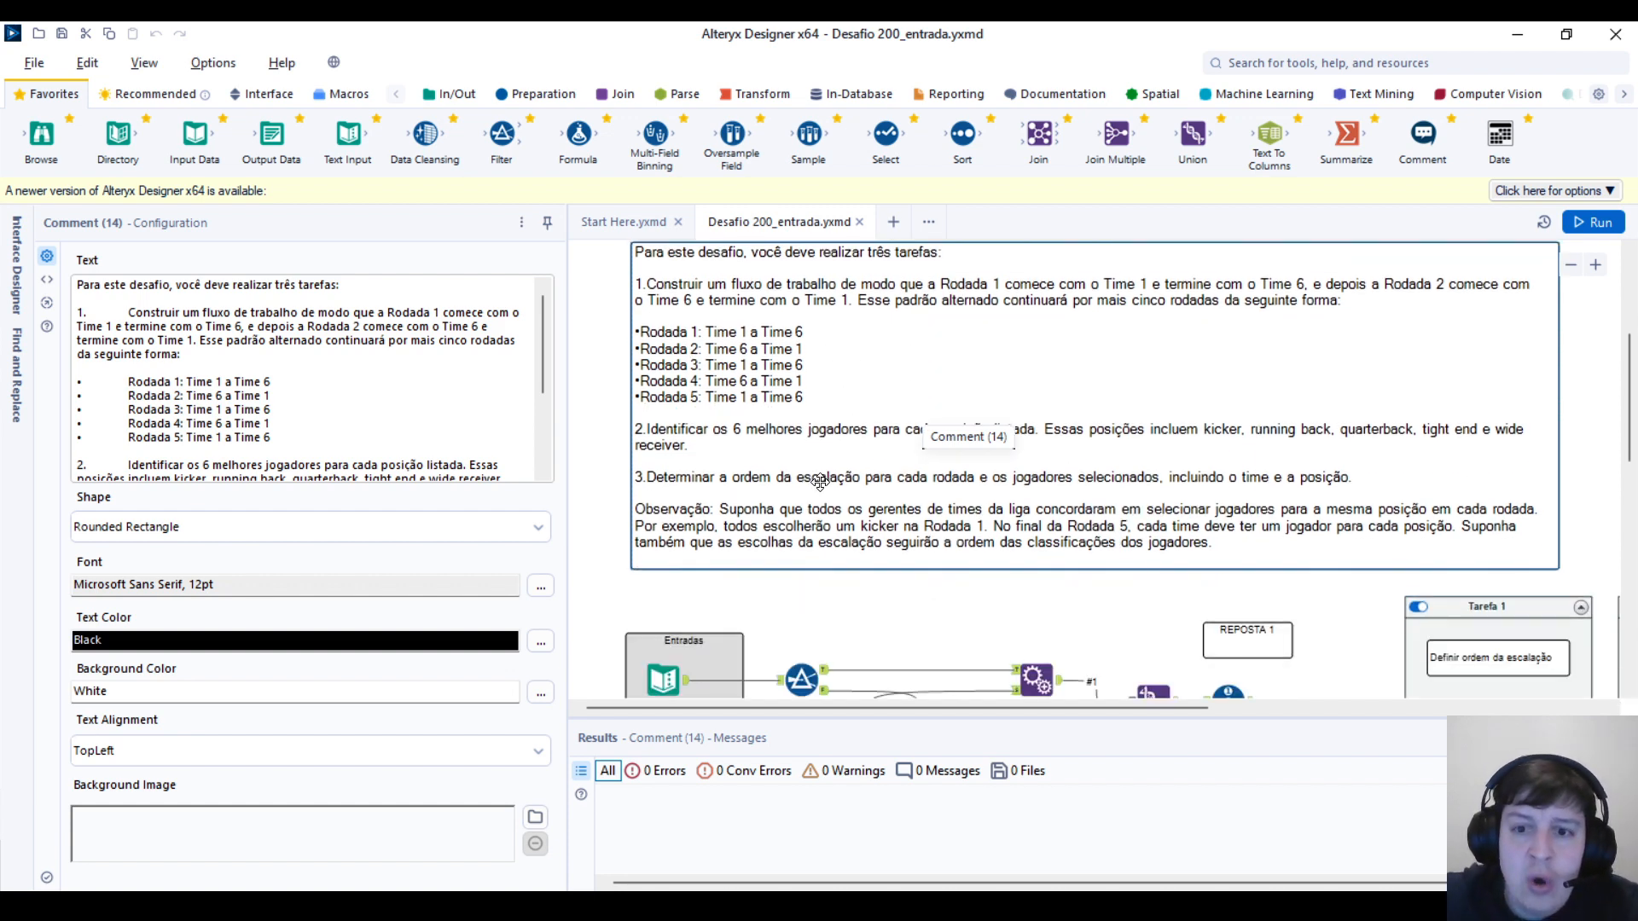
click(1609, 224)
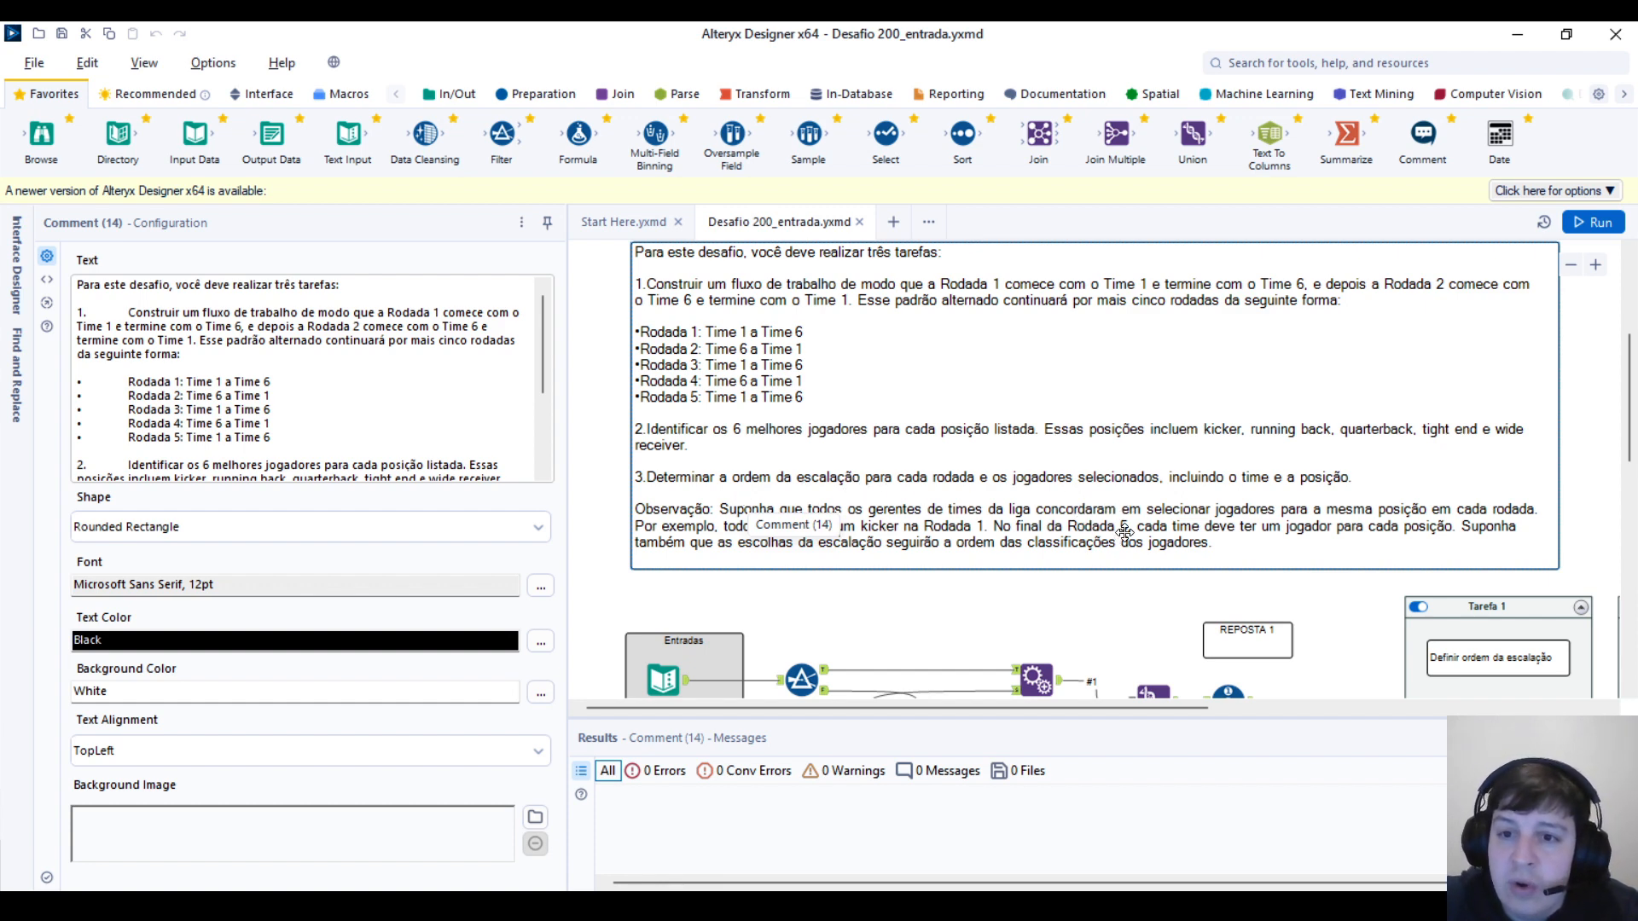
Step: Examine the output records of the Rodadas de Escalação and Ordem da primeira rodada de escalação inputs, enlarging the results area
scroll(1117, 532, down, 1)
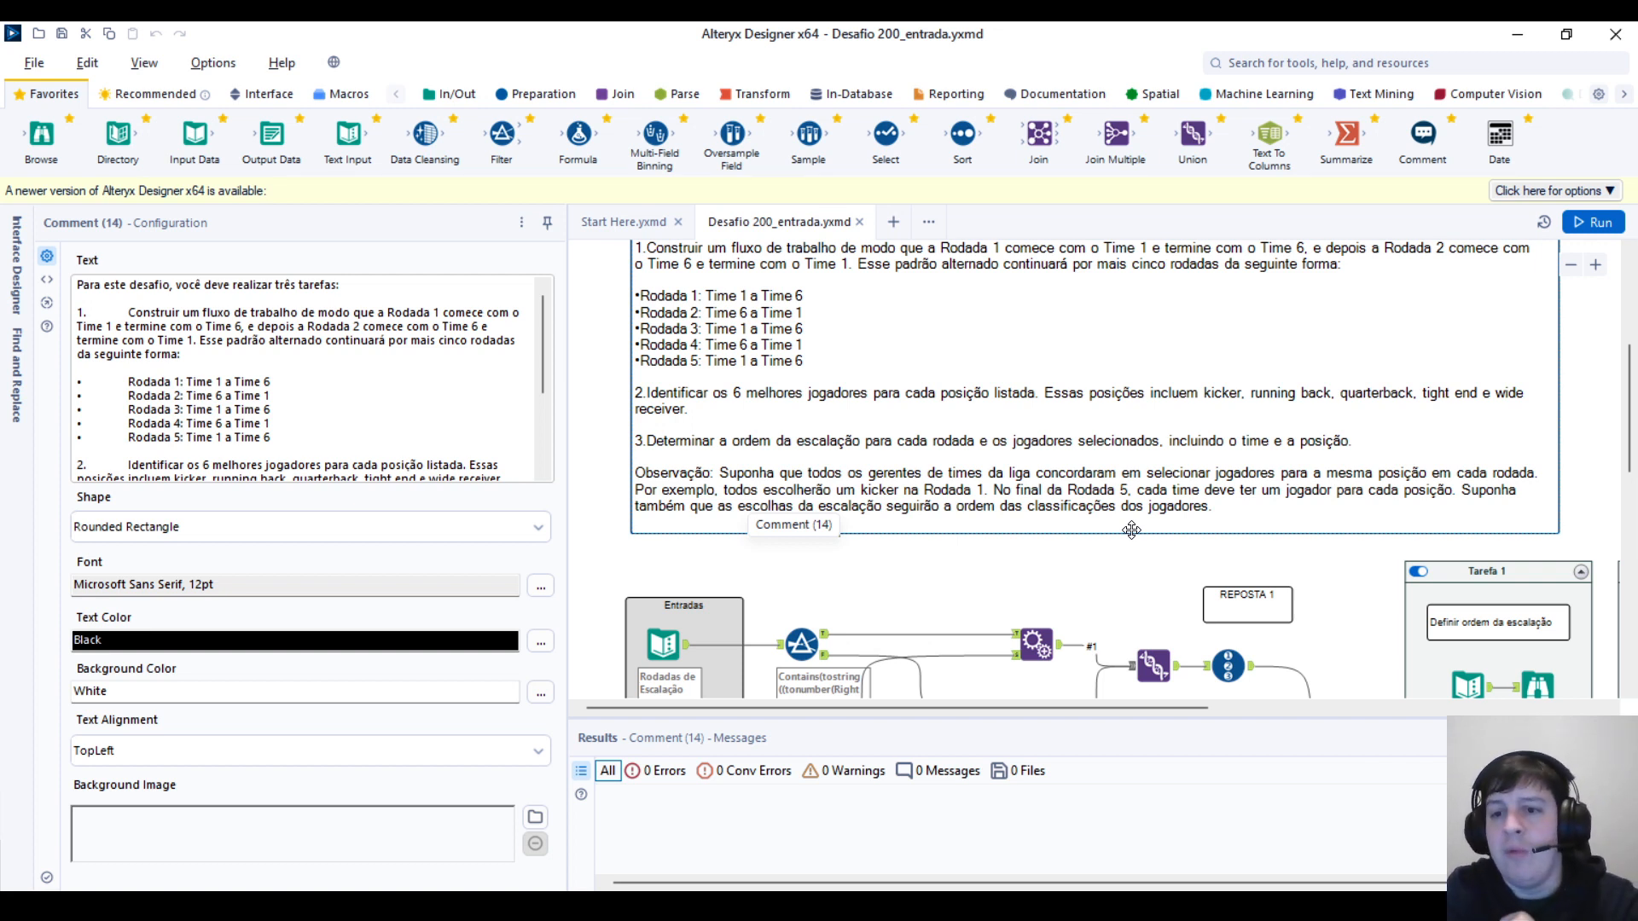
scroll(1135, 541, down, 6)
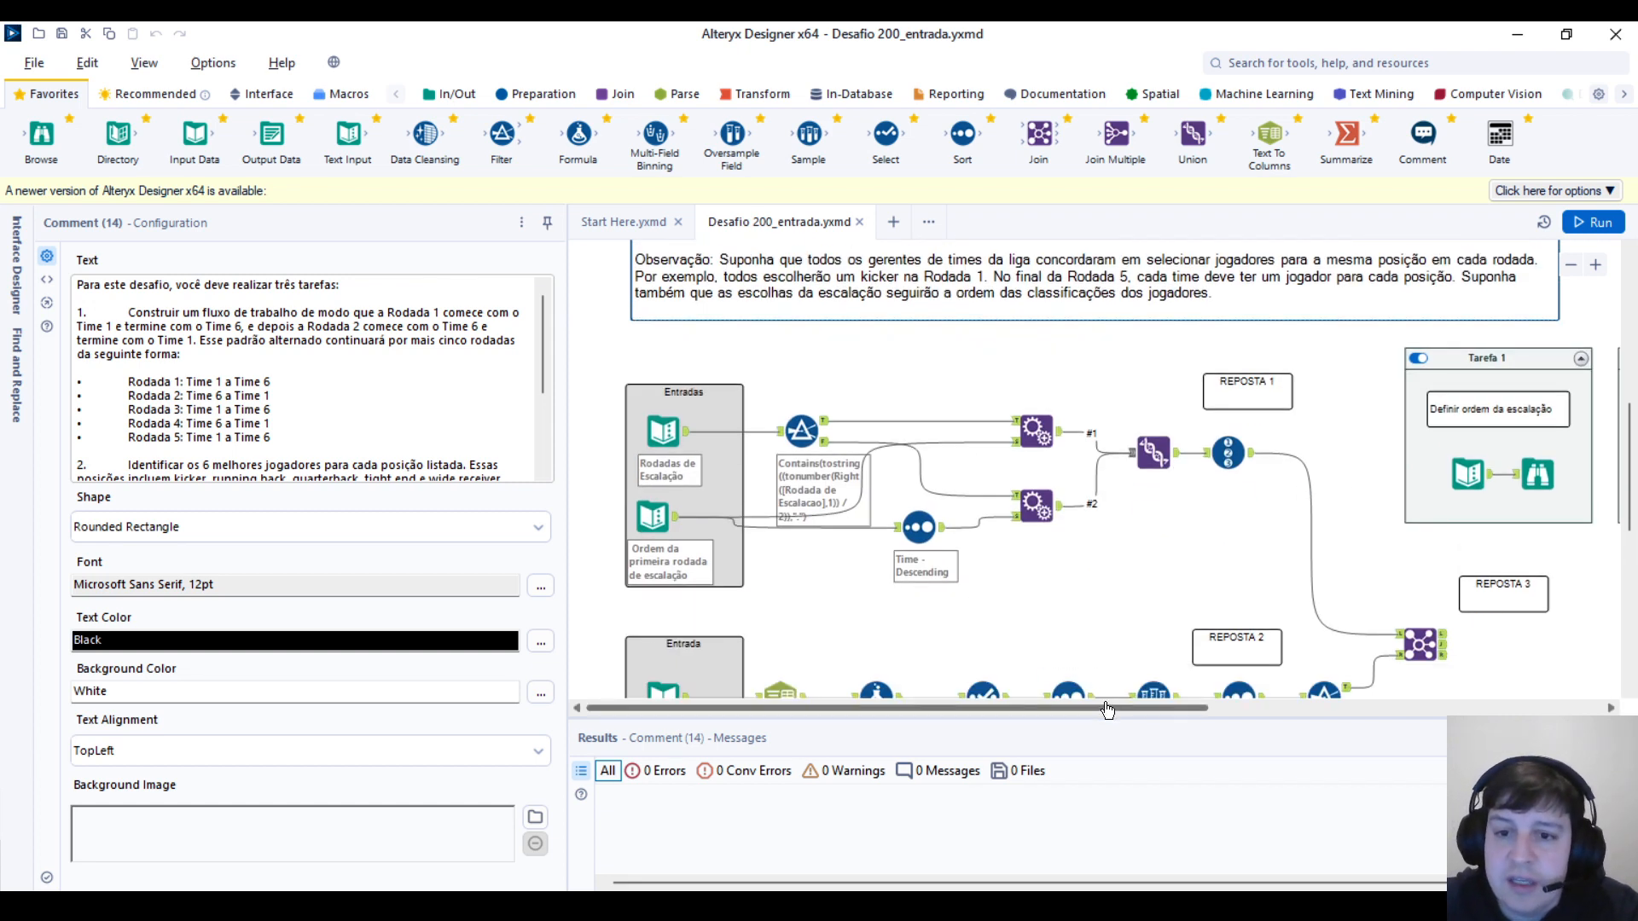
mouse_move(1107, 710)
mouse_down()
mouse_move(1372, 710)
mouse_move(1107, 710)
mouse_up()
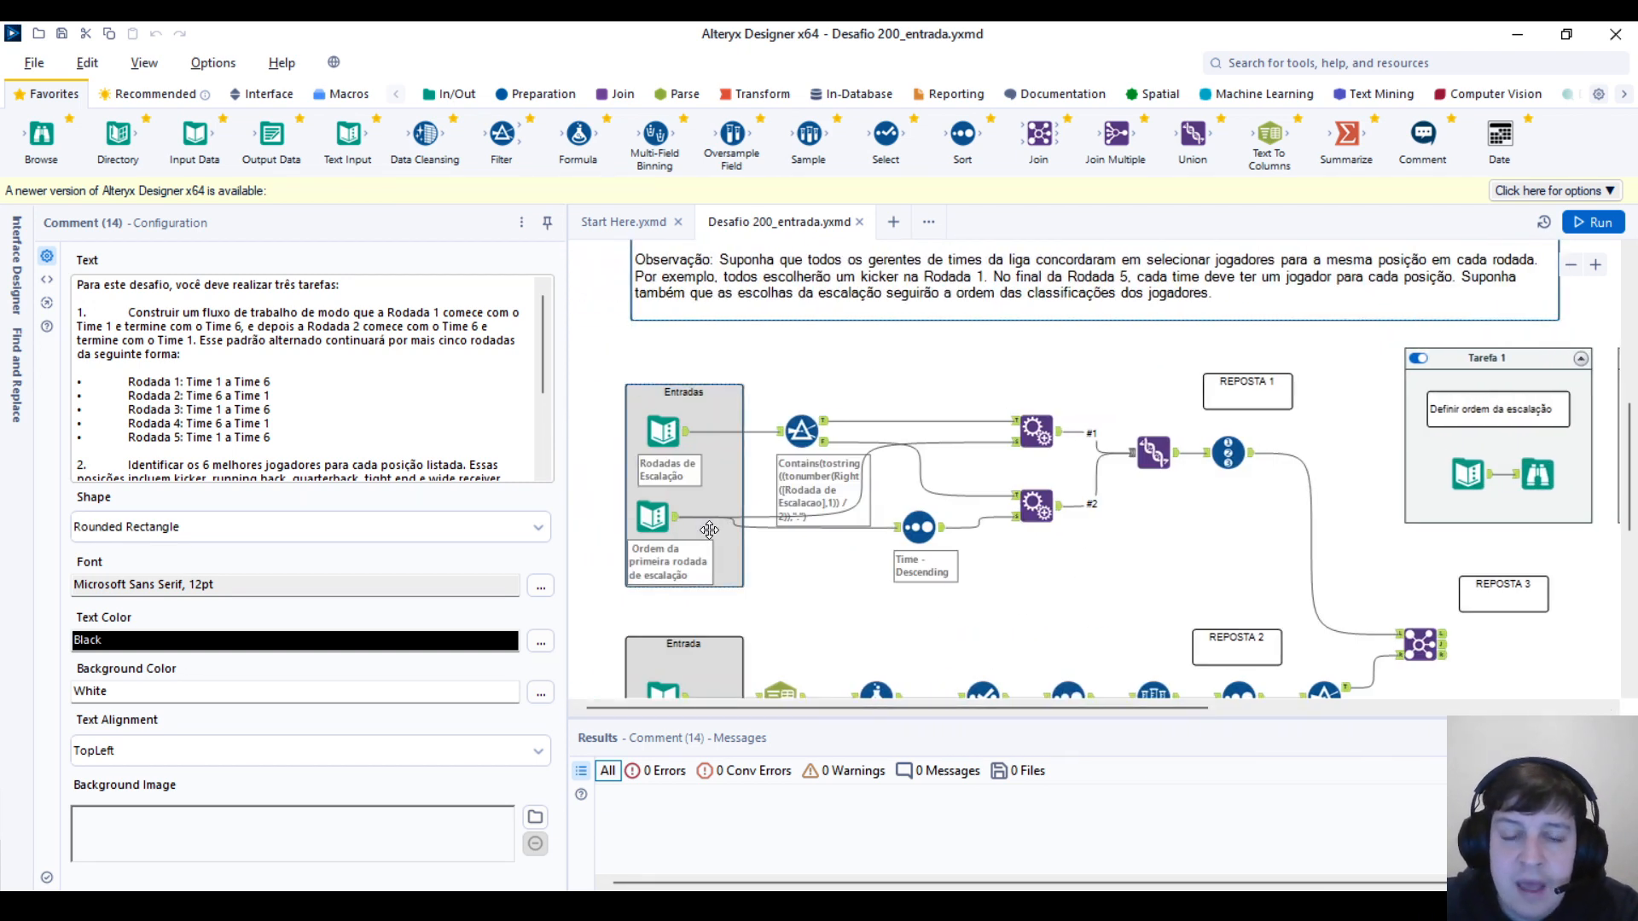
click(682, 440)
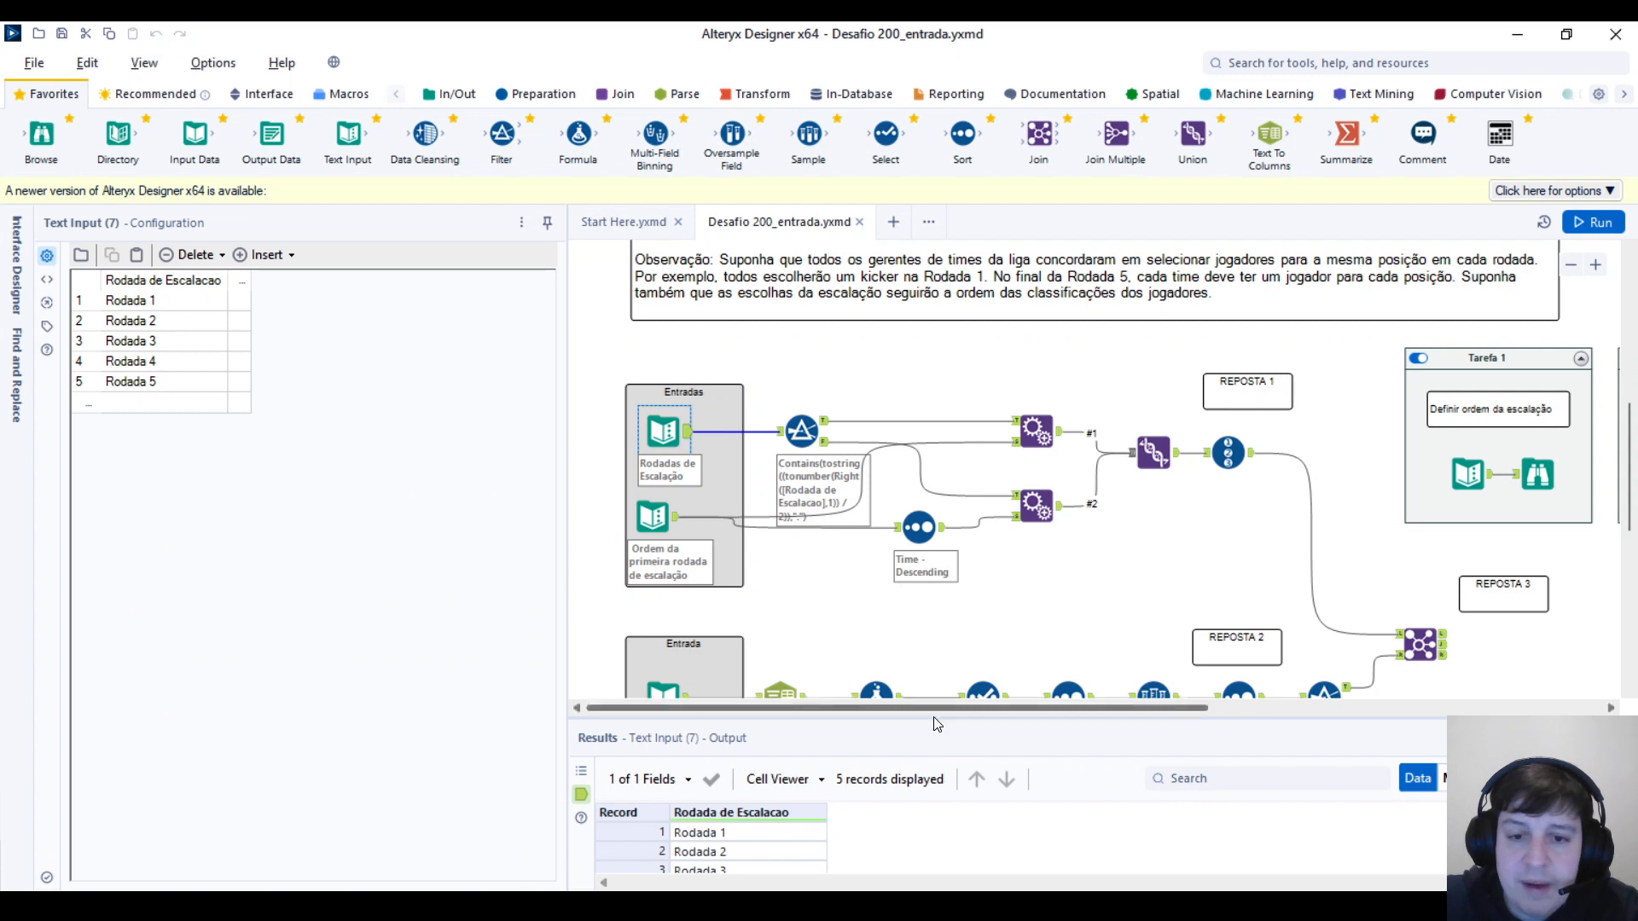
drag(955, 718, 928, 666)
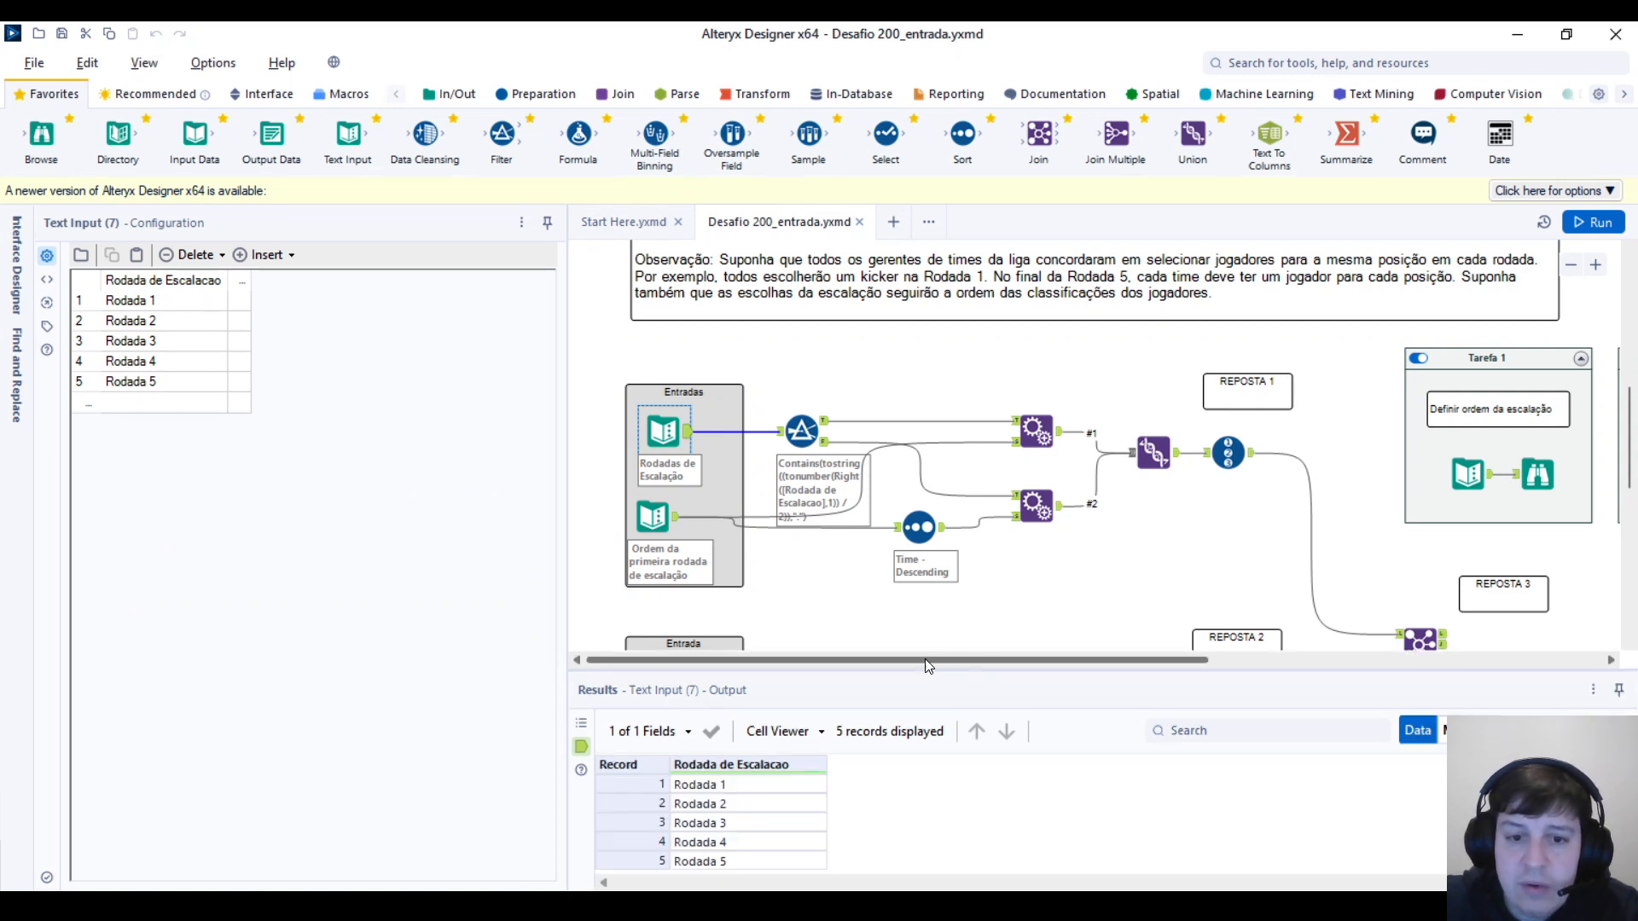
click(670, 523)
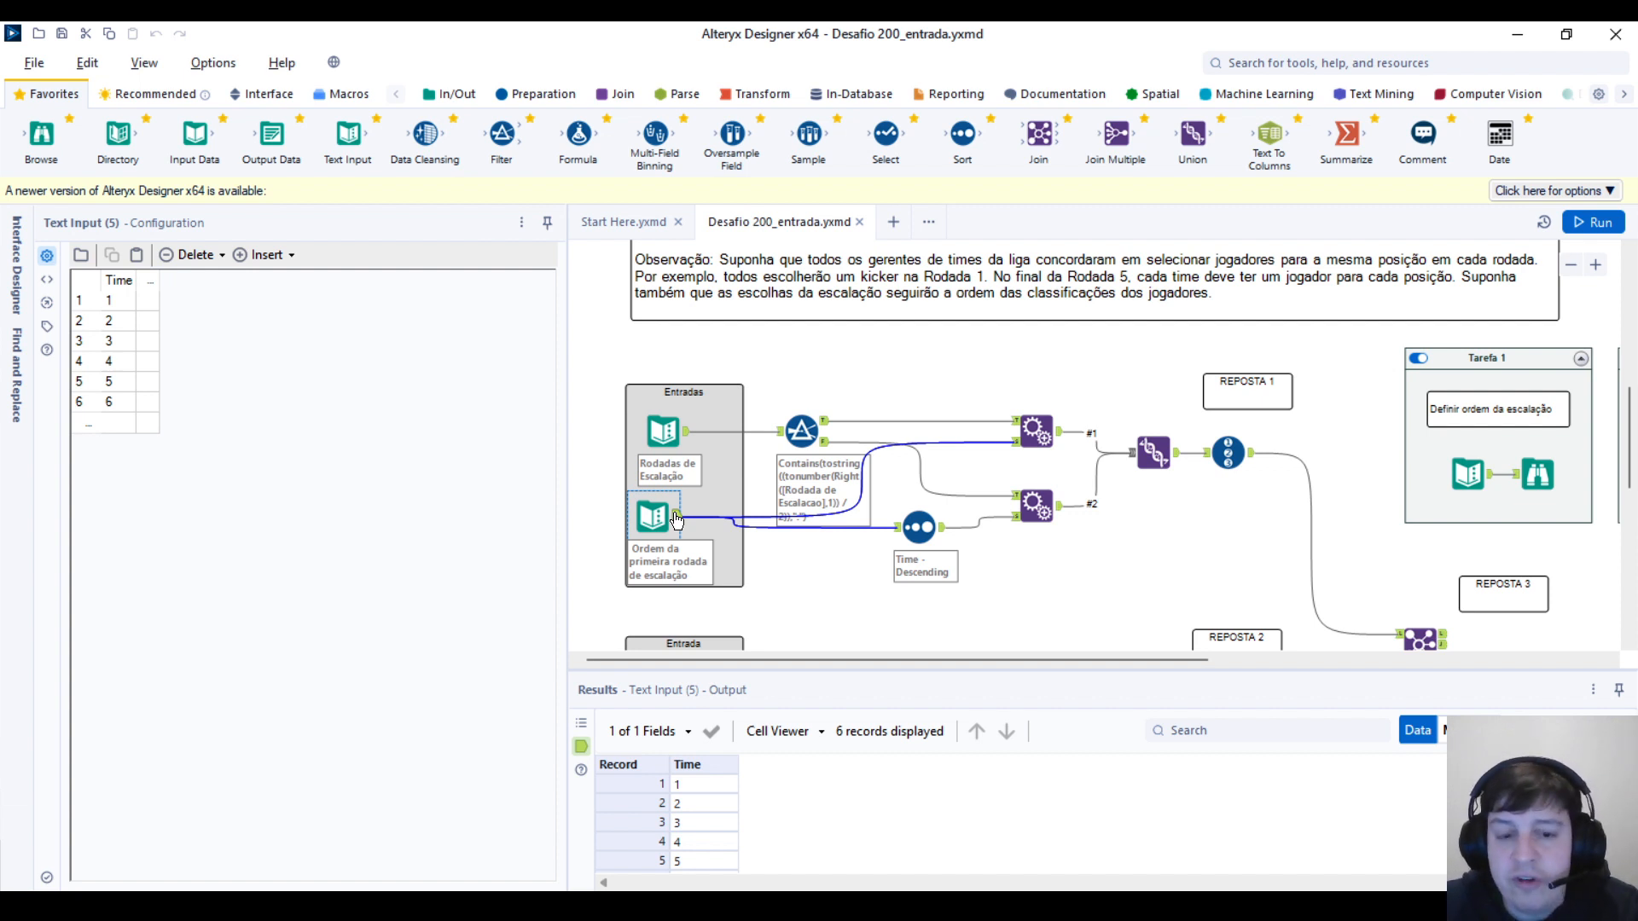
drag(922, 666, 922, 644)
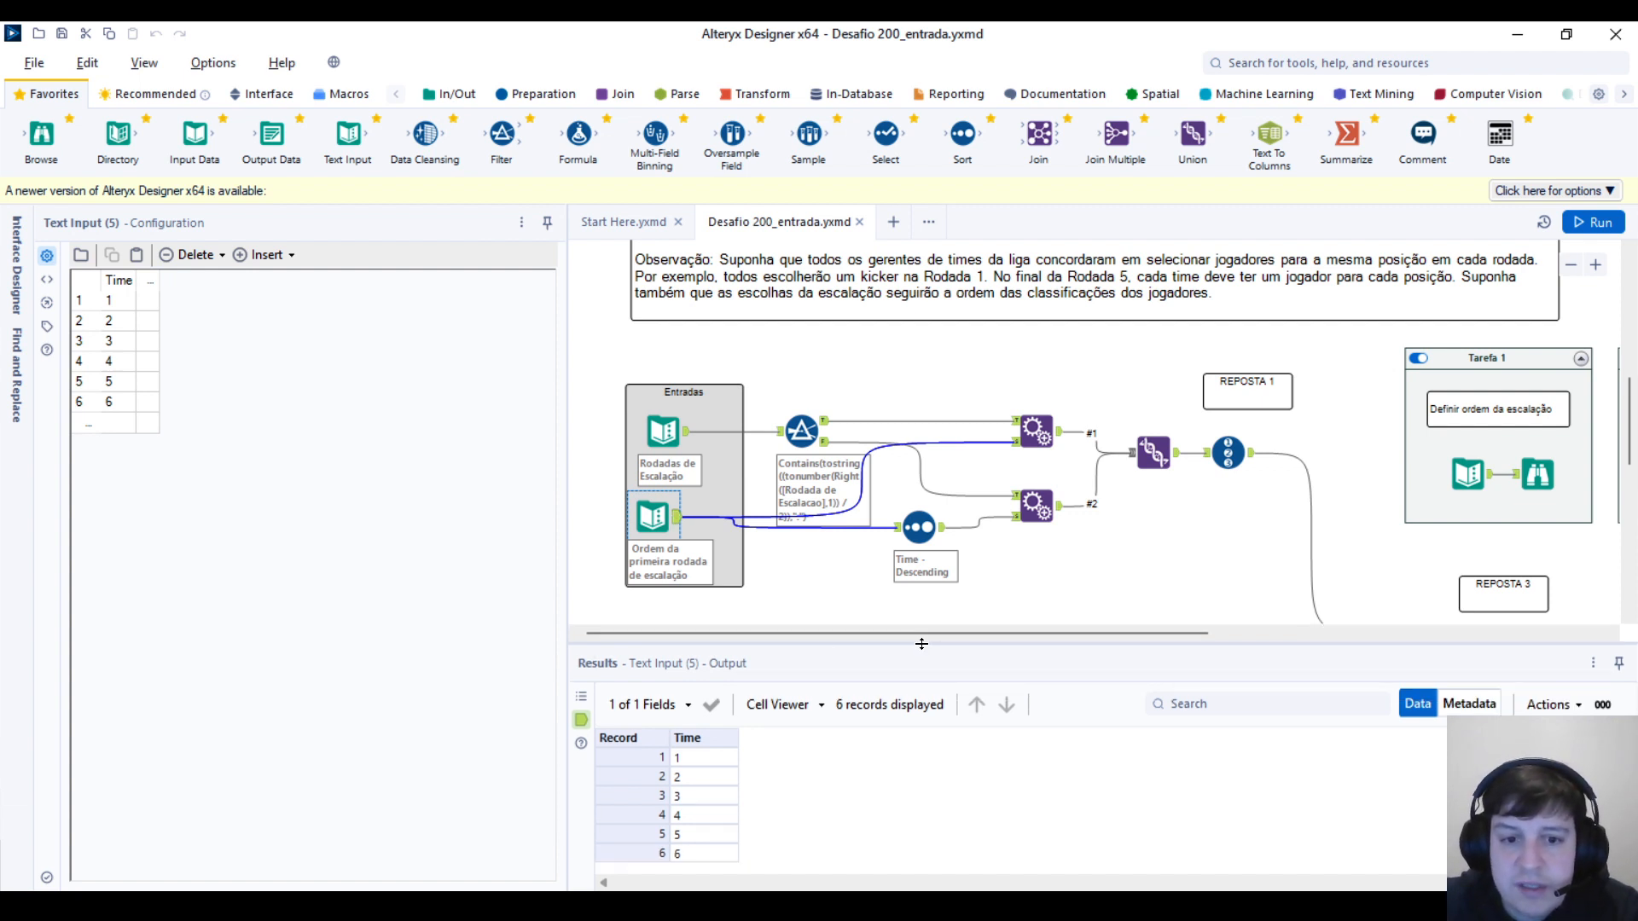
Step: Examine the Filter tool's custom expression, especially its Right function, and view the True and False outputs
click(803, 424)
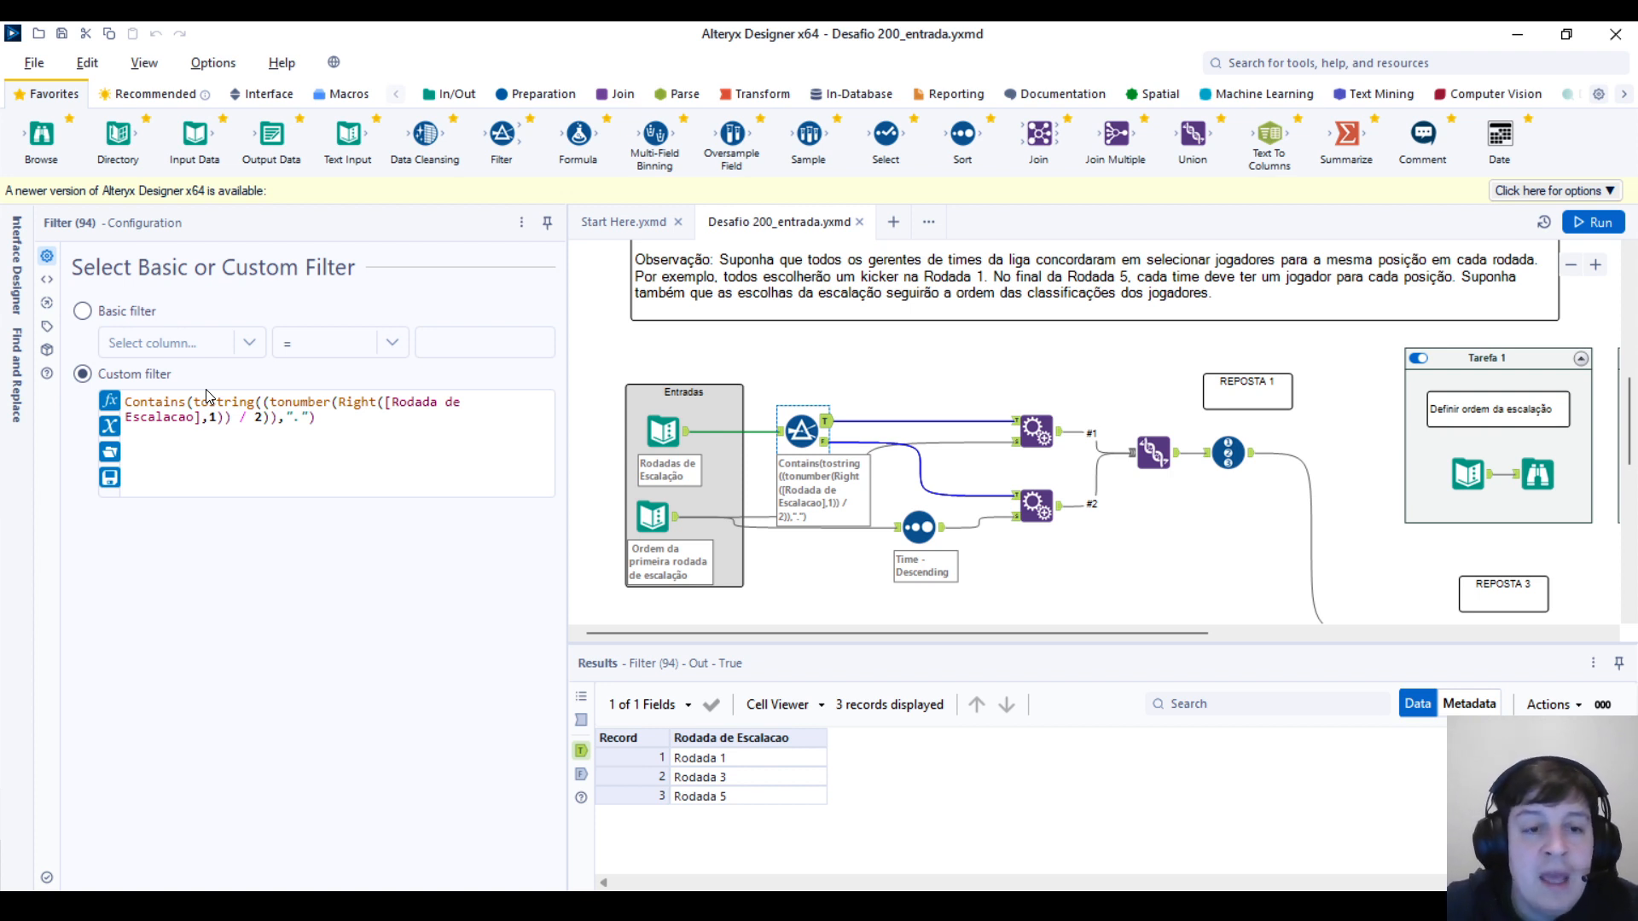
click(354, 404)
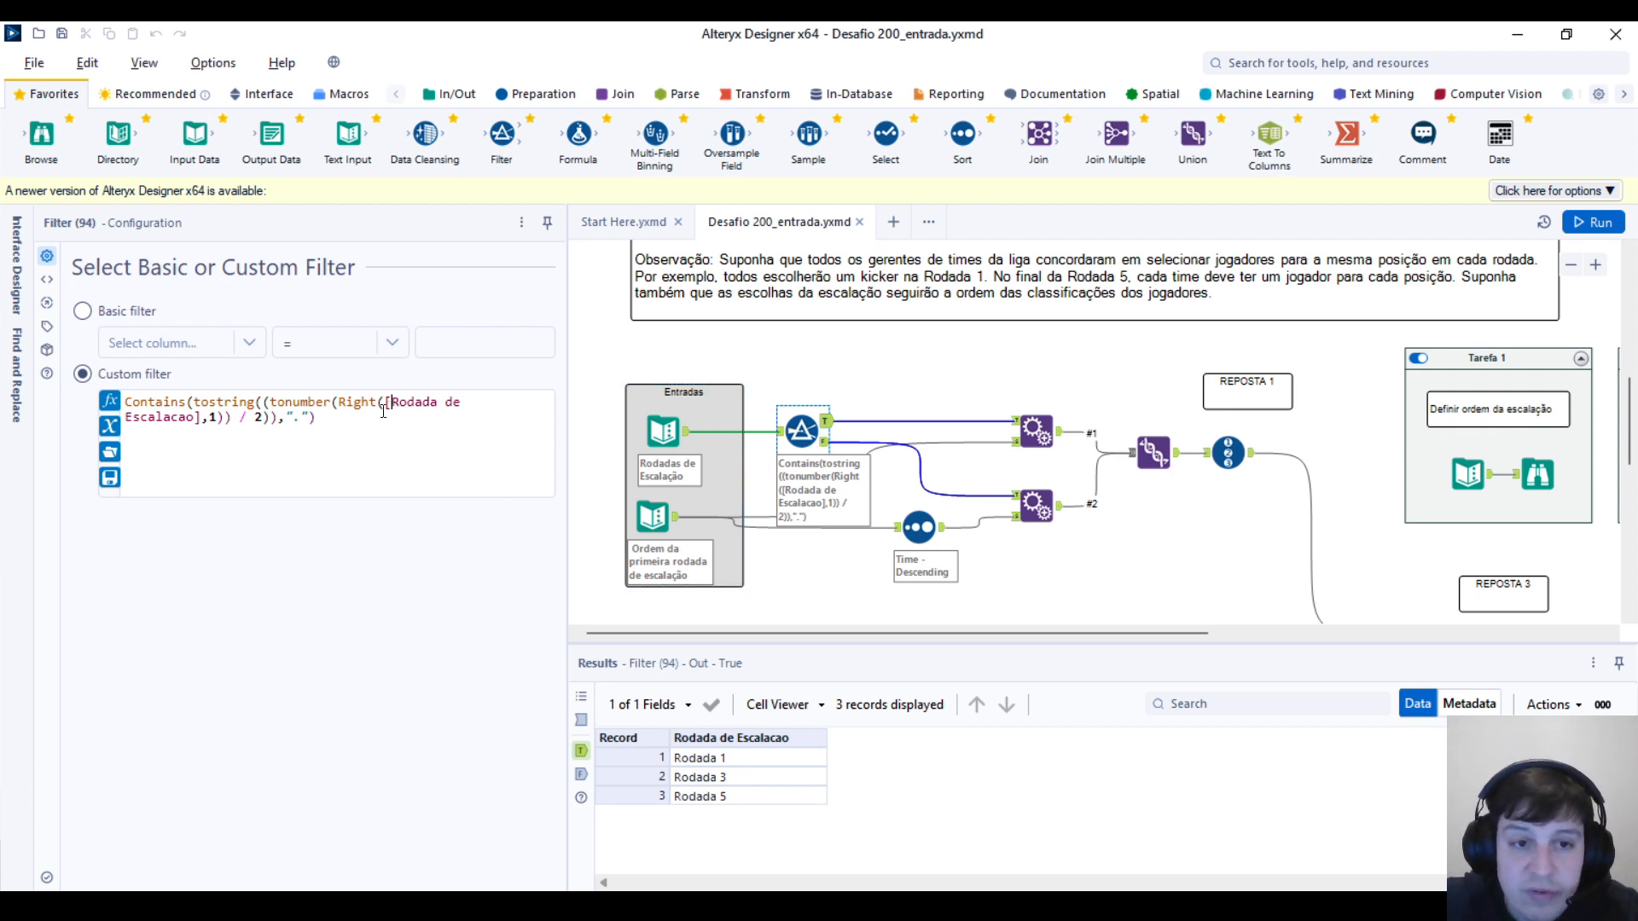
mouse_move(337, 410)
mouse_down()
mouse_move(397, 413)
mouse_move(312, 413)
mouse_up()
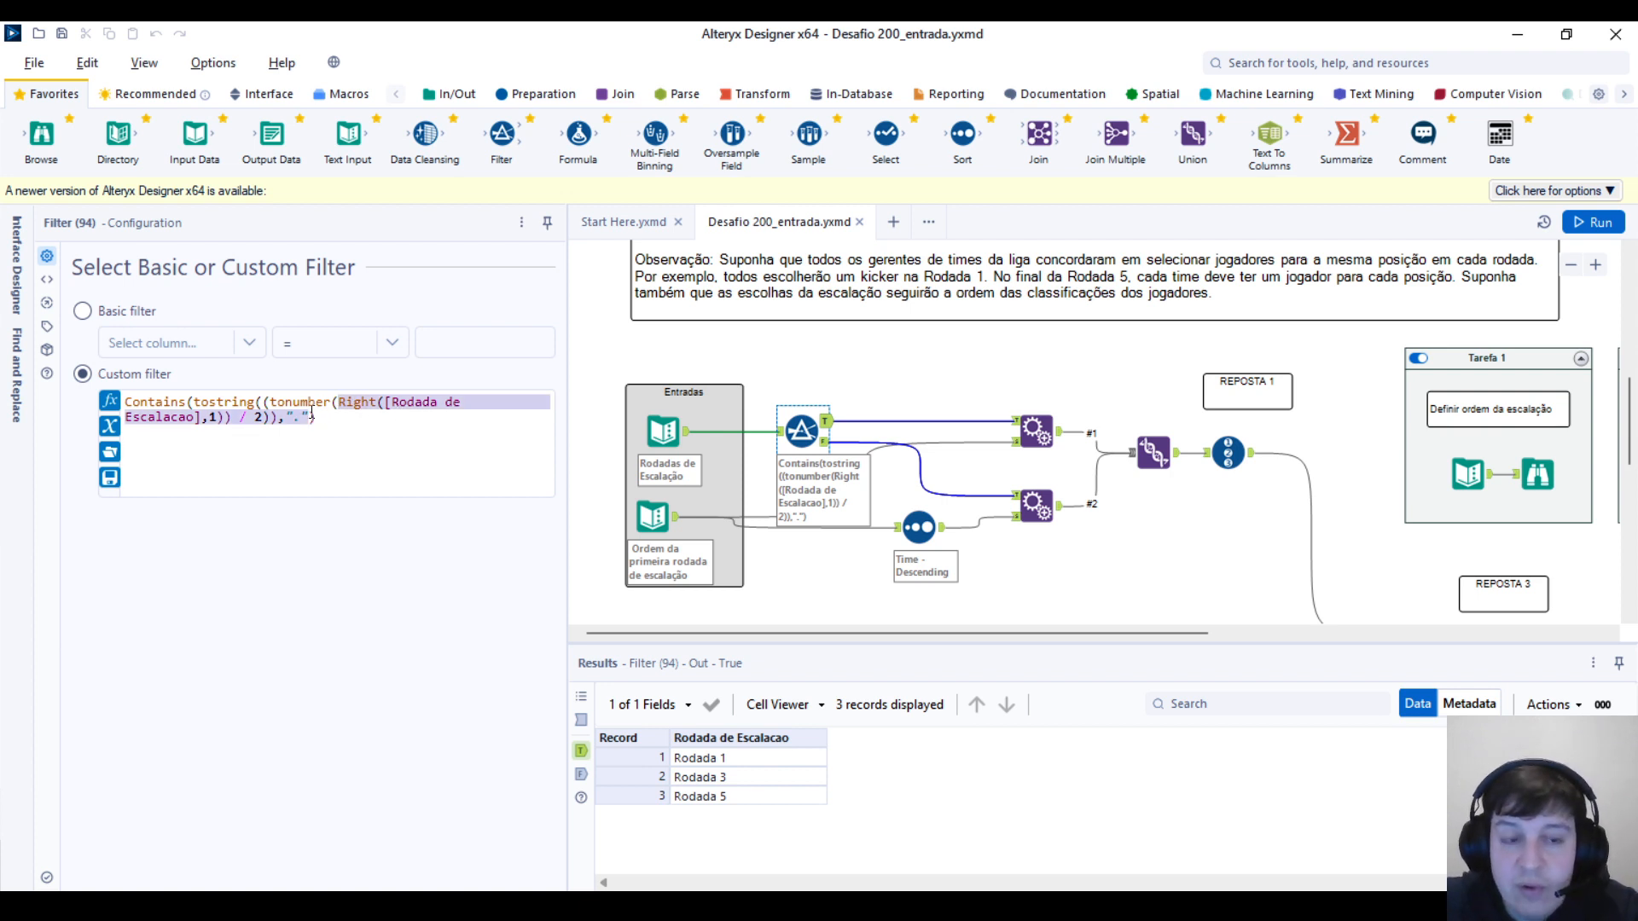
click(311, 415)
text())
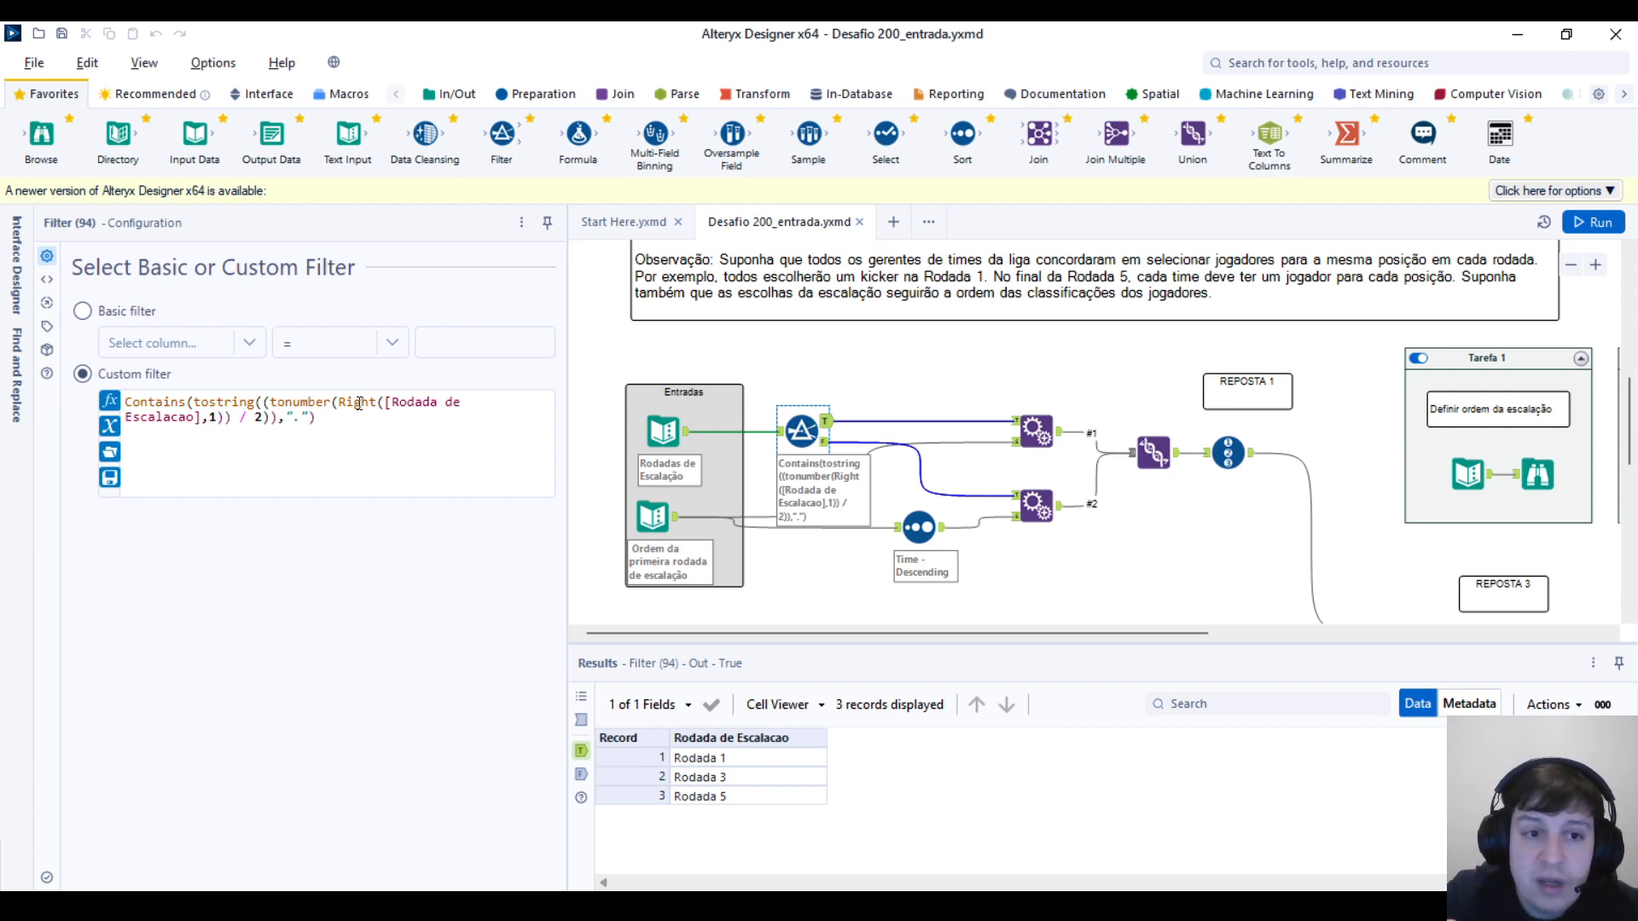
double_click(357, 402)
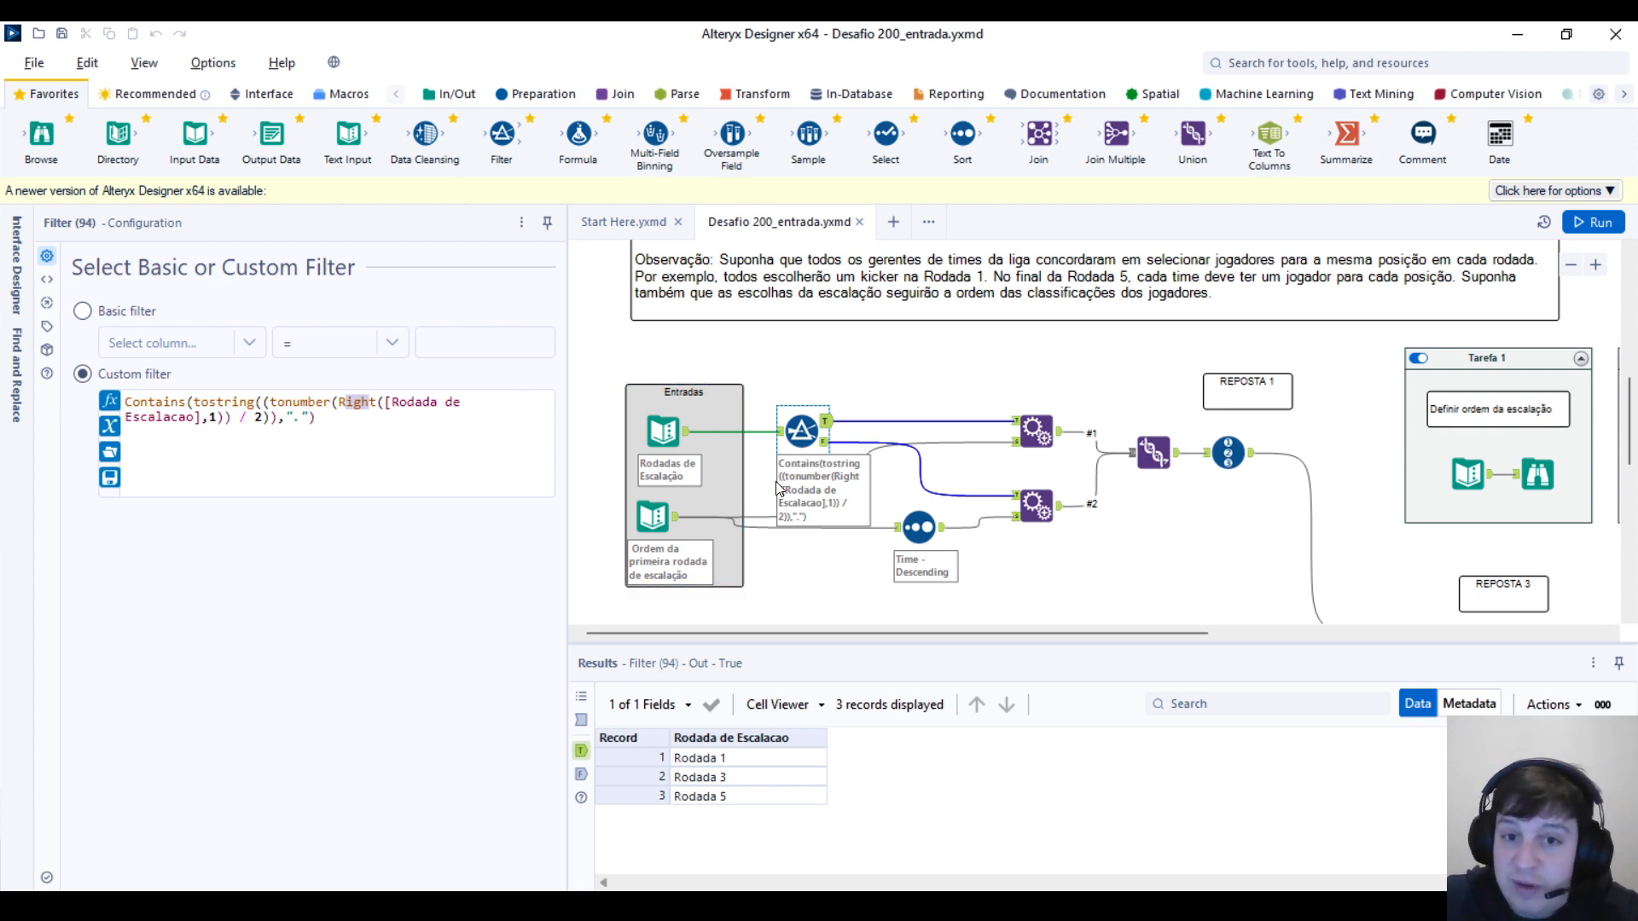
click(825, 441)
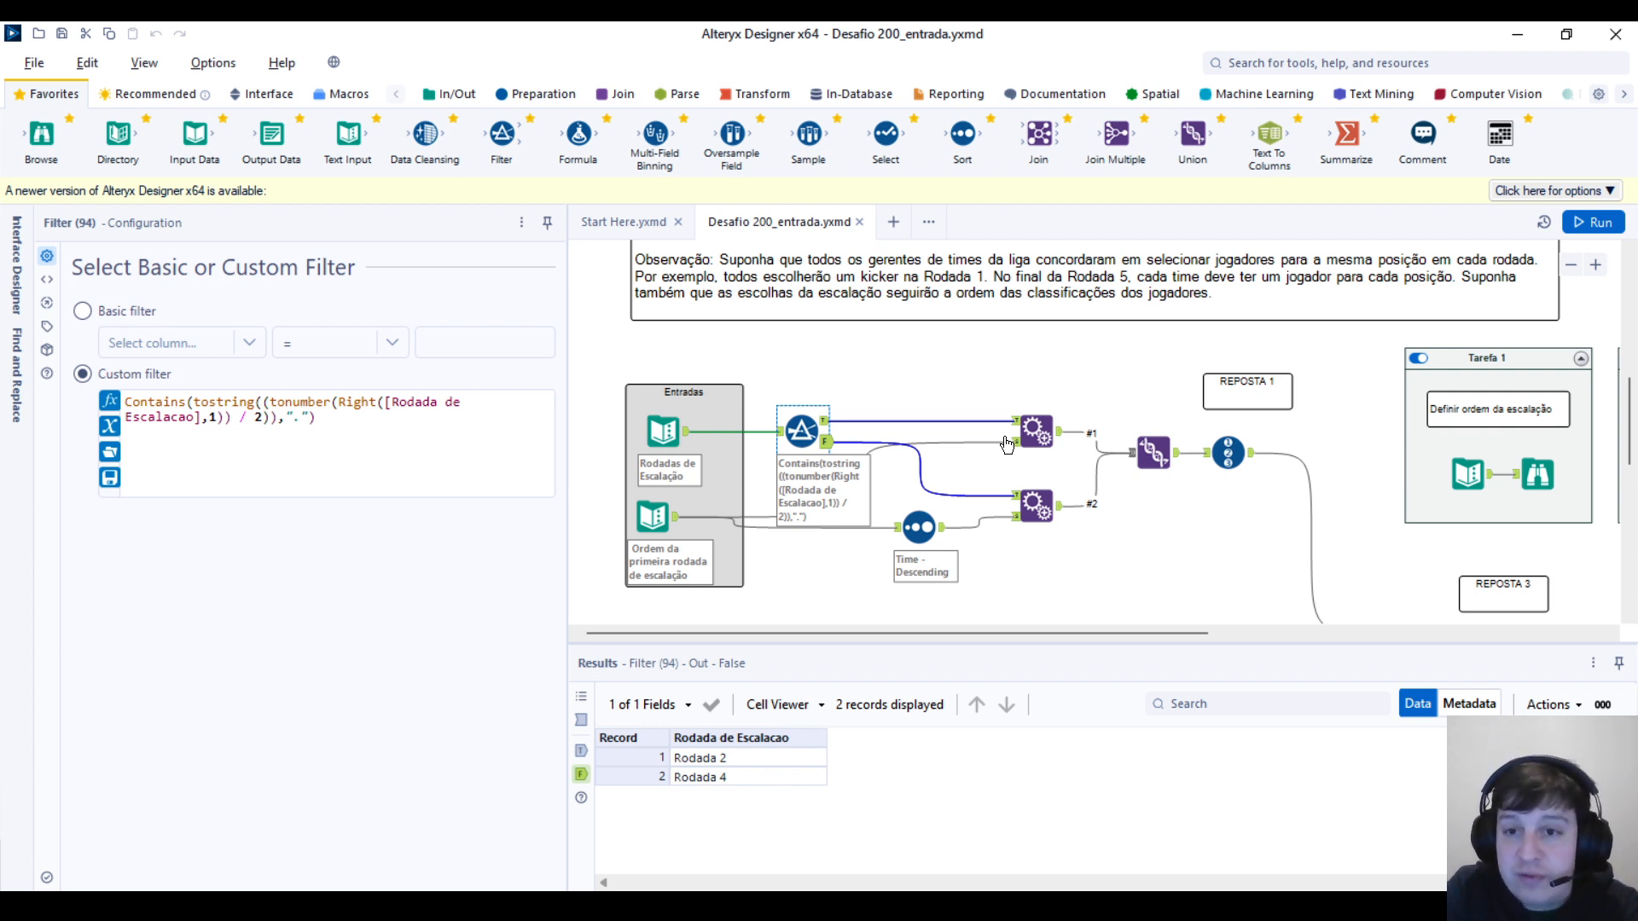
Step: Examine the tonumber and tostring parts of the Filter tool's custom expression
click(355, 403)
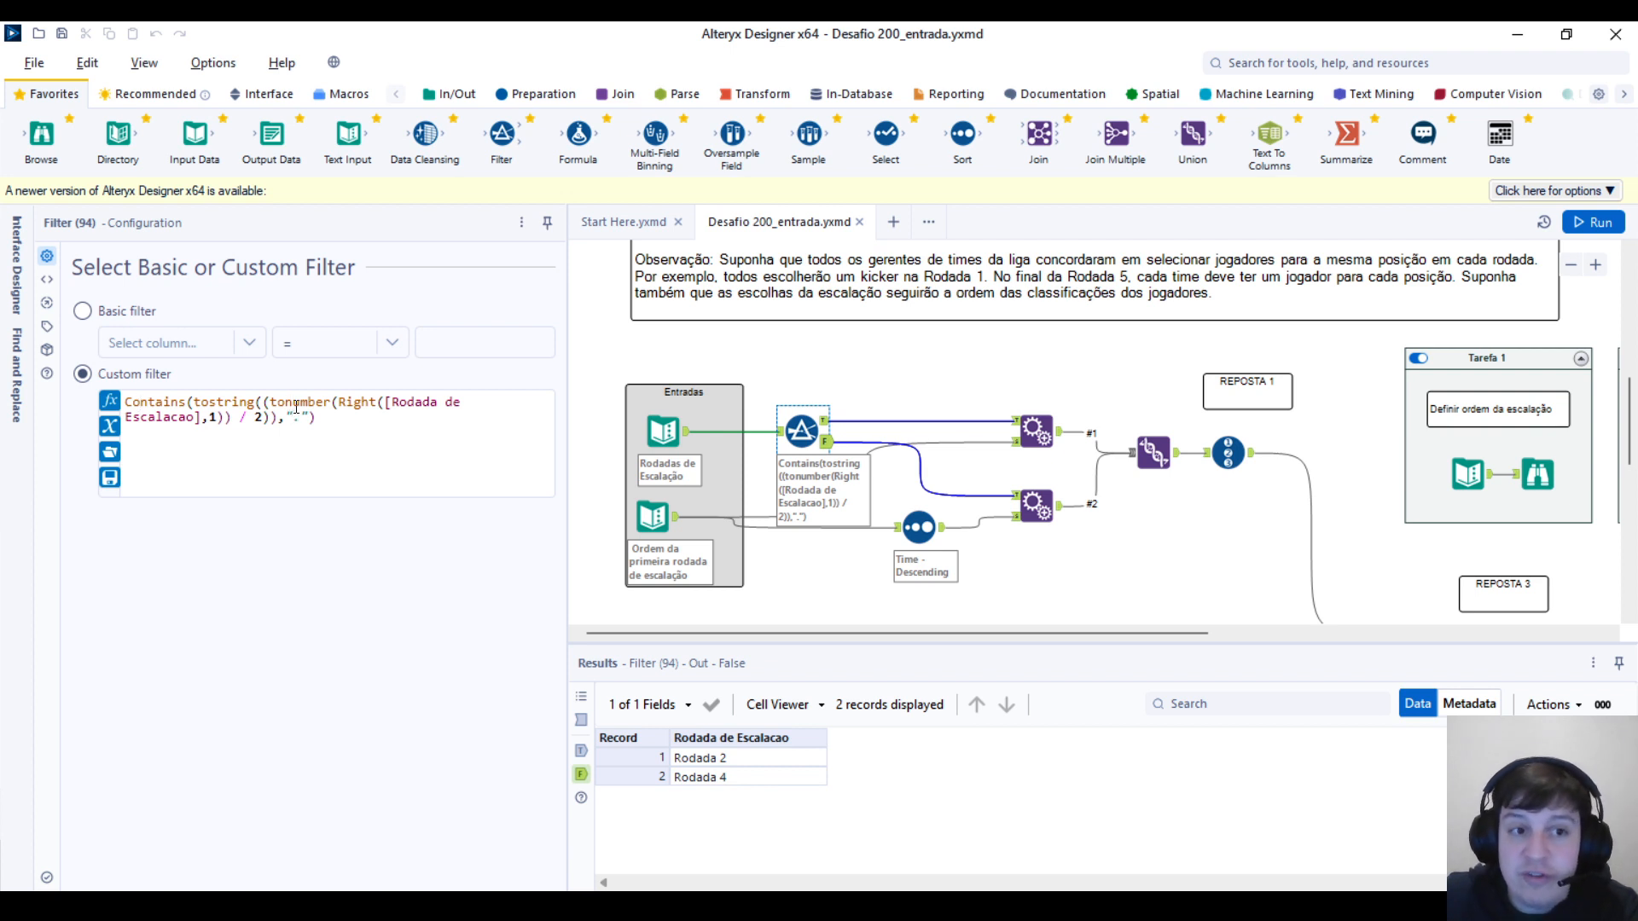
drag(285, 404, 342, 404)
drag(193, 402, 277, 404)
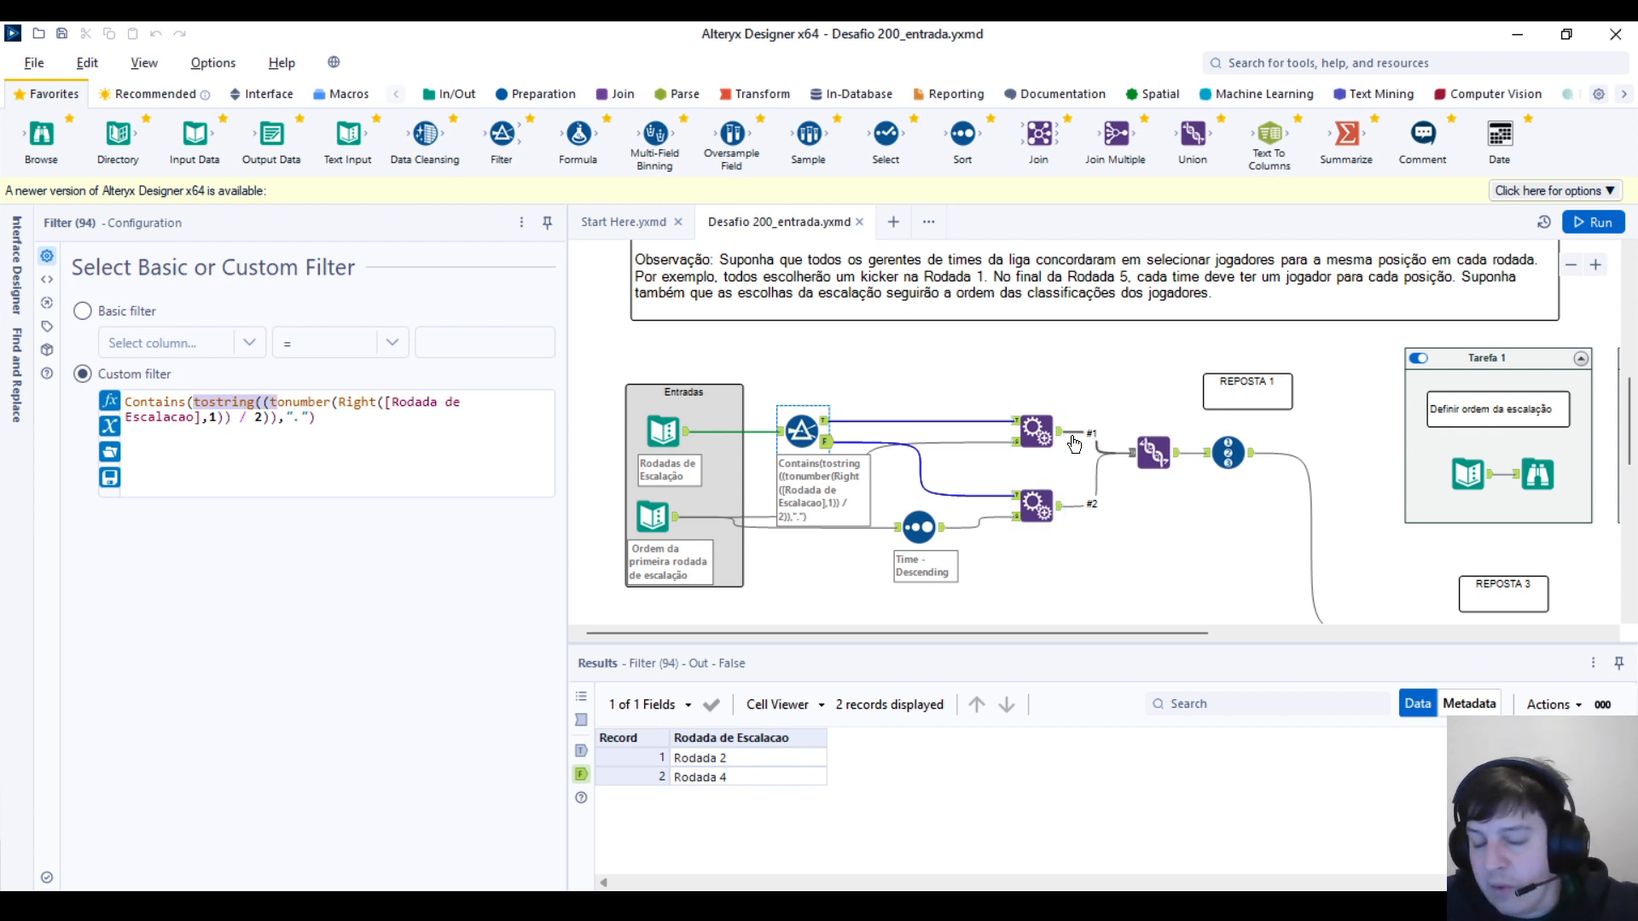
click(385, 433)
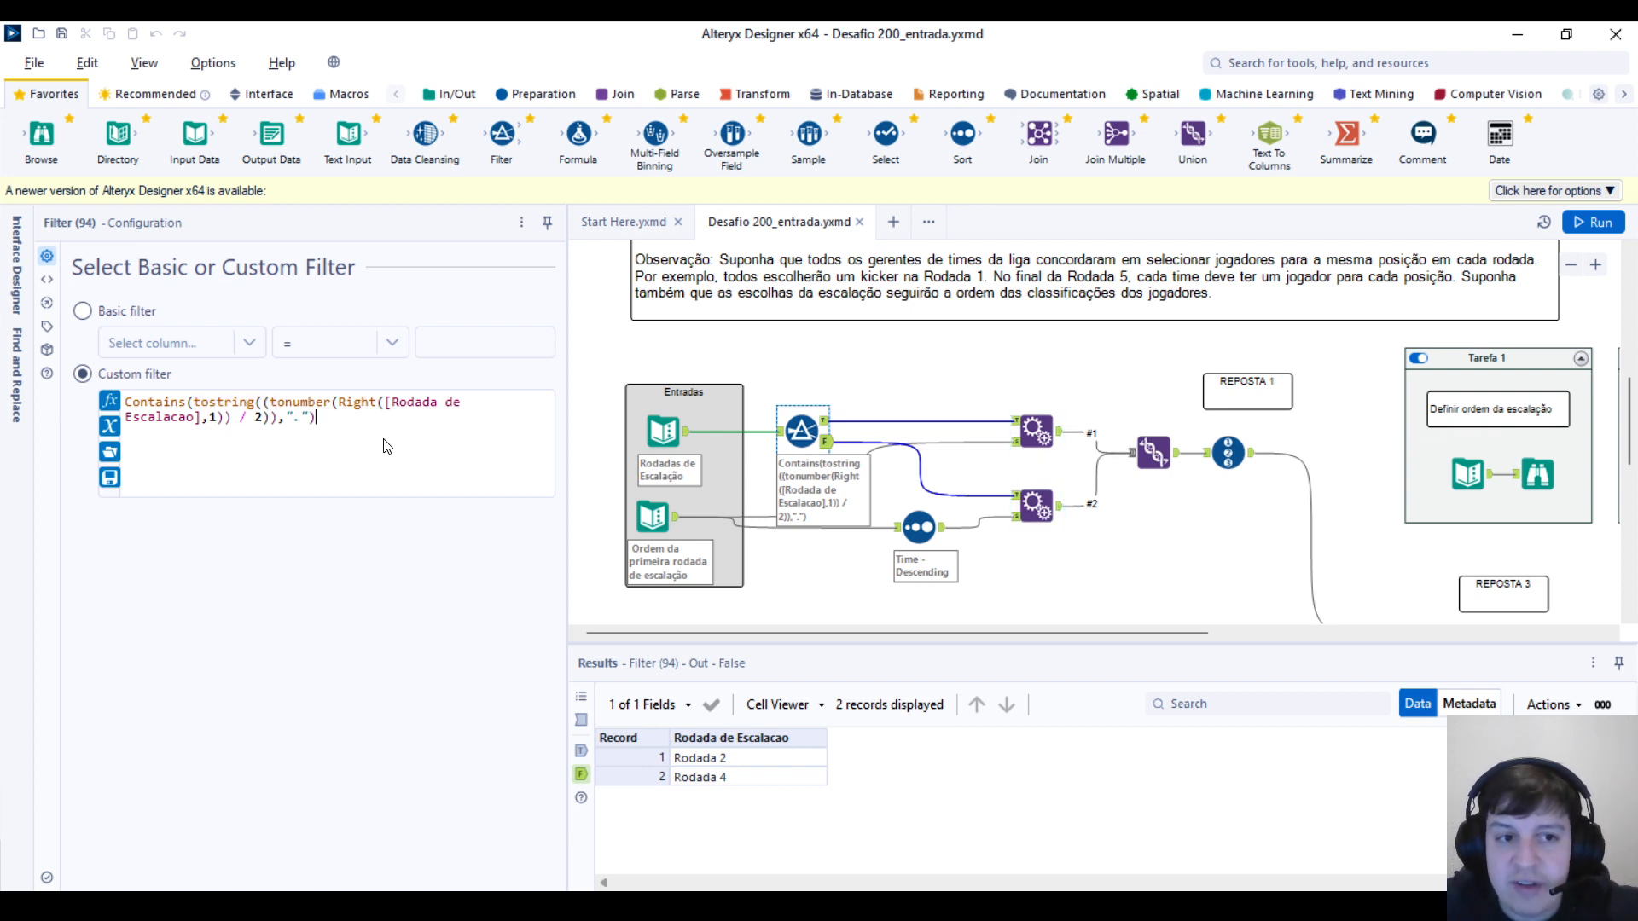
Step: Inspect the Append Fields tool feeding union connection #1, show the Join tool category, and review its Rodada 1 rows in the enlarged results
click(1061, 439)
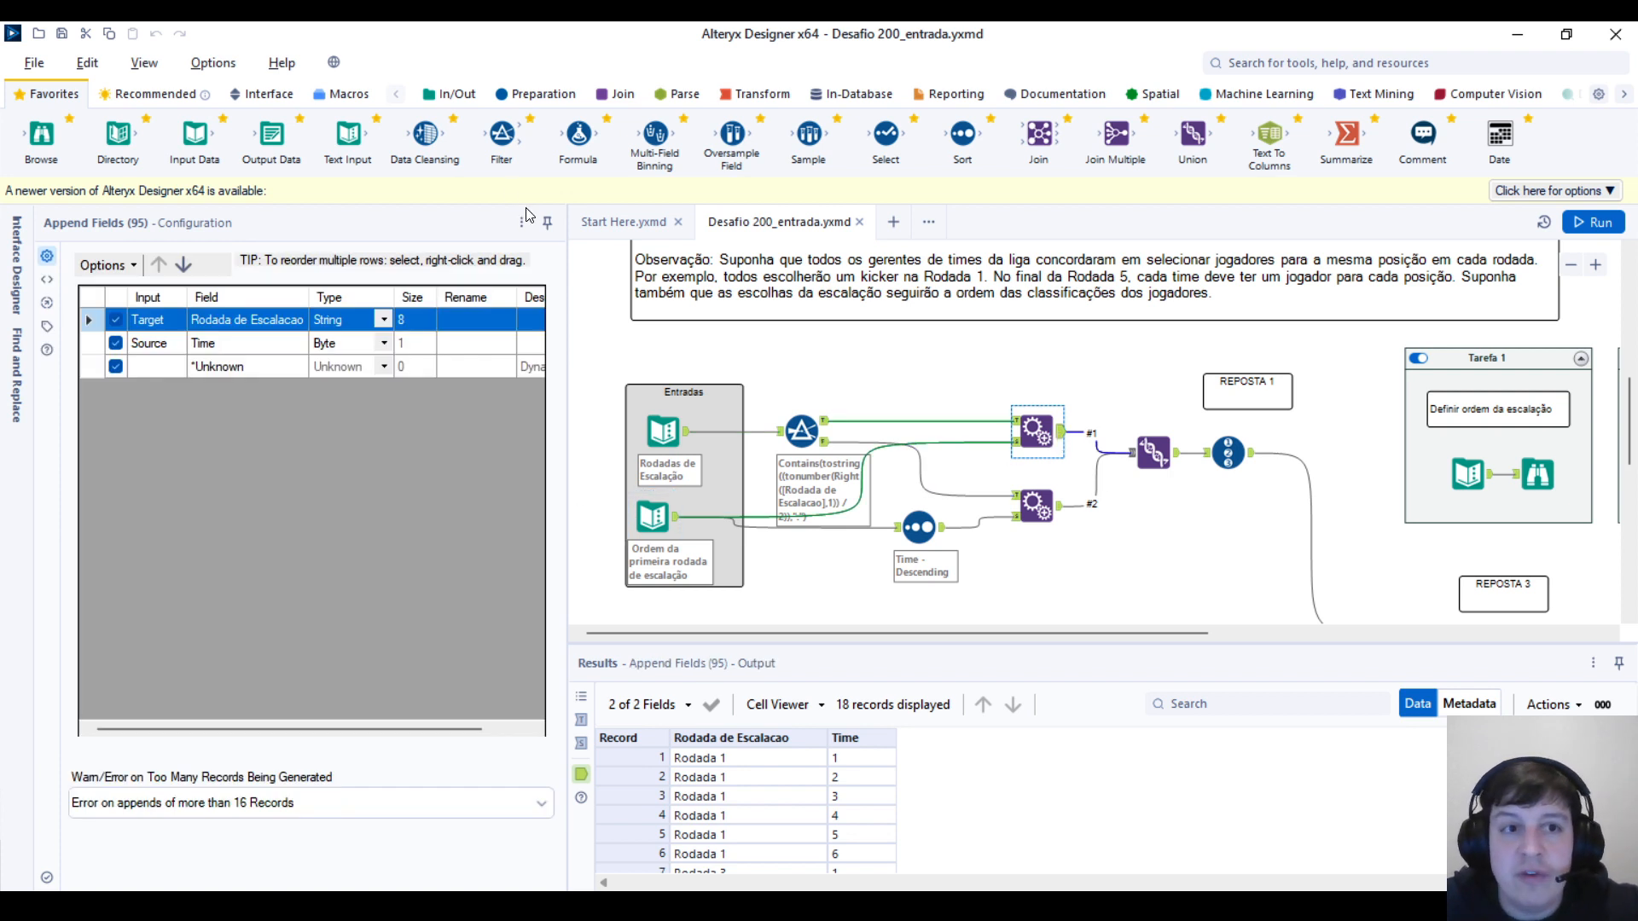
click(617, 94)
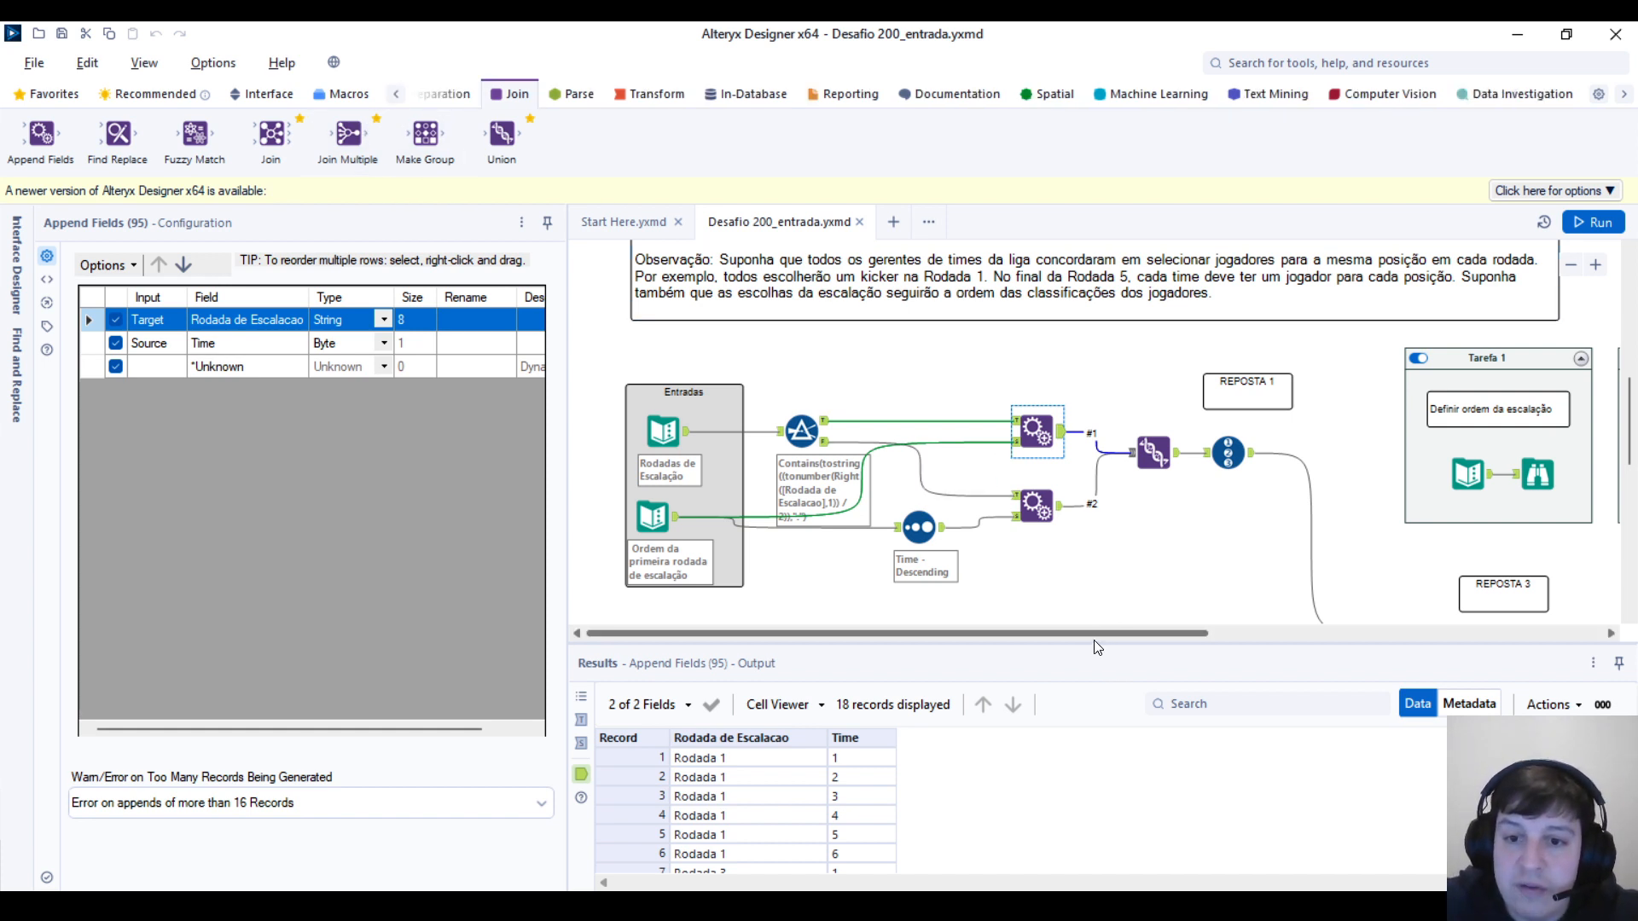
drag(1094, 635, 1099, 634)
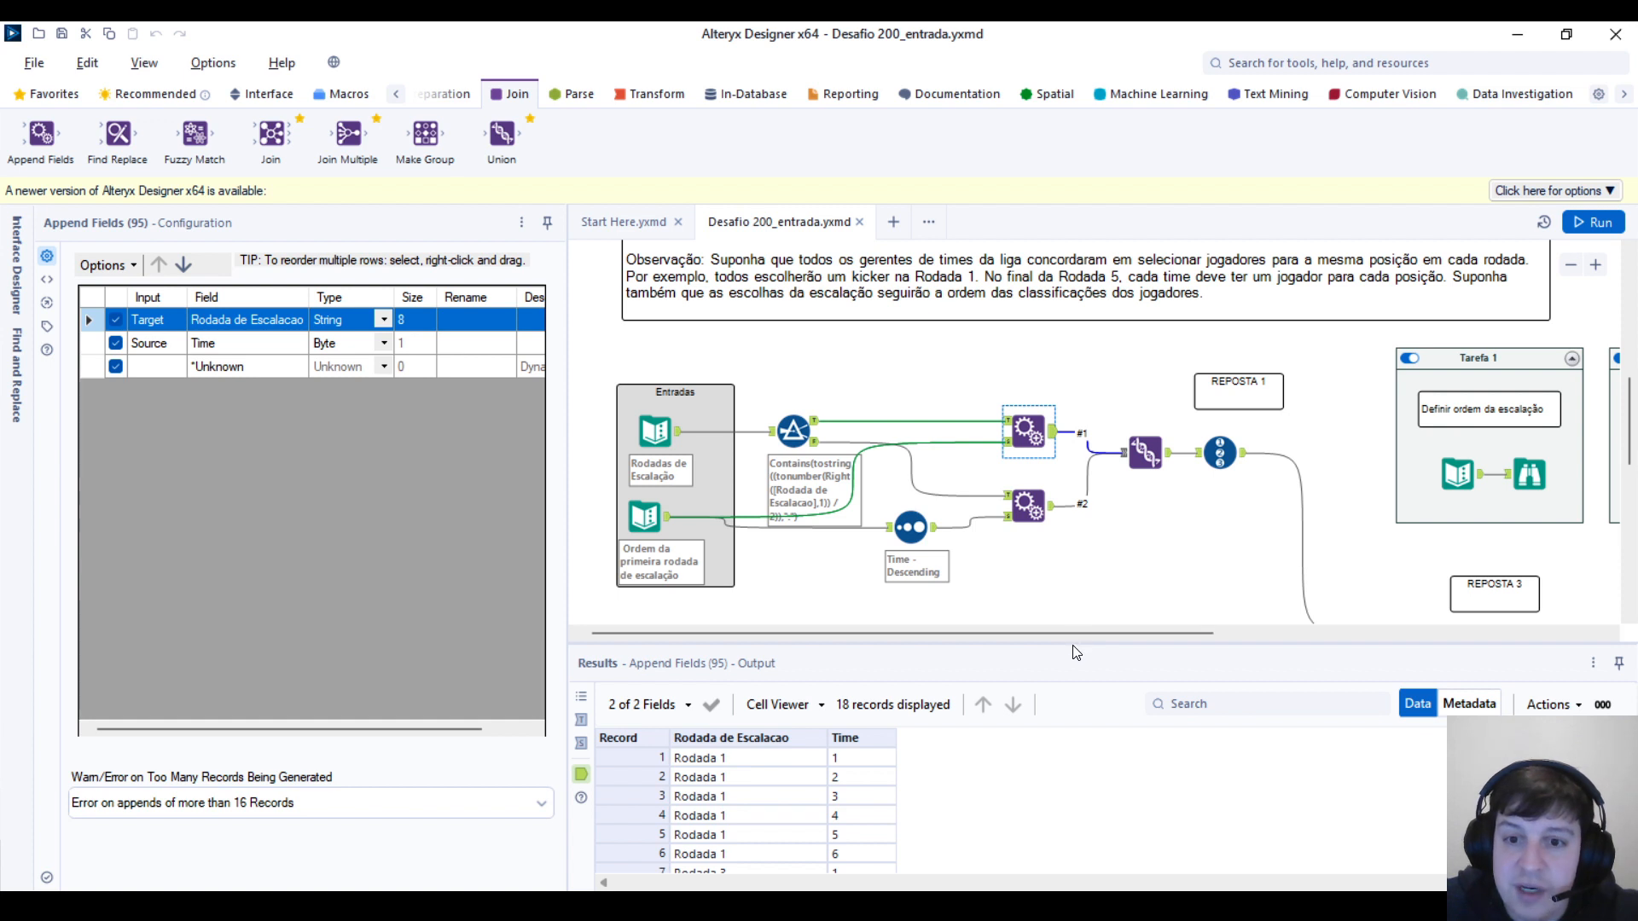
drag(1072, 645, 1066, 614)
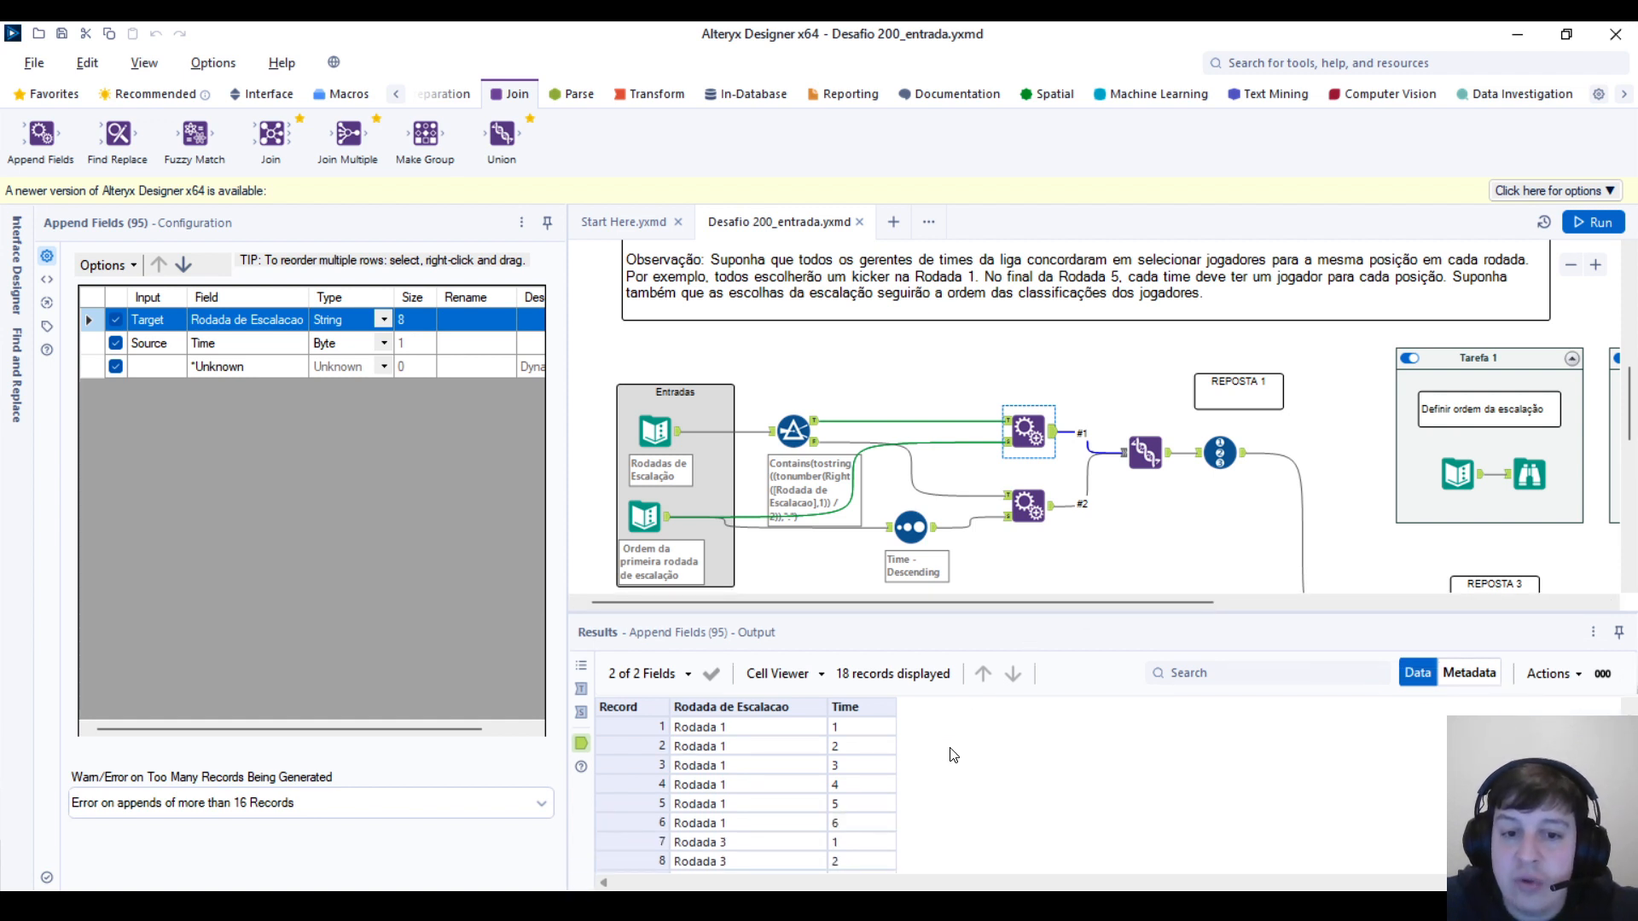
click(884, 731)
drag(781, 727, 781, 804)
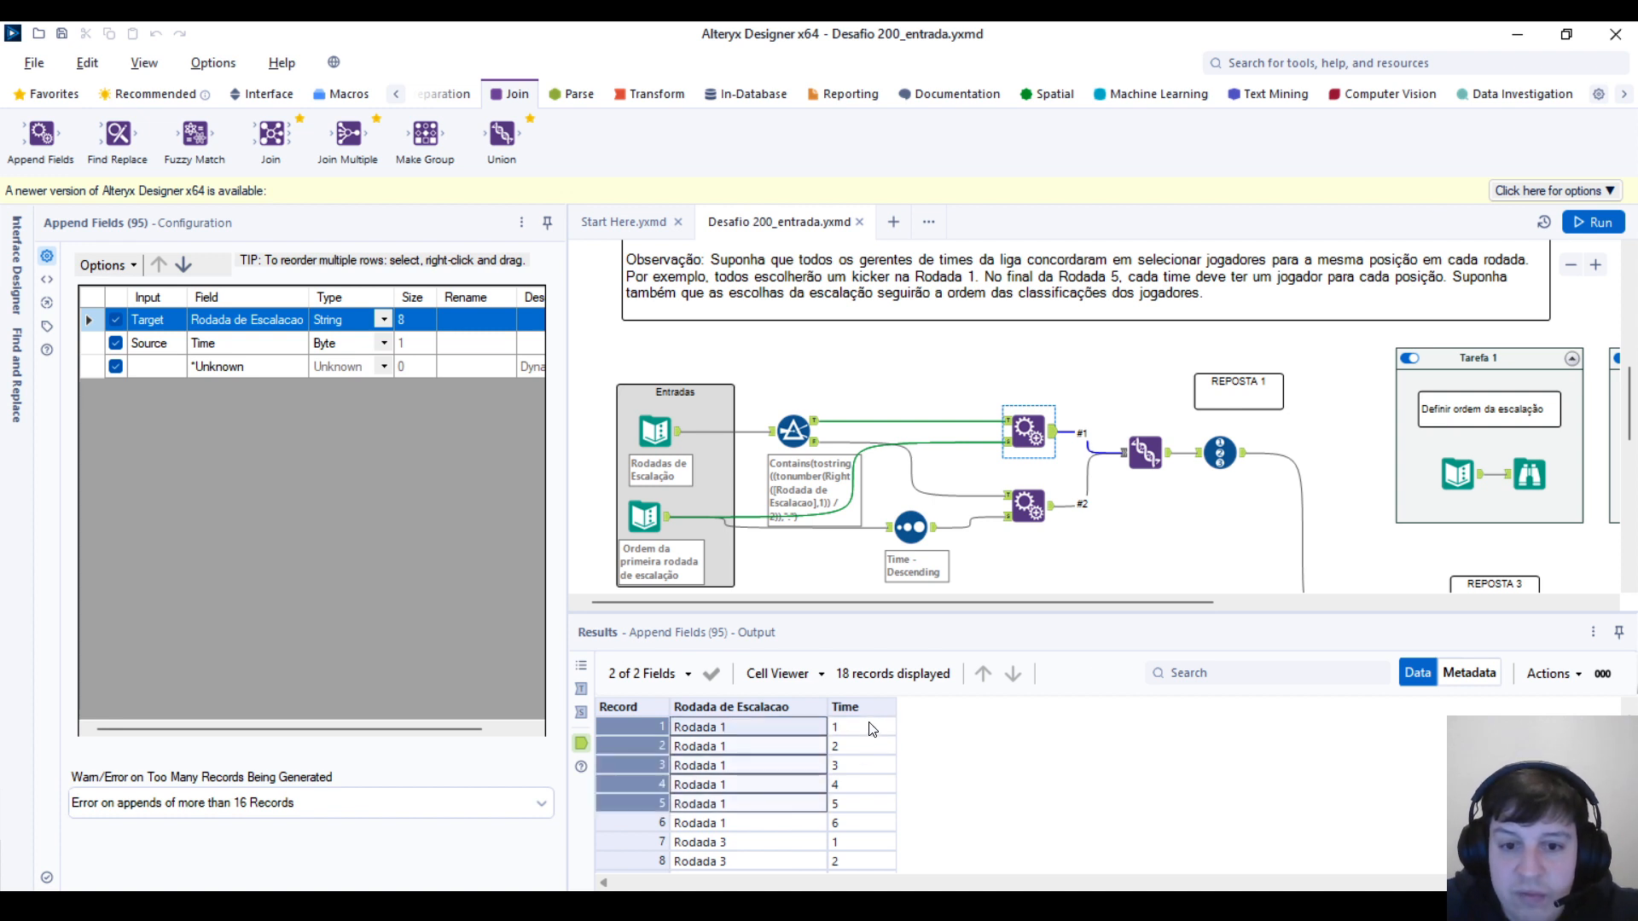
Step: Compare the records of both Entradas text inputs with the combined output of the upper Append Fields tool
click(665, 435)
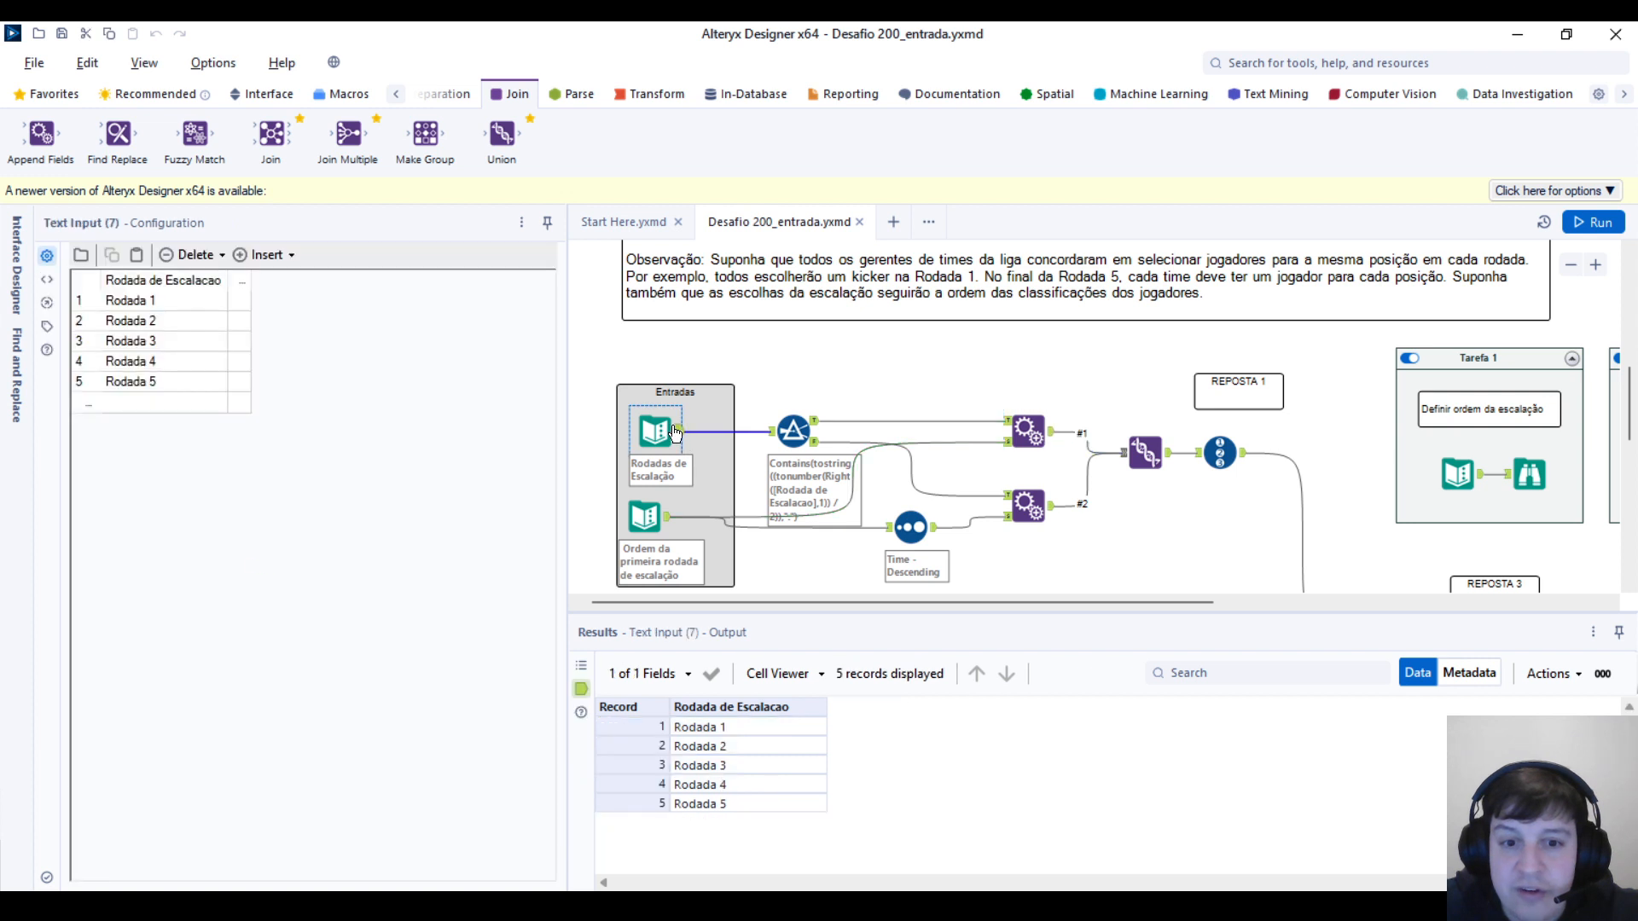
click(659, 522)
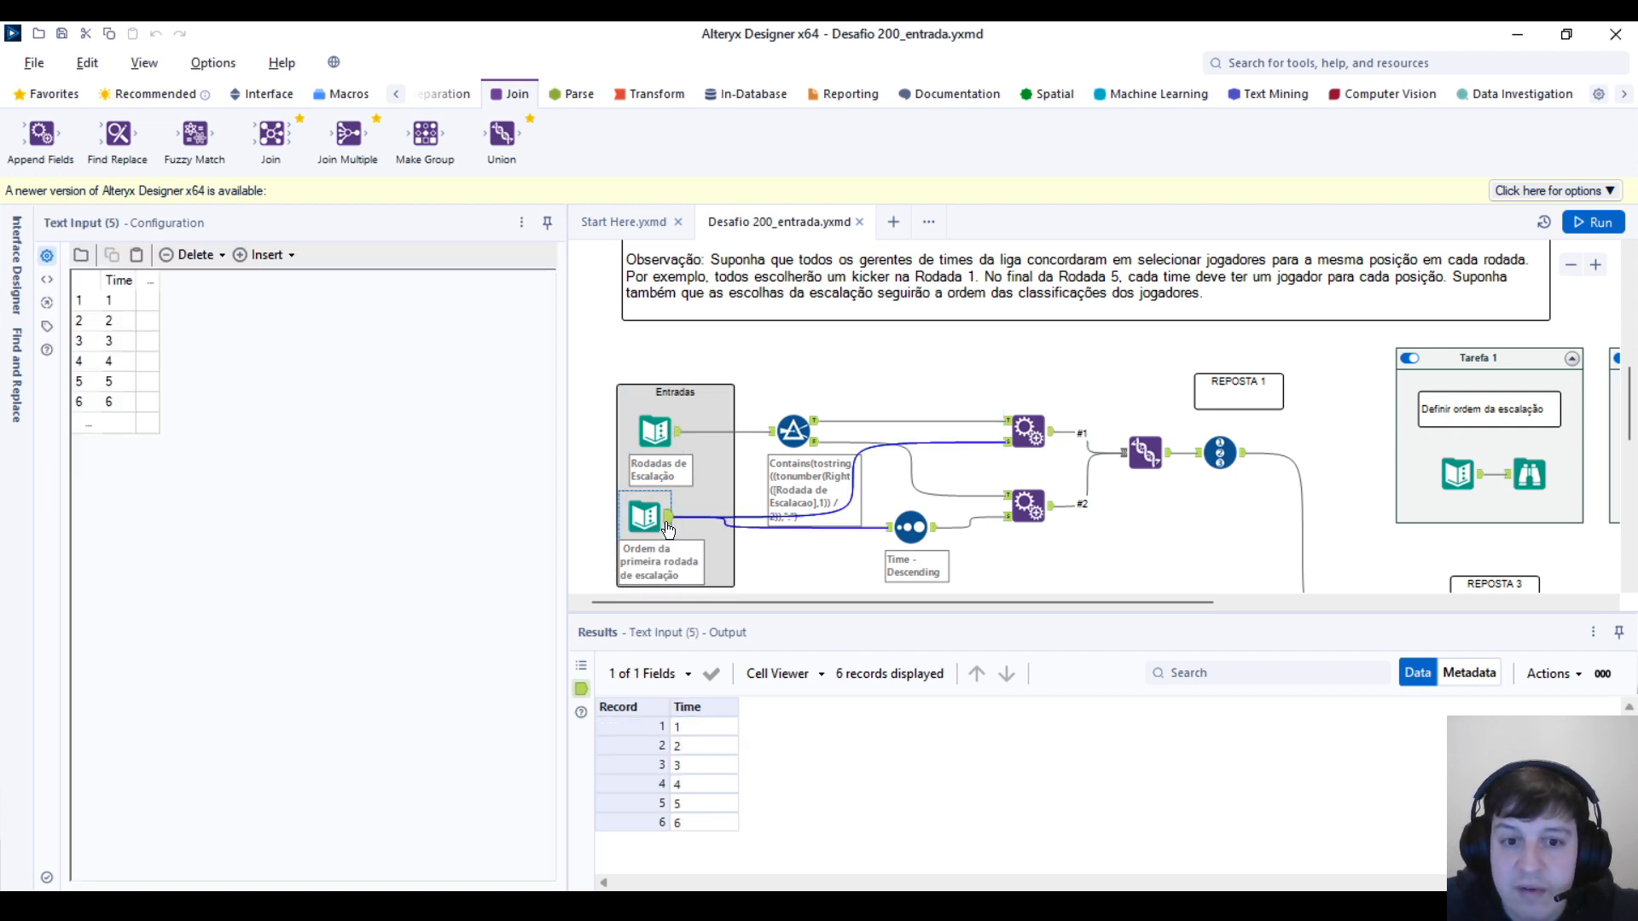
click(1056, 439)
click(1048, 436)
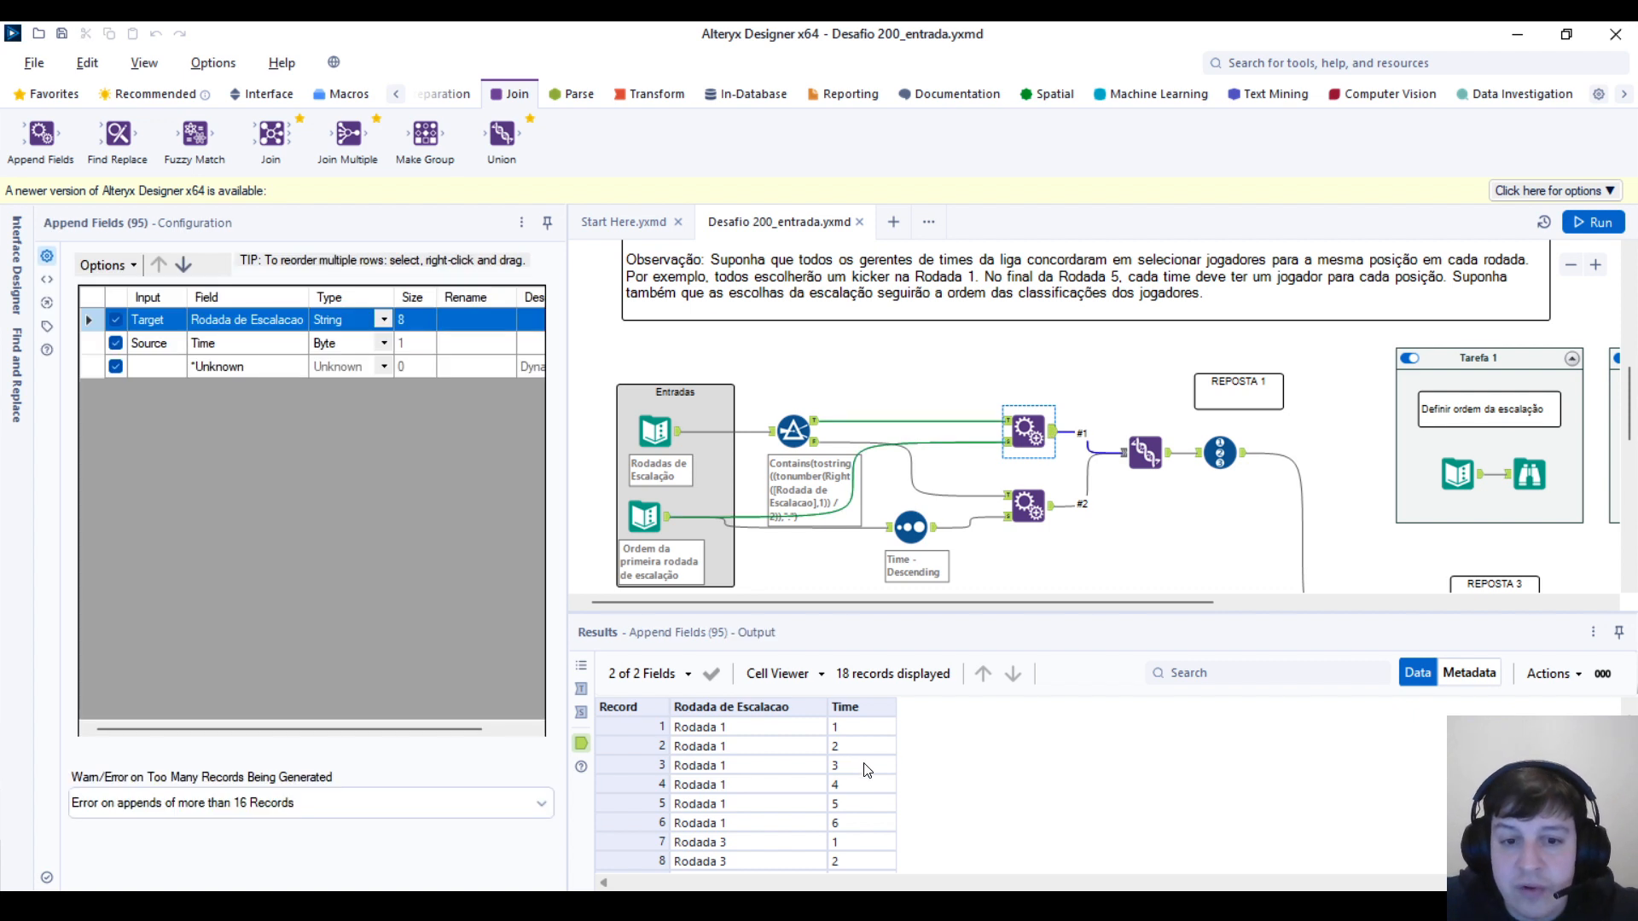
scroll(867, 770, down, 1)
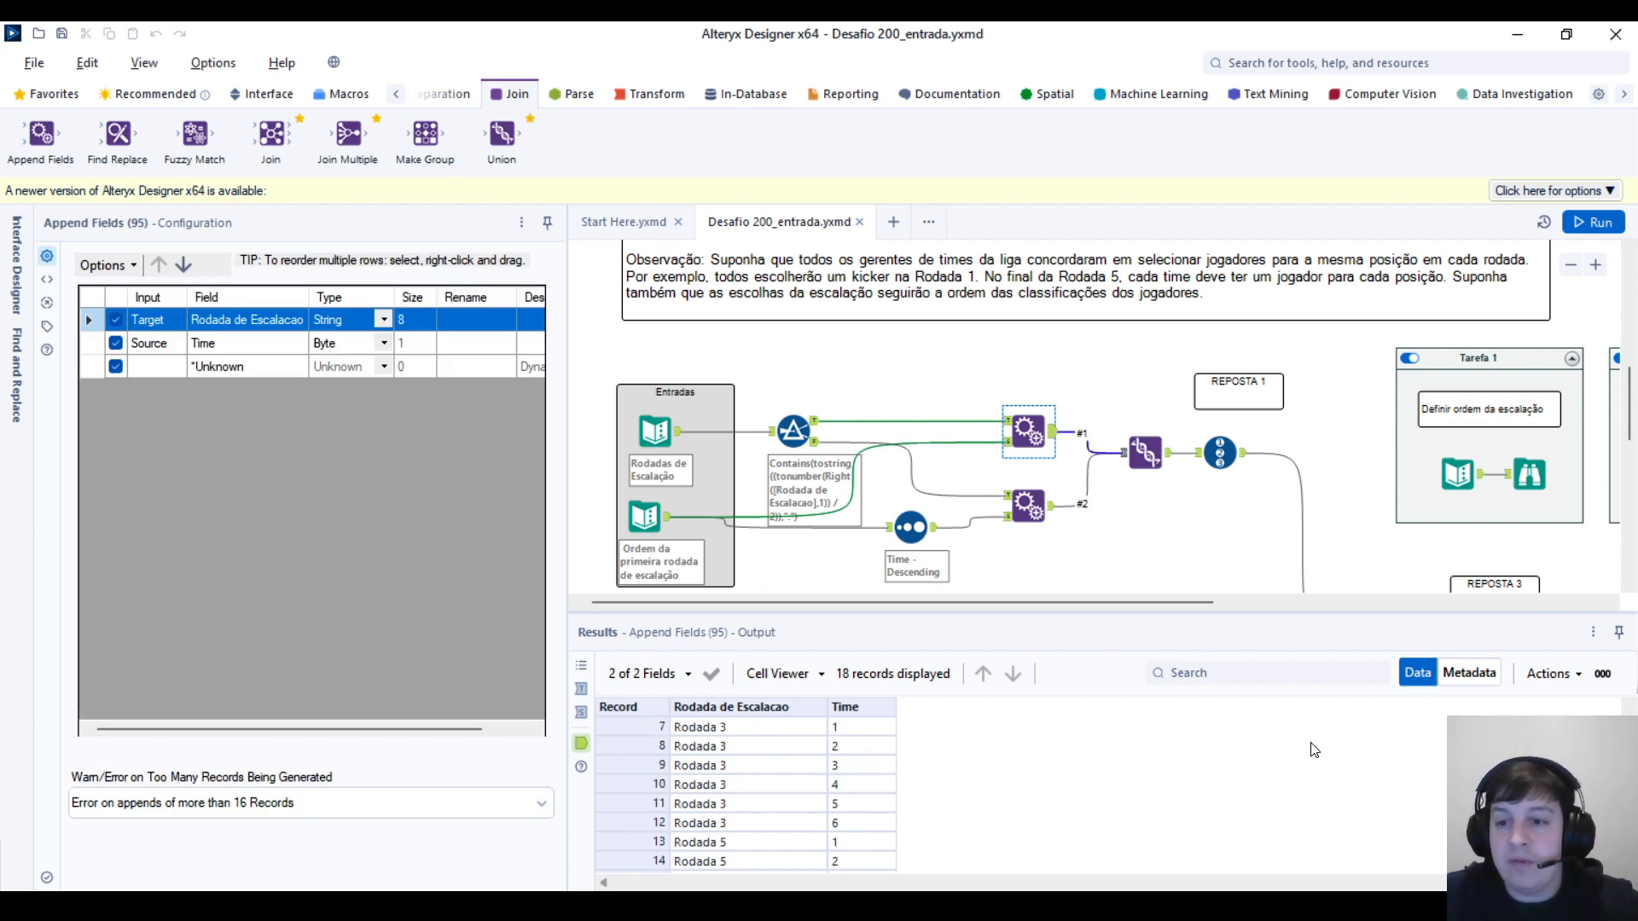
Step: View the available options for handling too many generated records in the upper Append Fields tool
click(349, 814)
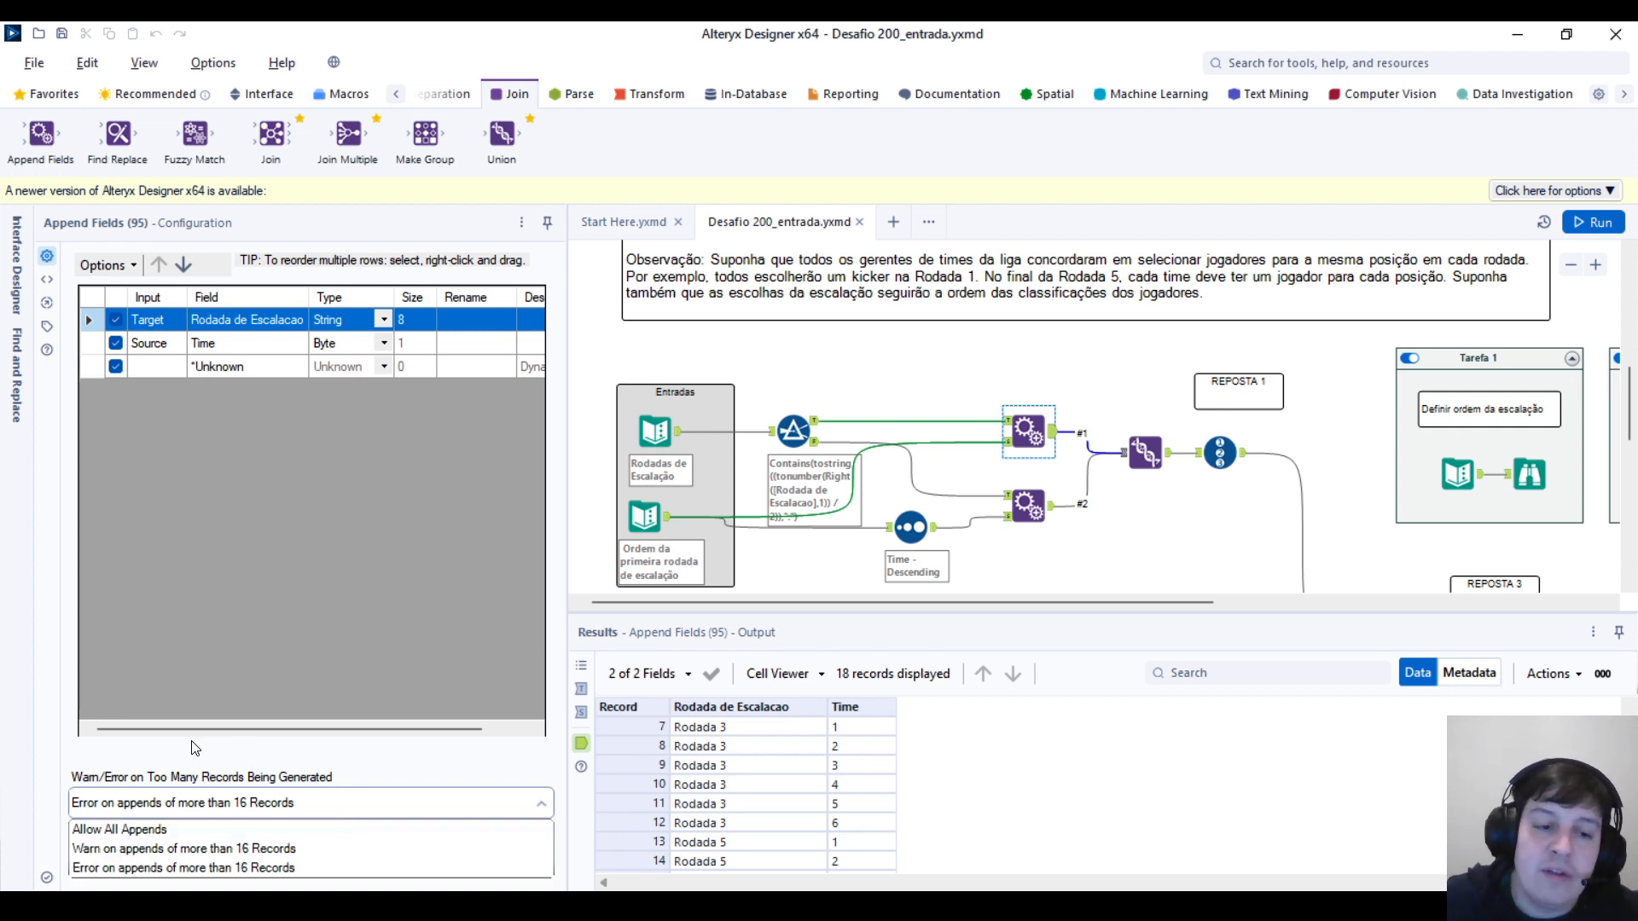
click(149, 828)
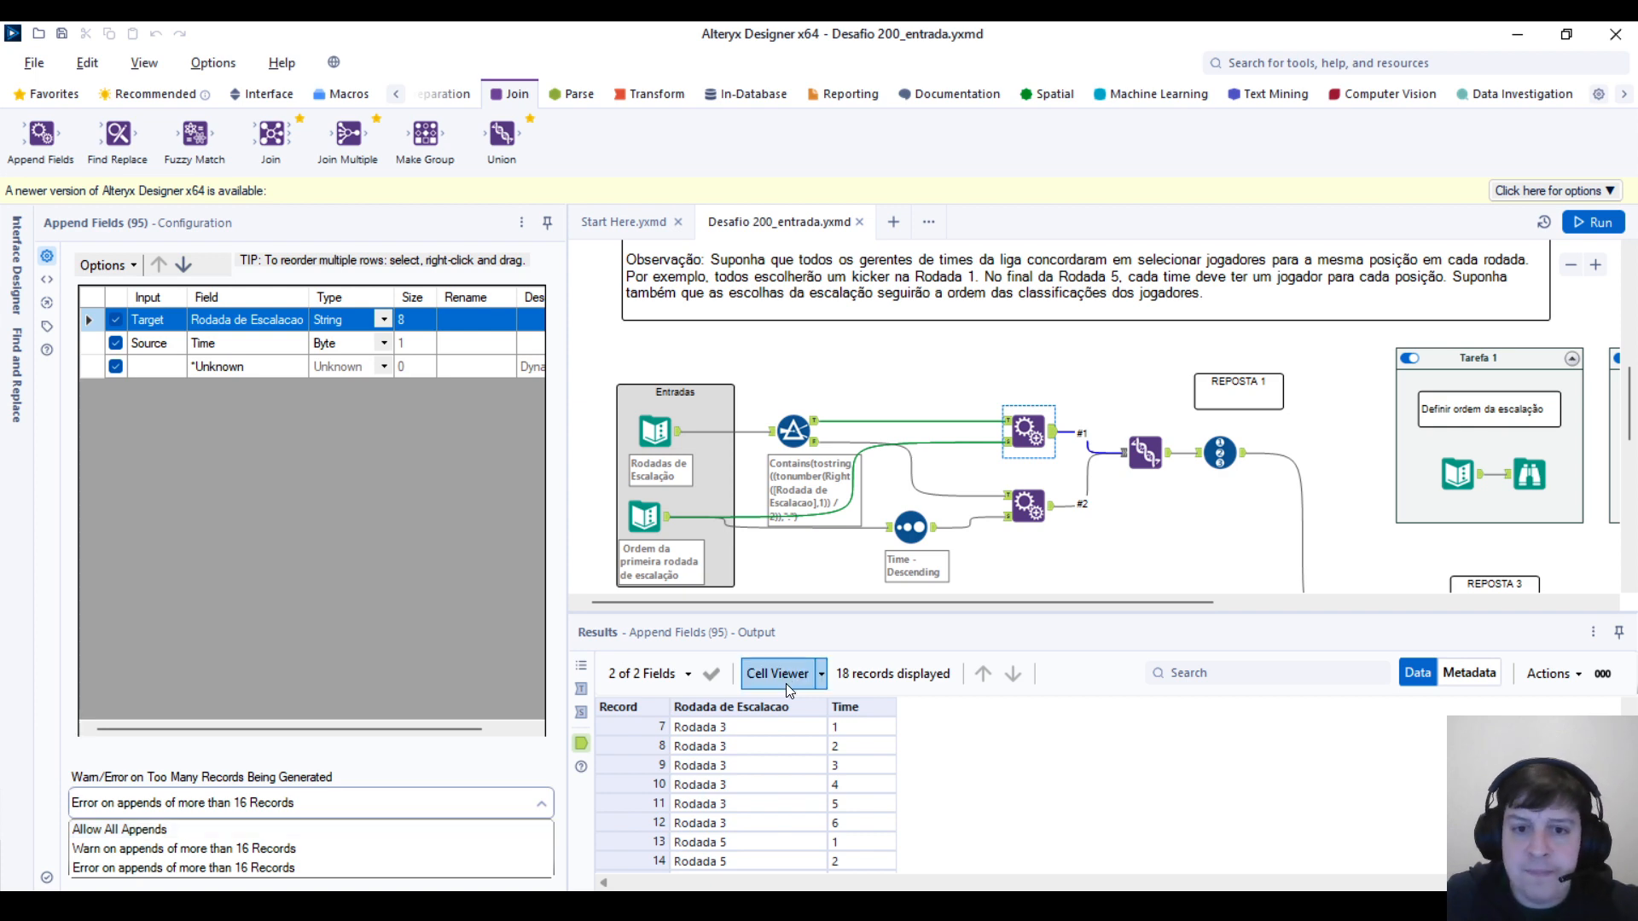
click(936, 506)
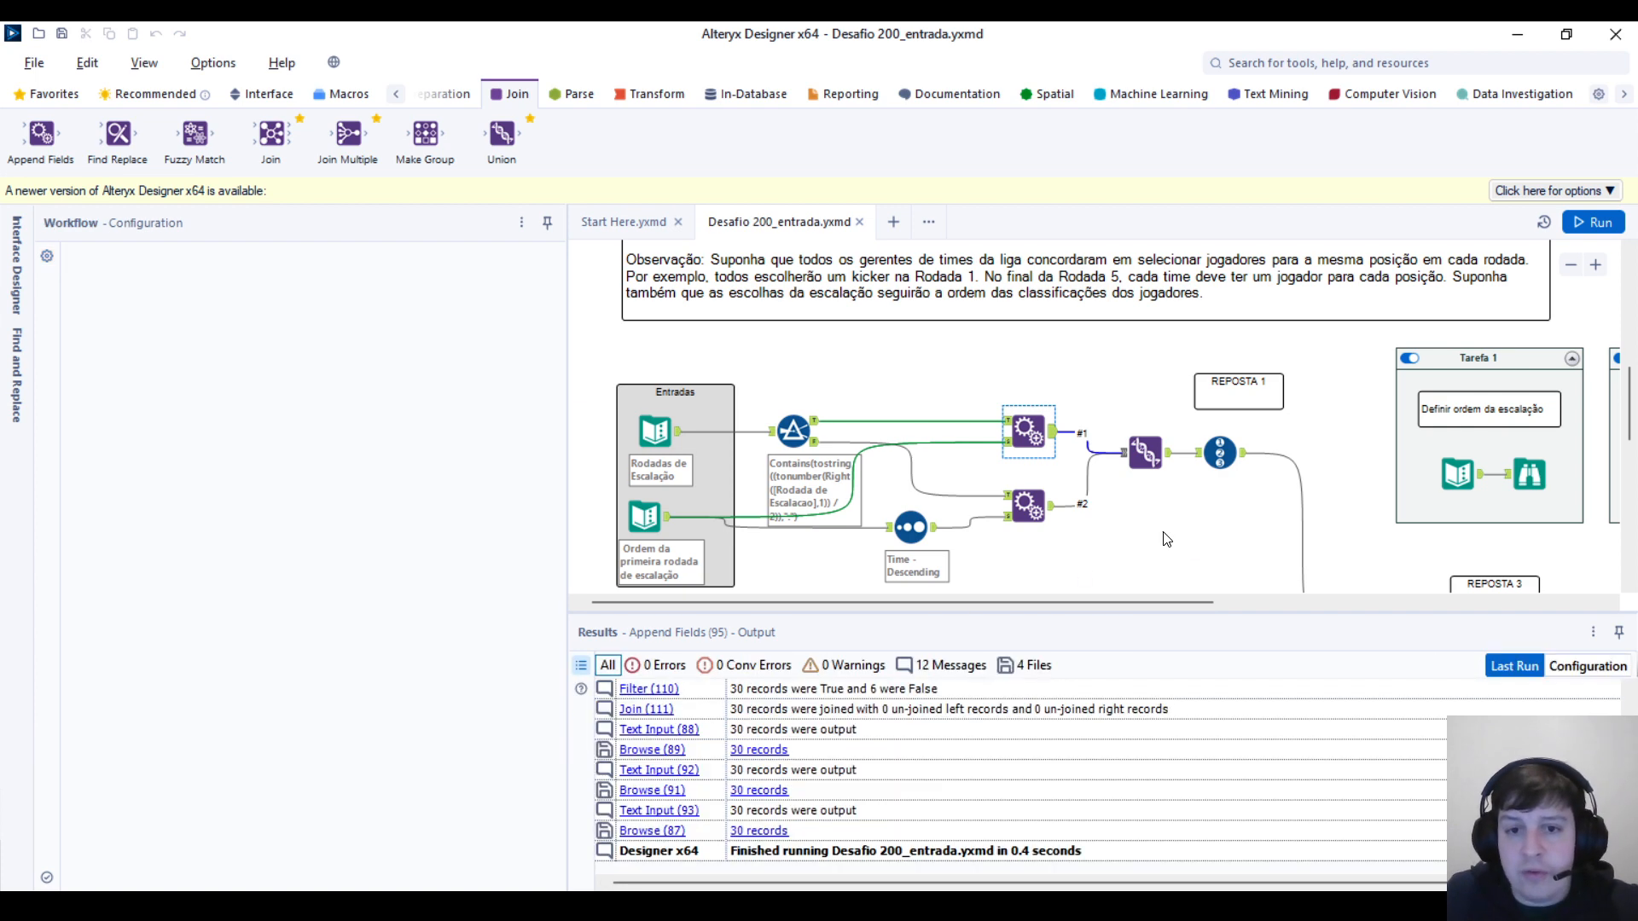
Step: Inspect the descending Time sort's input and output, and review the records from the lower Append Fields tool
click(909, 527)
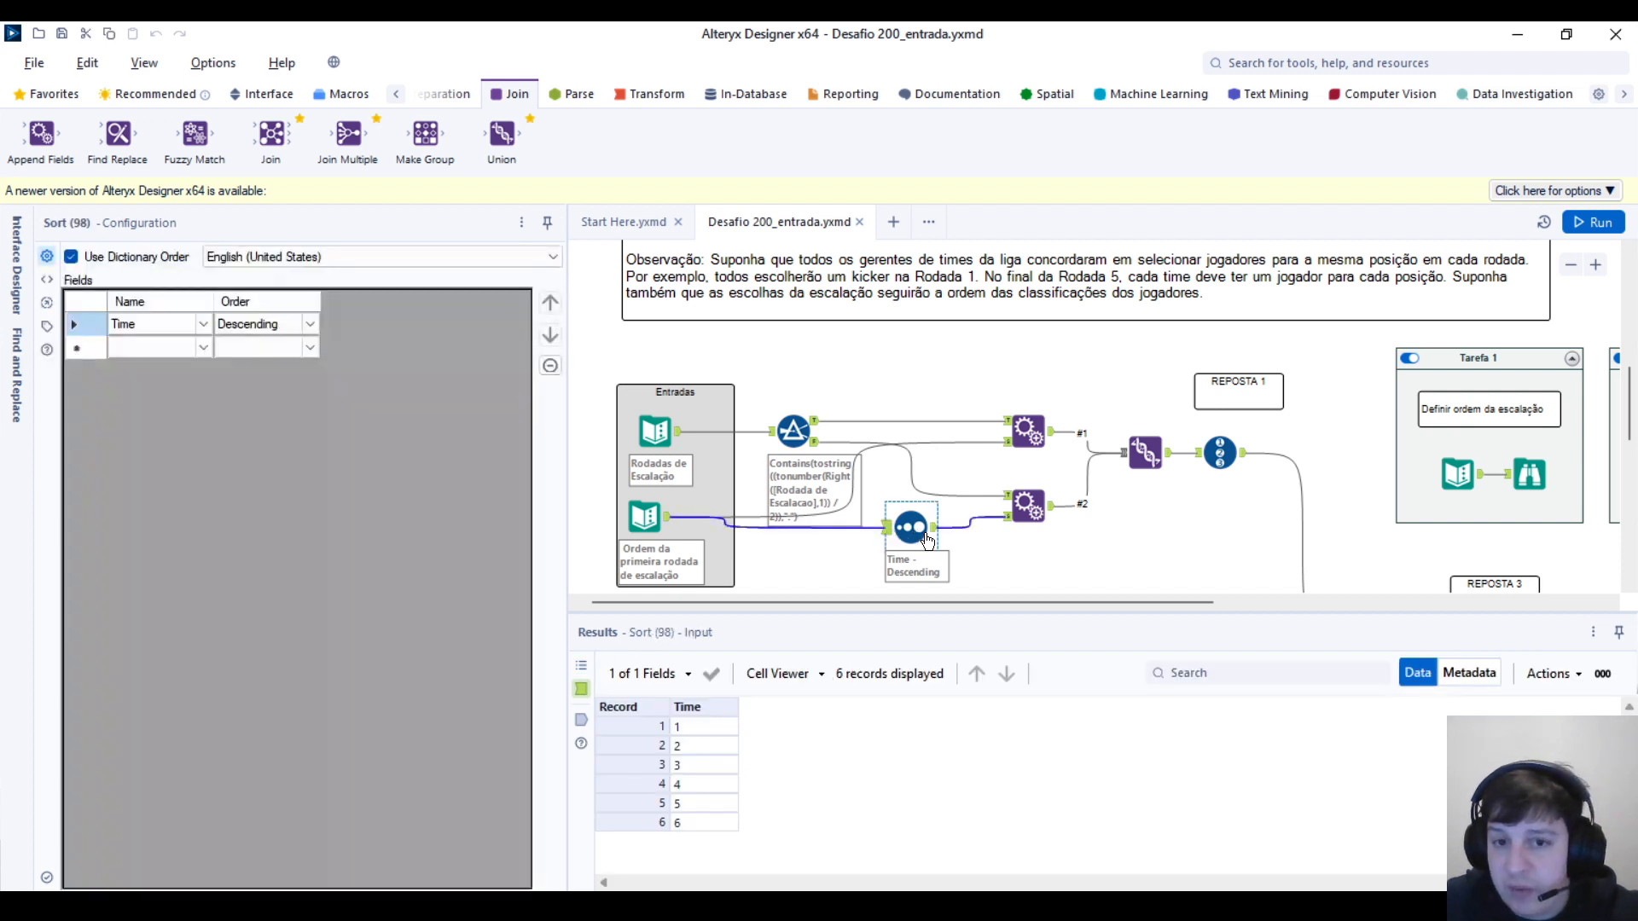
click(934, 529)
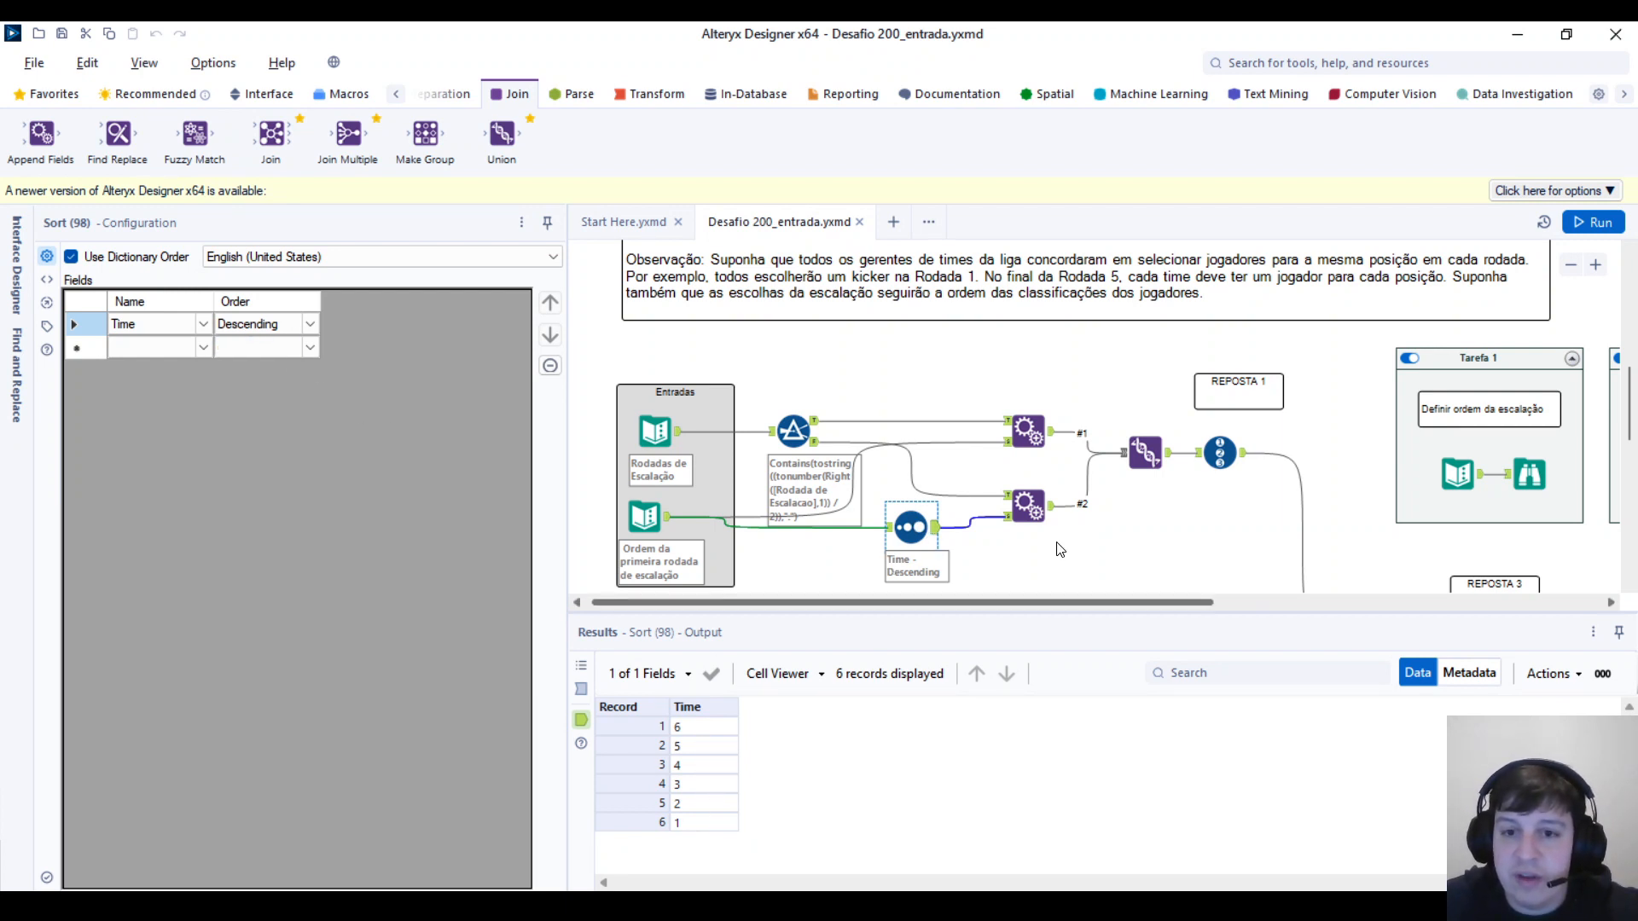
click(1032, 509)
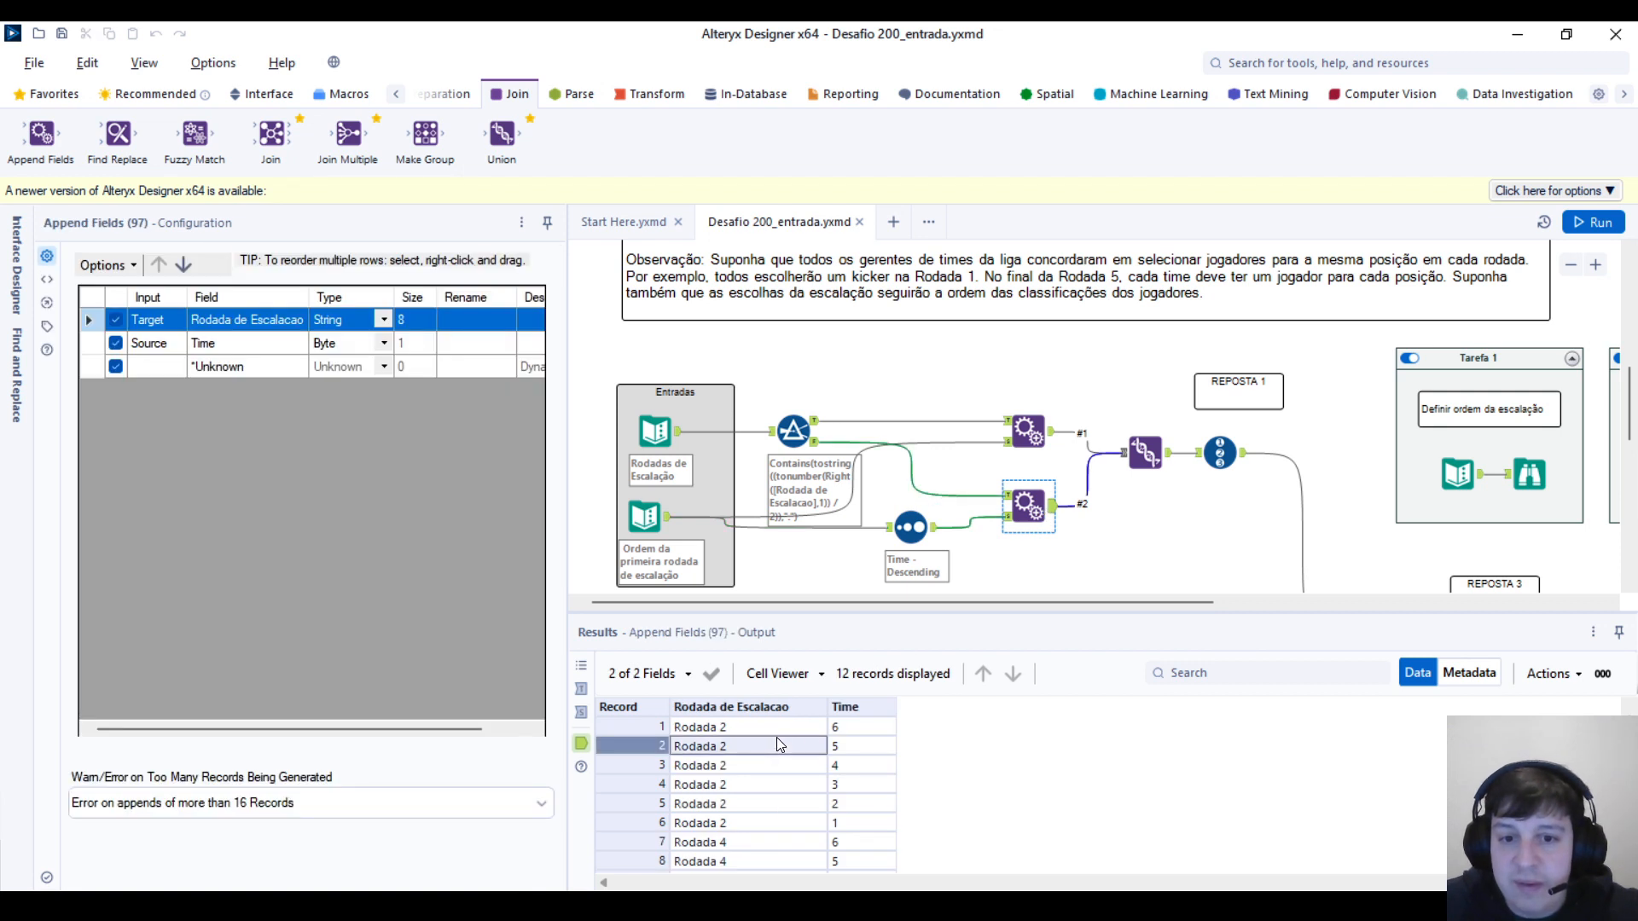
click(860, 821)
scroll(860, 840, down, 2)
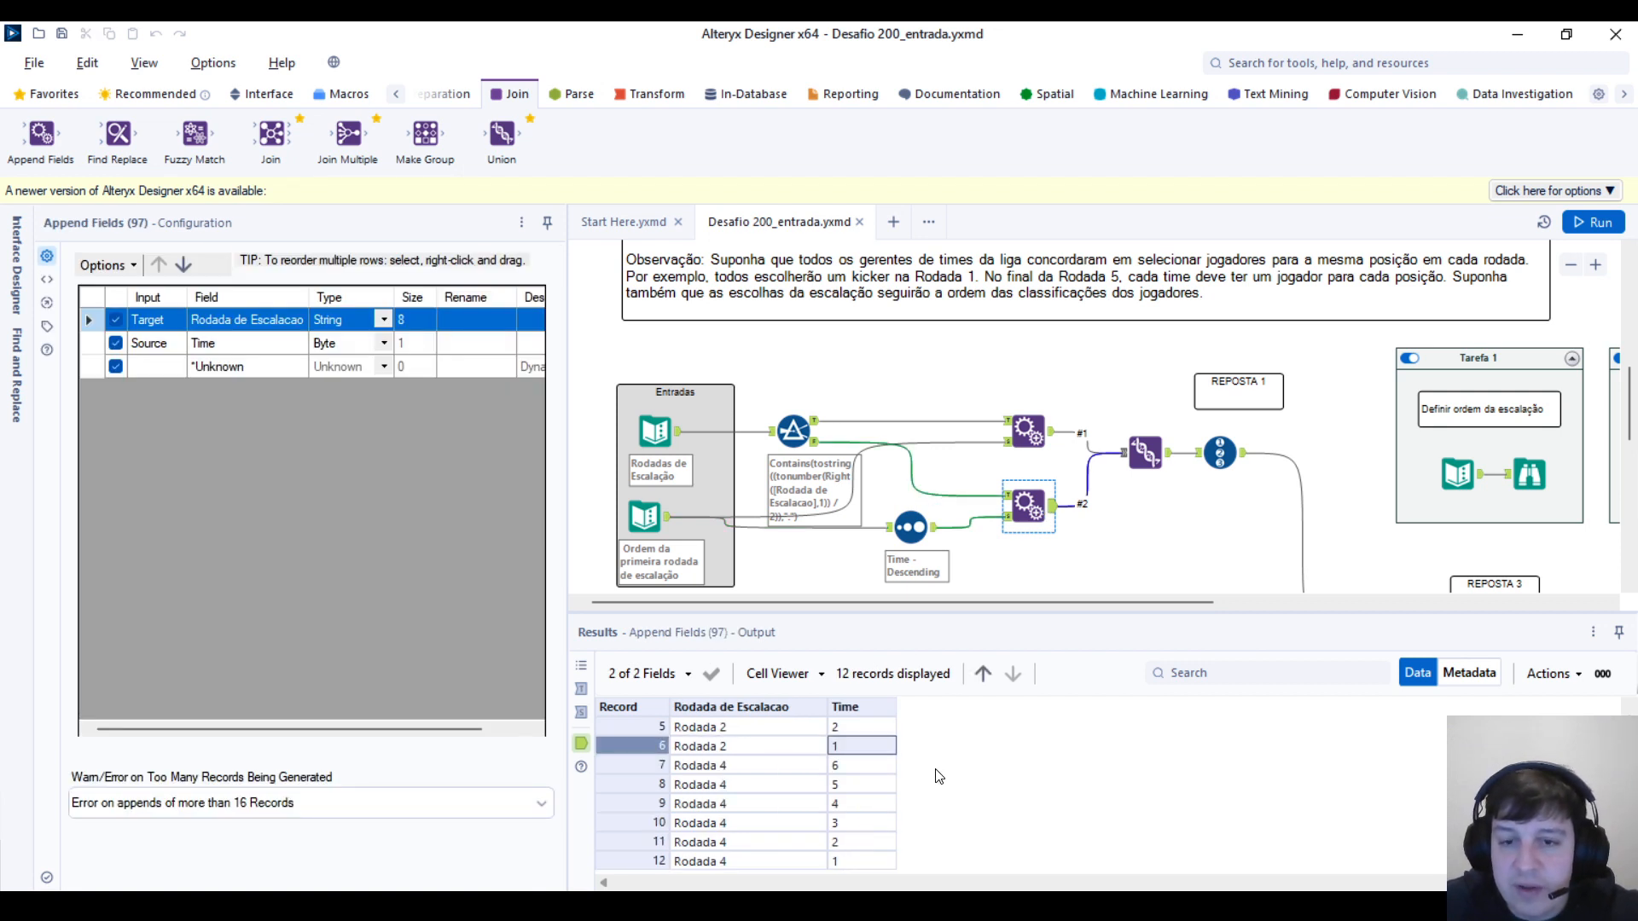
Step: Inspect the Union and Record ID tools of REPOSTA 1, and compare their records with the Tarefa 1 Browse tool and the challenge text
click(1145, 453)
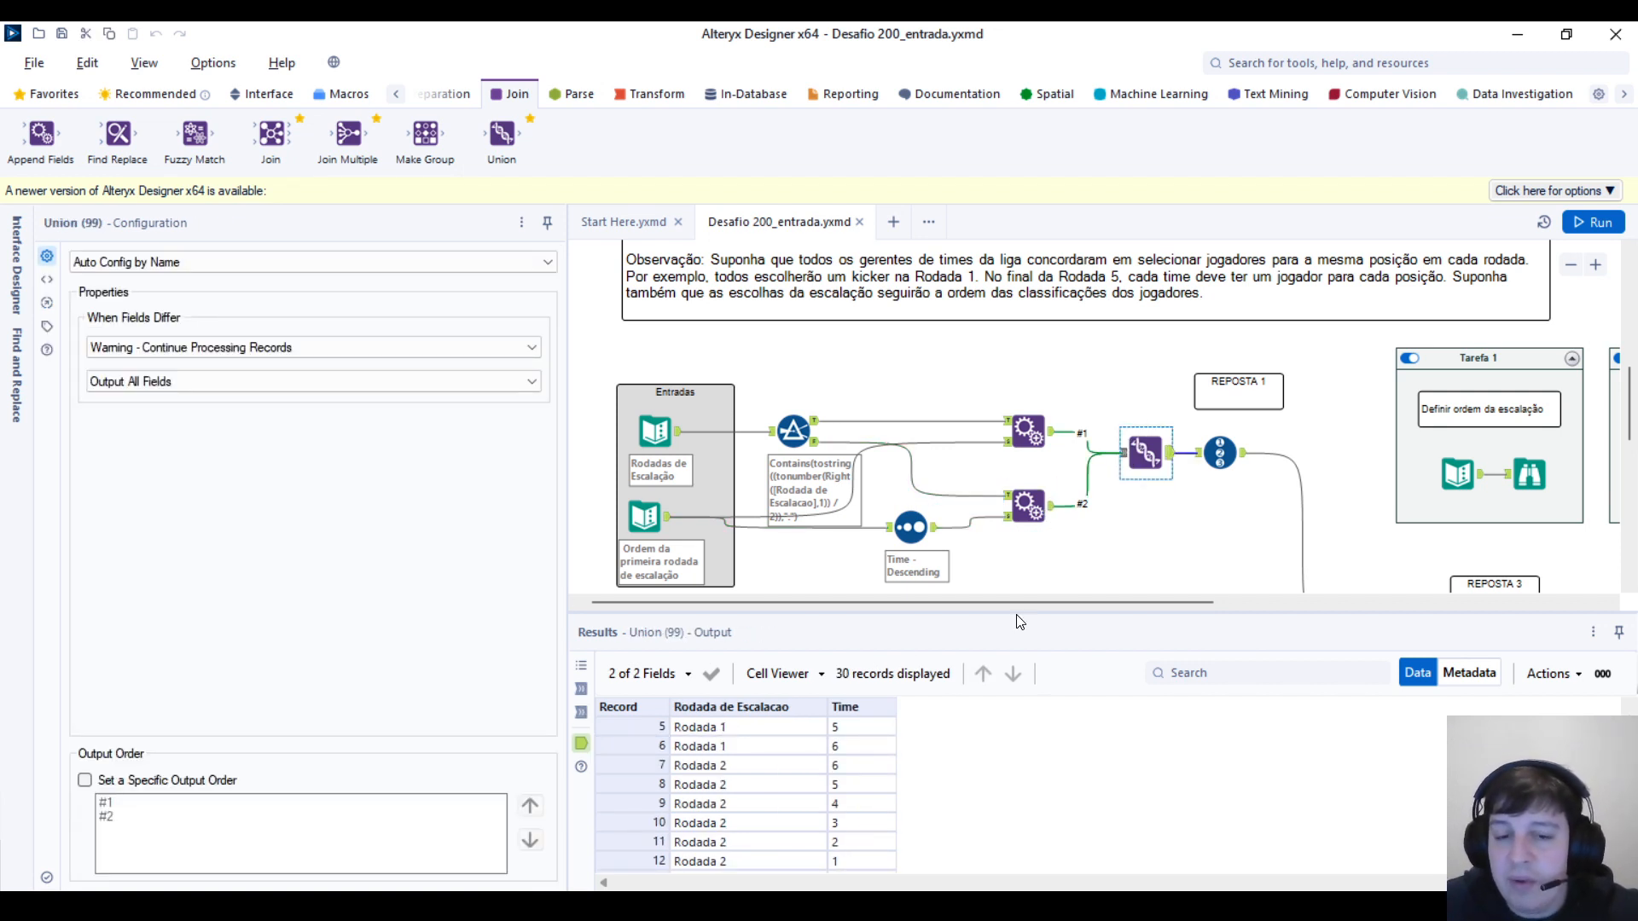
click(1220, 452)
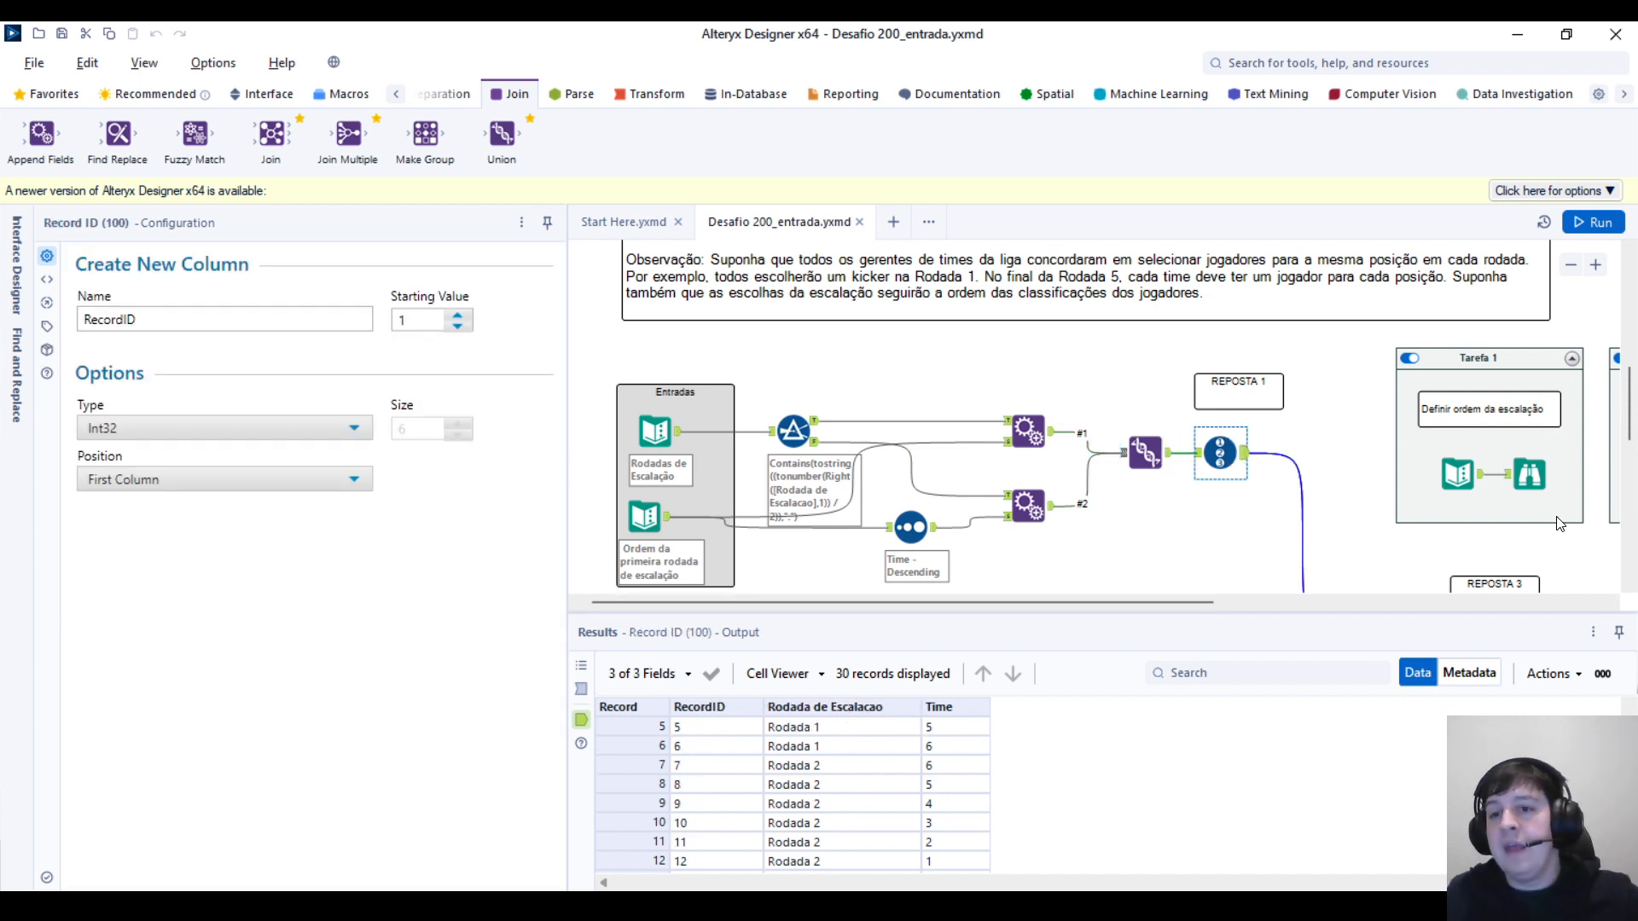
click(1531, 485)
scroll(1368, 489, up, 4)
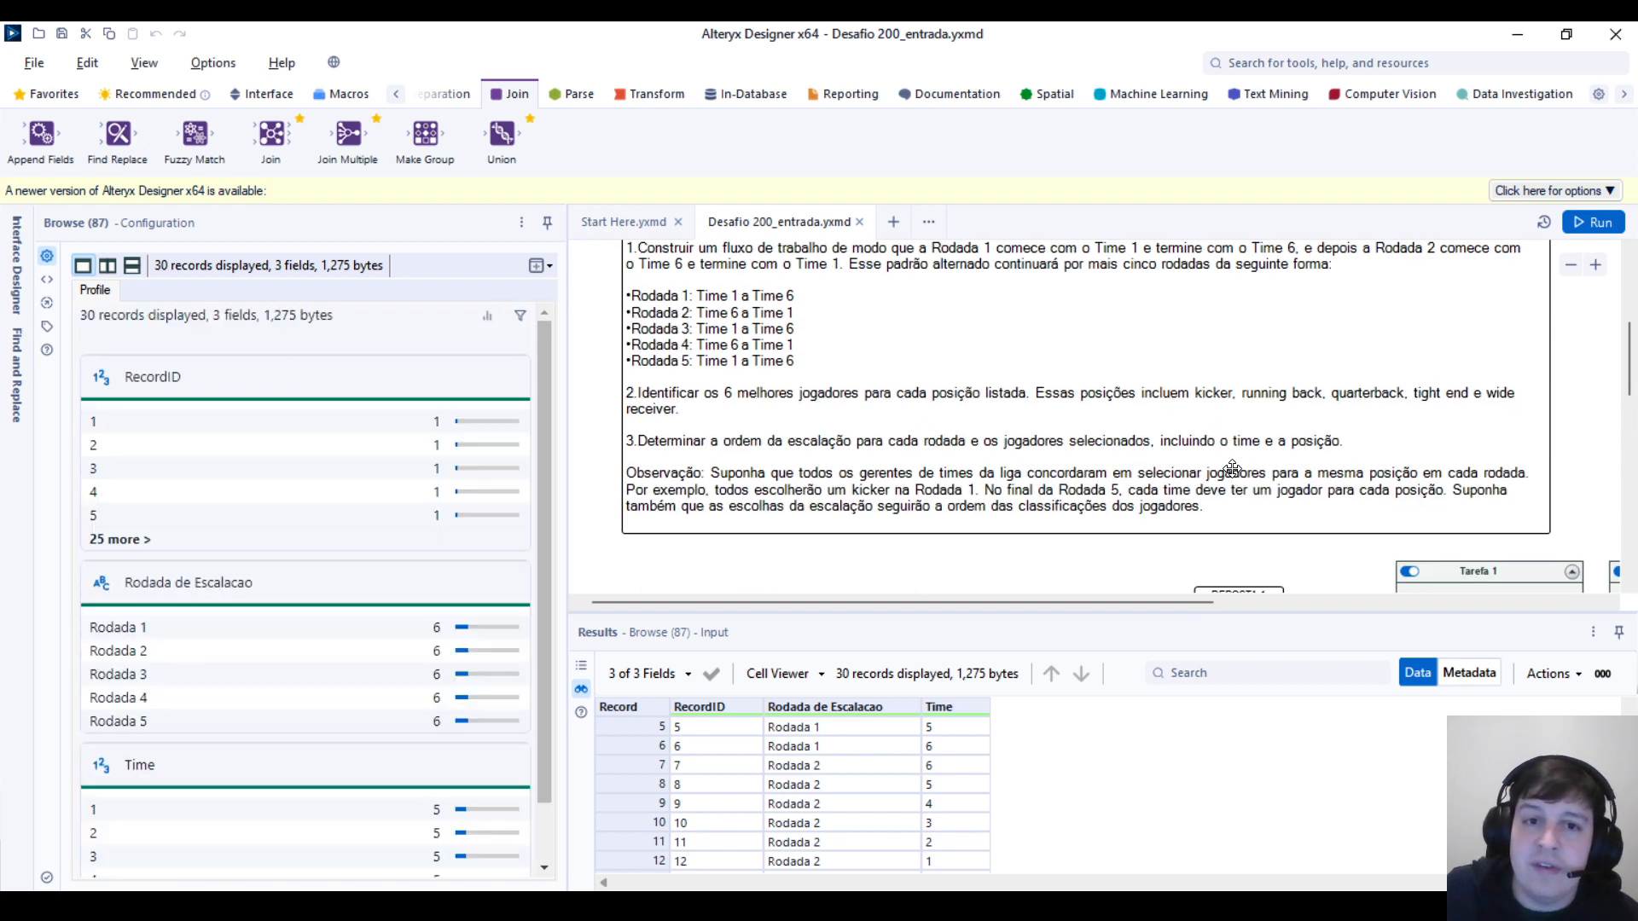
scroll(1232, 469, down, 3)
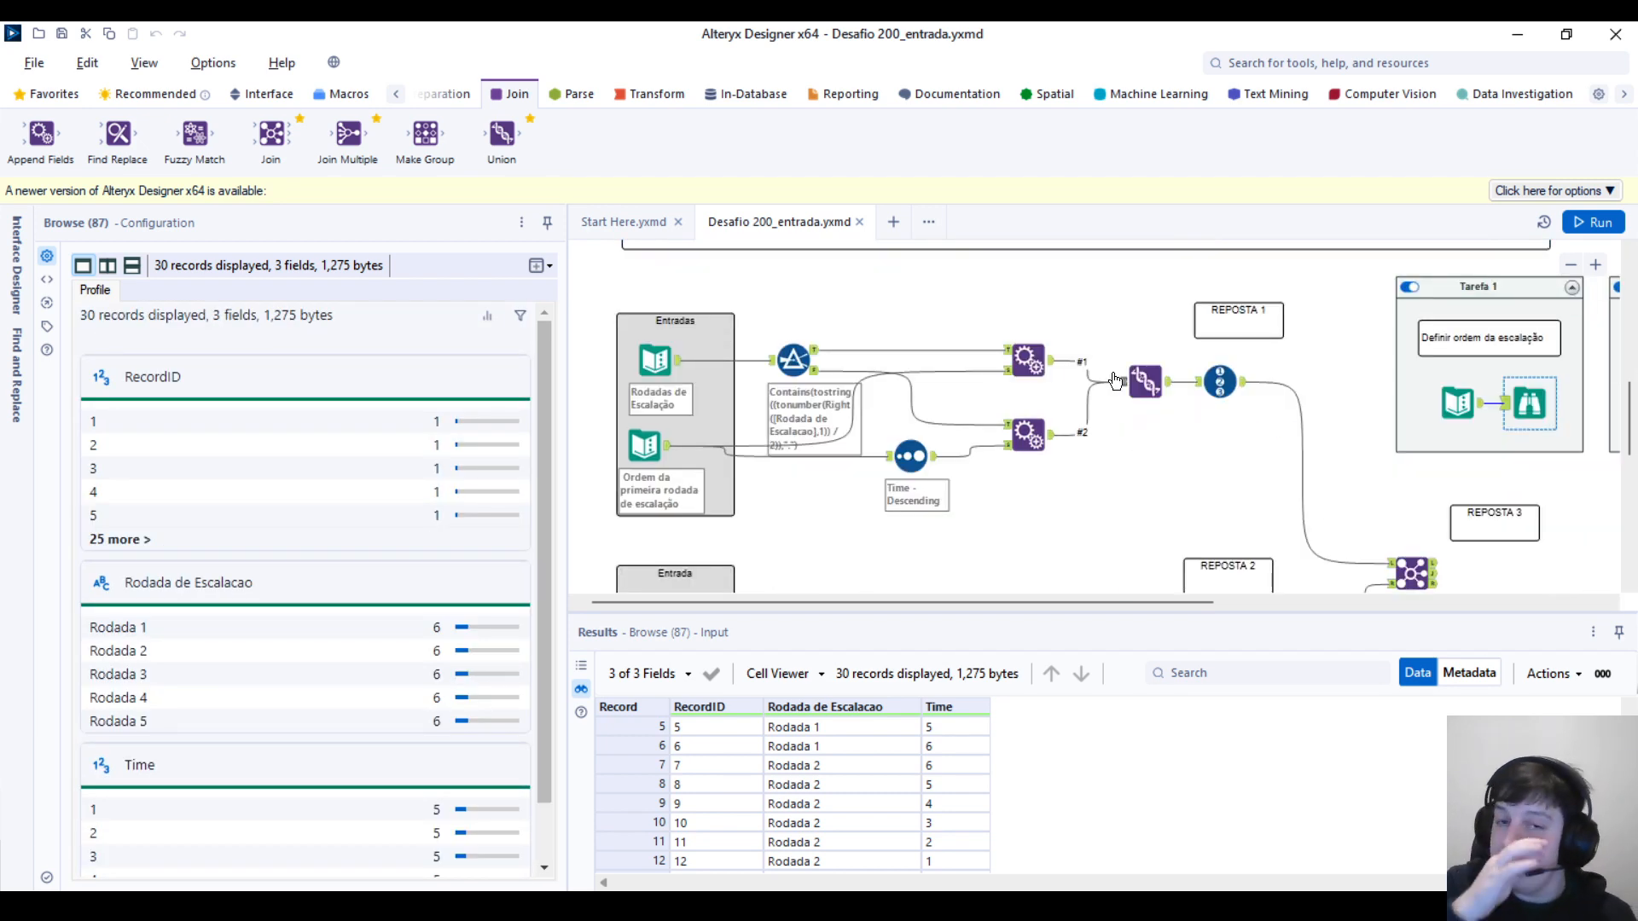
Step: Review the outputs of the round Filter, the descending Time sort and the upper Append Fields tool
click(793, 359)
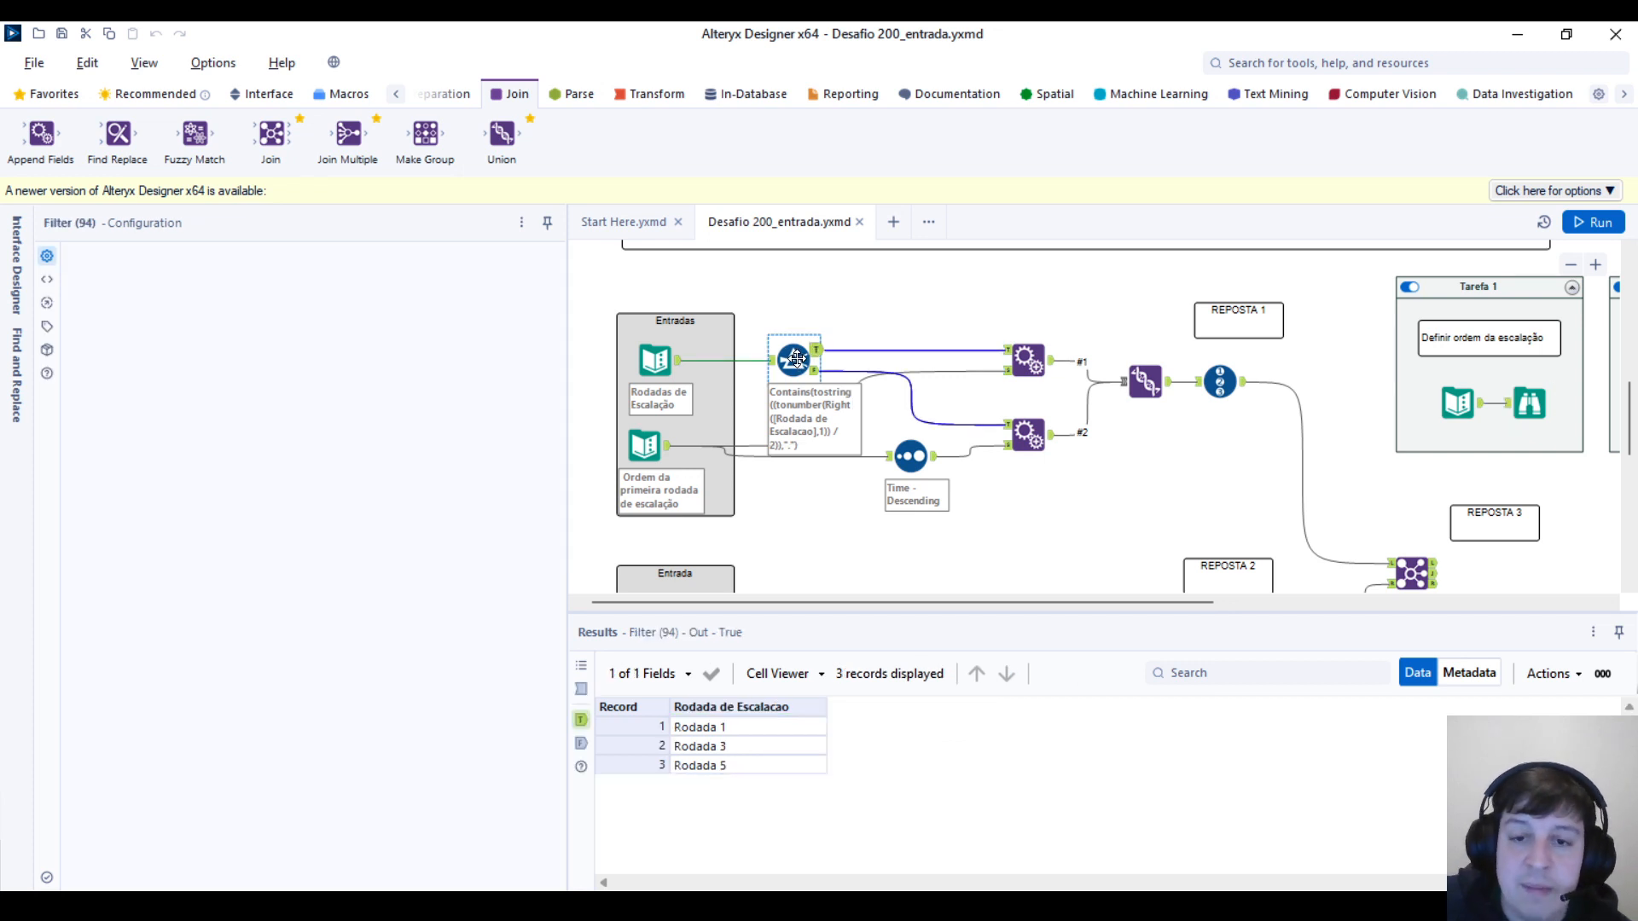
click(926, 469)
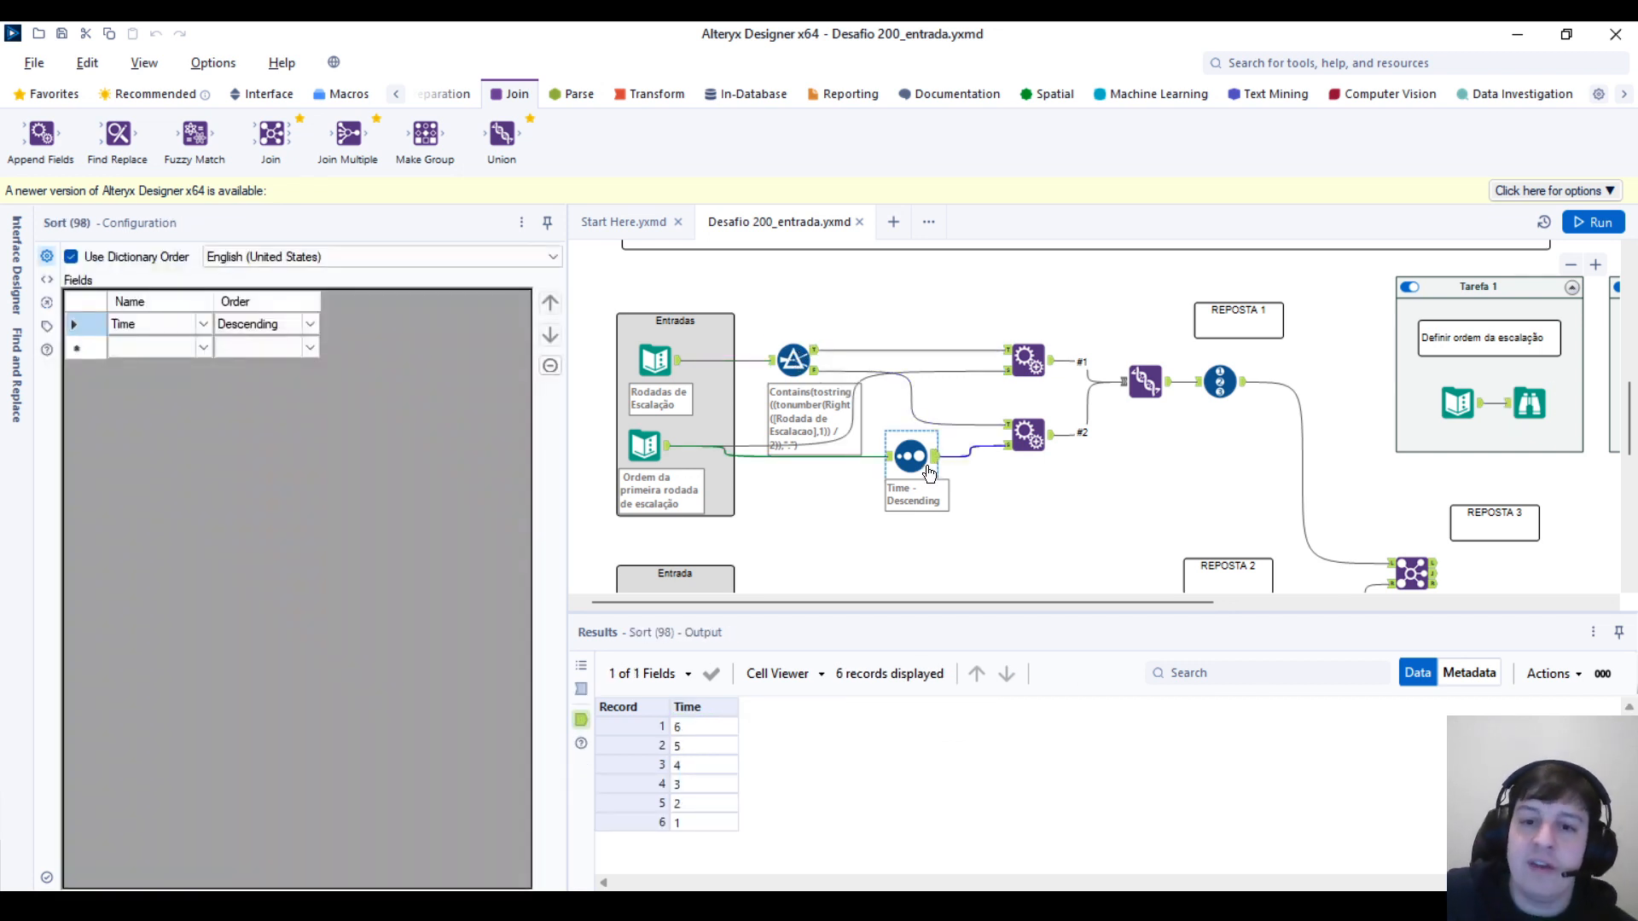
click(1012, 377)
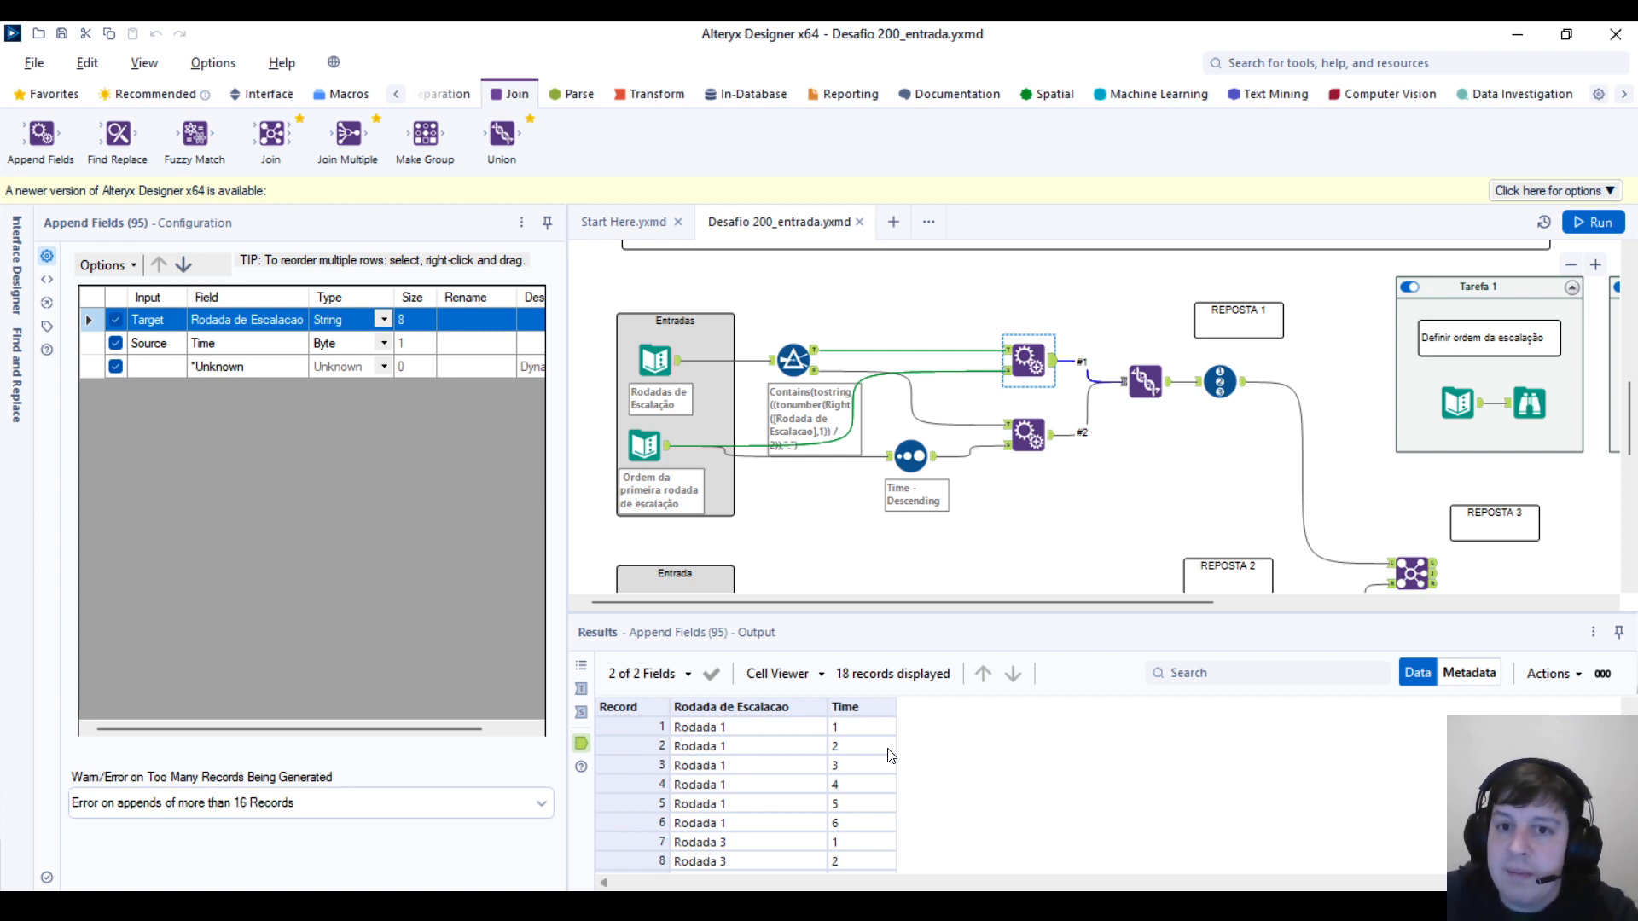
Step: Reread task 2 of the challenge description, on the six best players per position, and locate the REPOSTA 2 branch
scroll(1143, 538, down, 3)
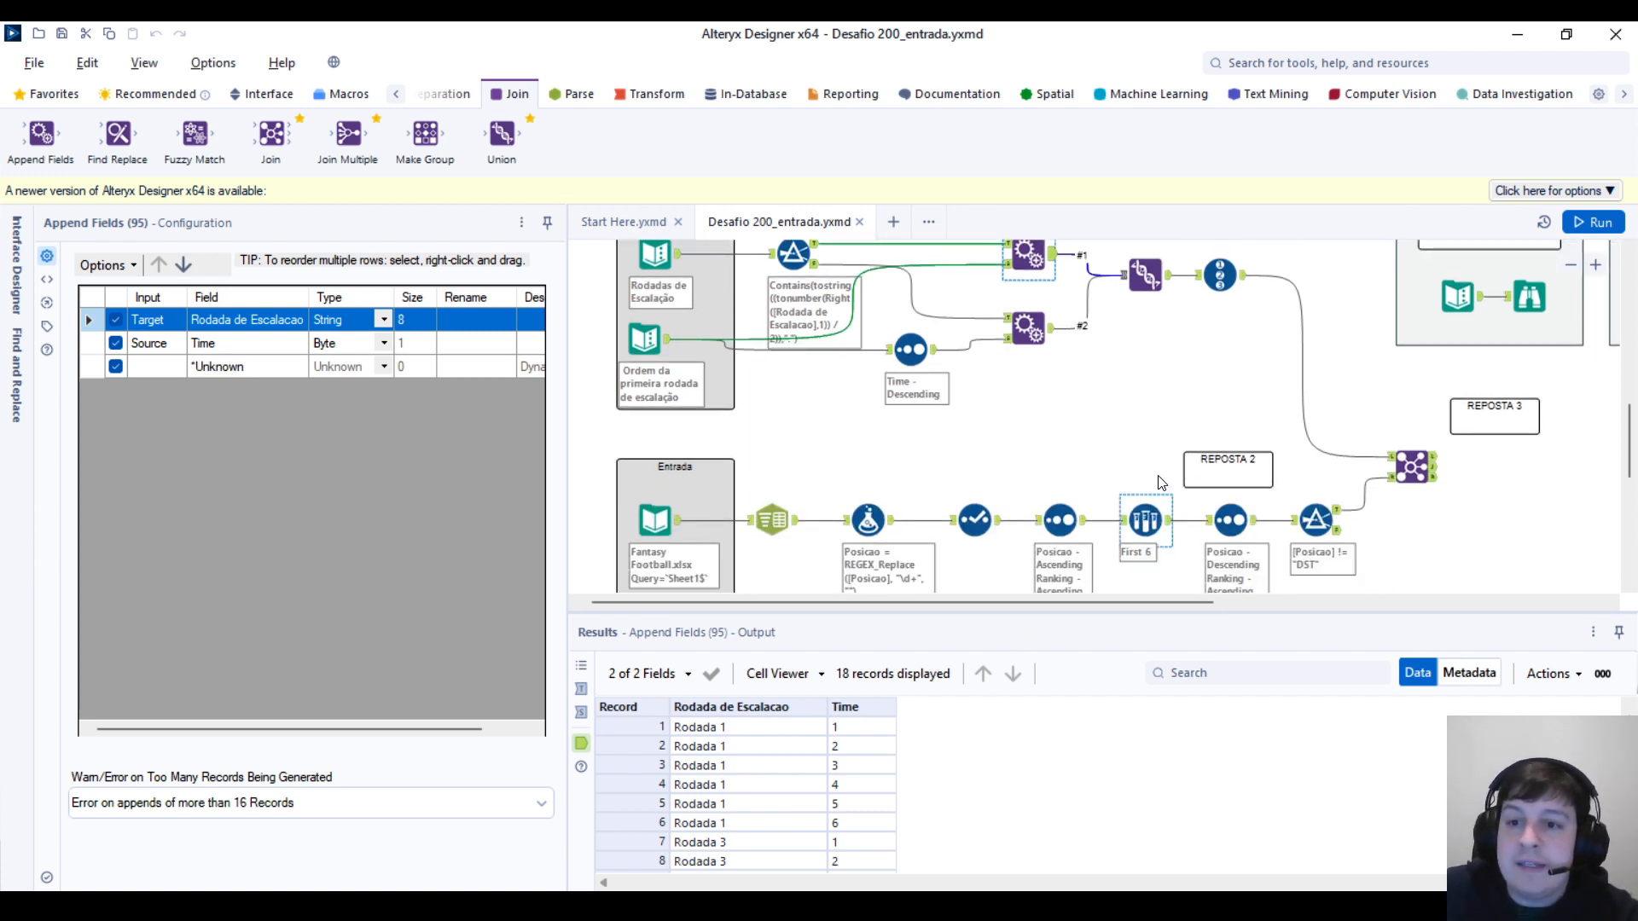
scroll(1134, 503, up, 6)
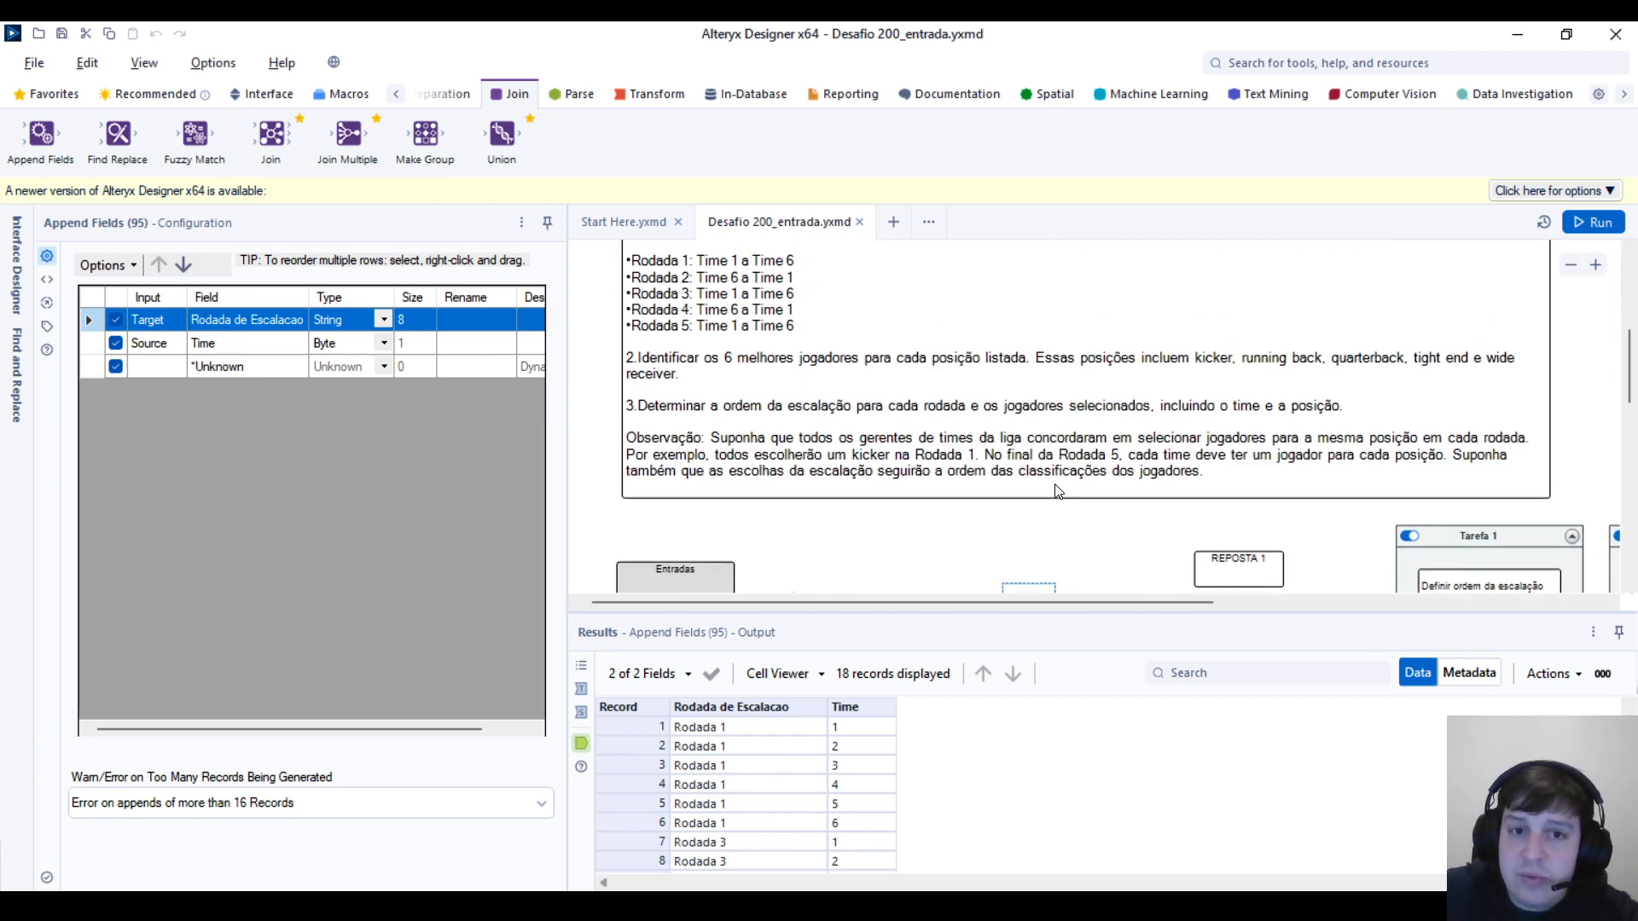
scroll(1058, 491, up, 1)
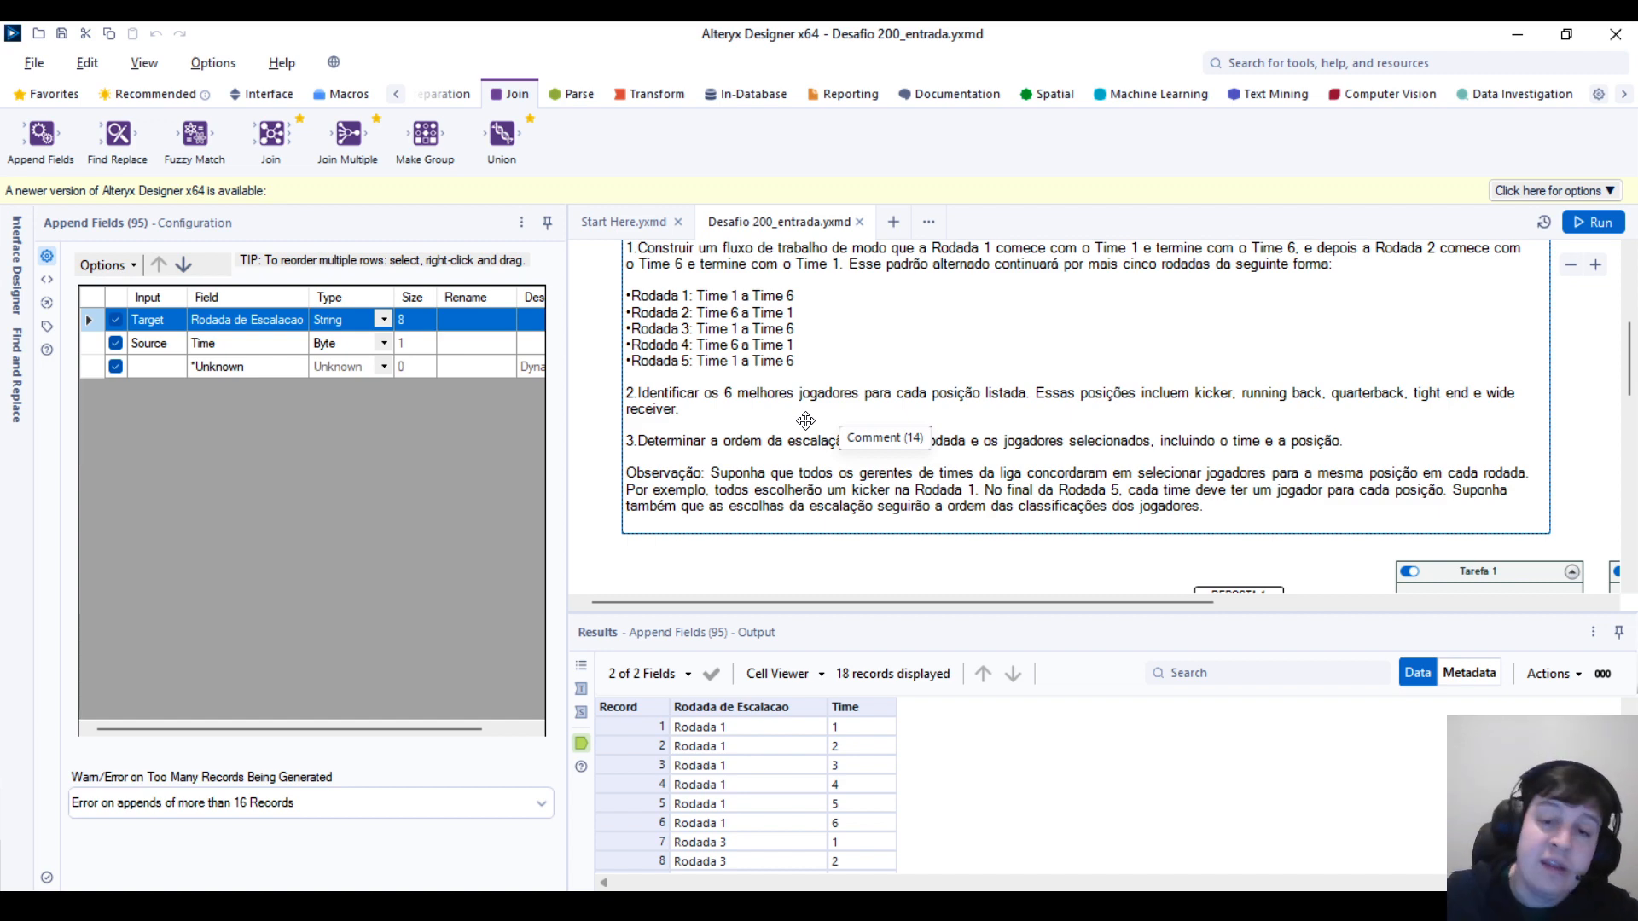
scroll(806, 421, down, 7)
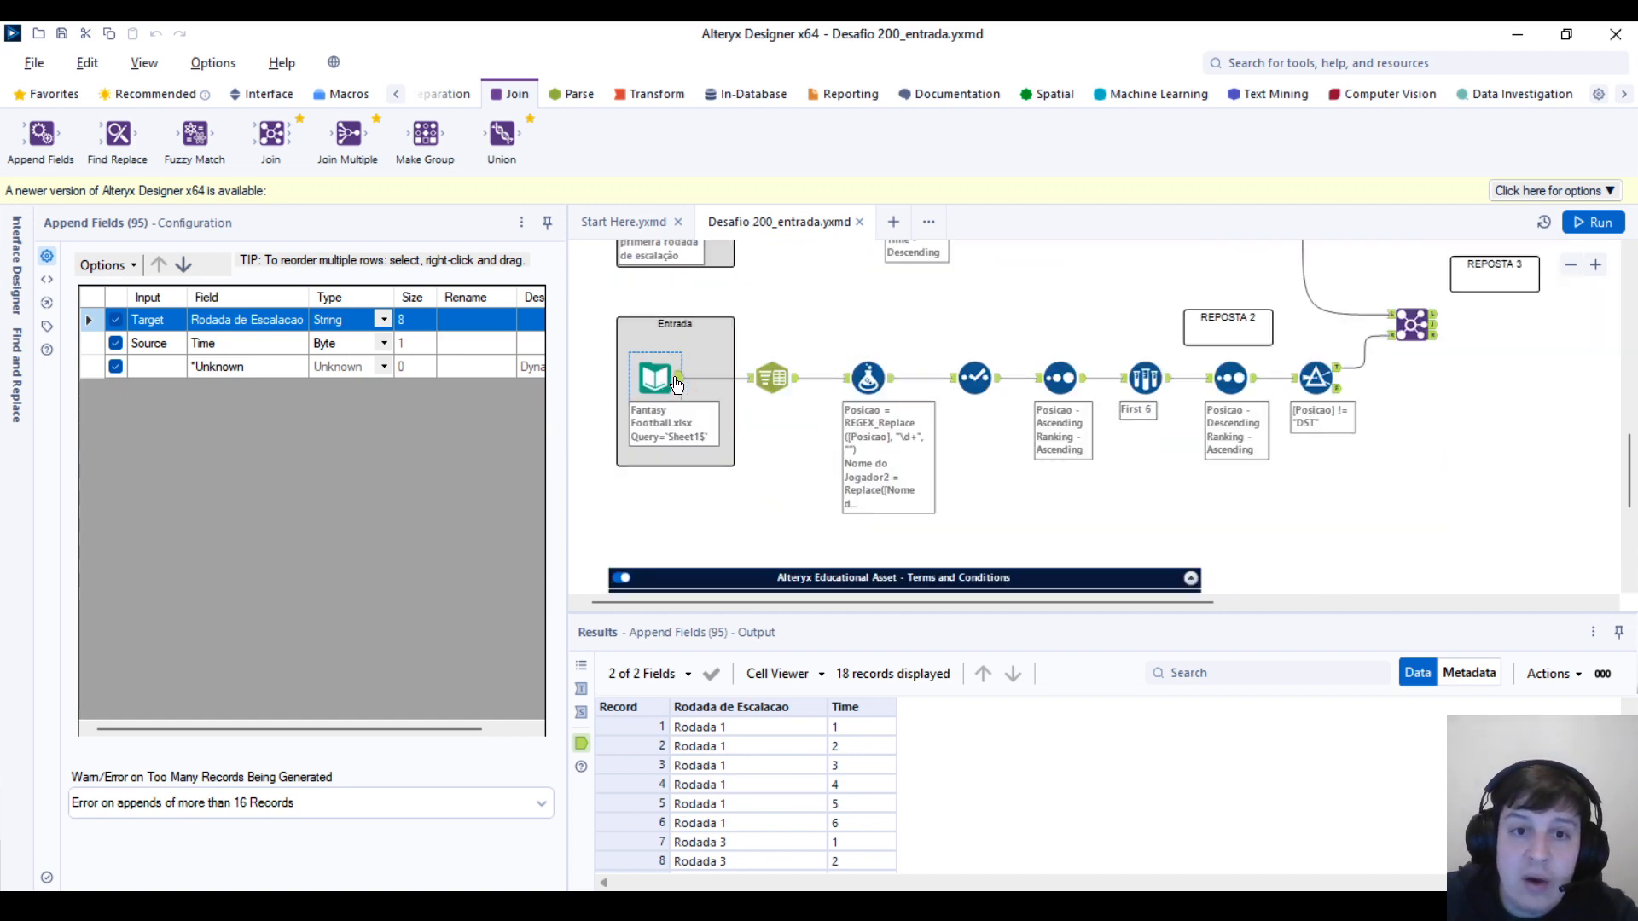
Step: Inspect the Fantasy Football.xlsx input records and the Text To Columns tool that splits Nome do Jogador at the opening parenthesis
click(676, 383)
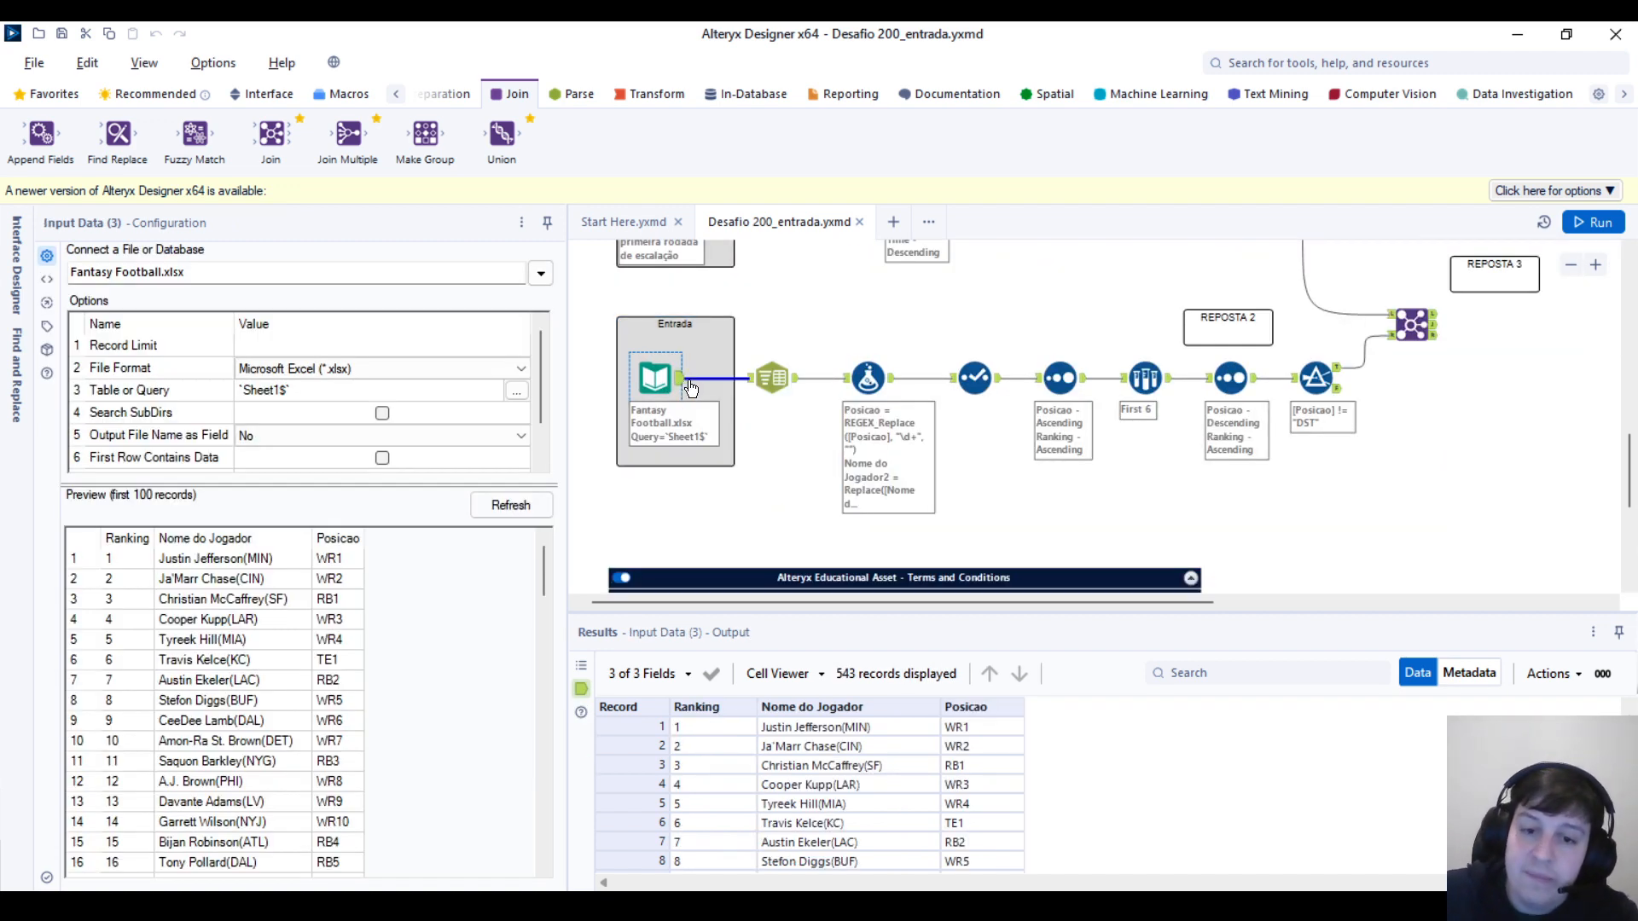
click(728, 746)
click(721, 728)
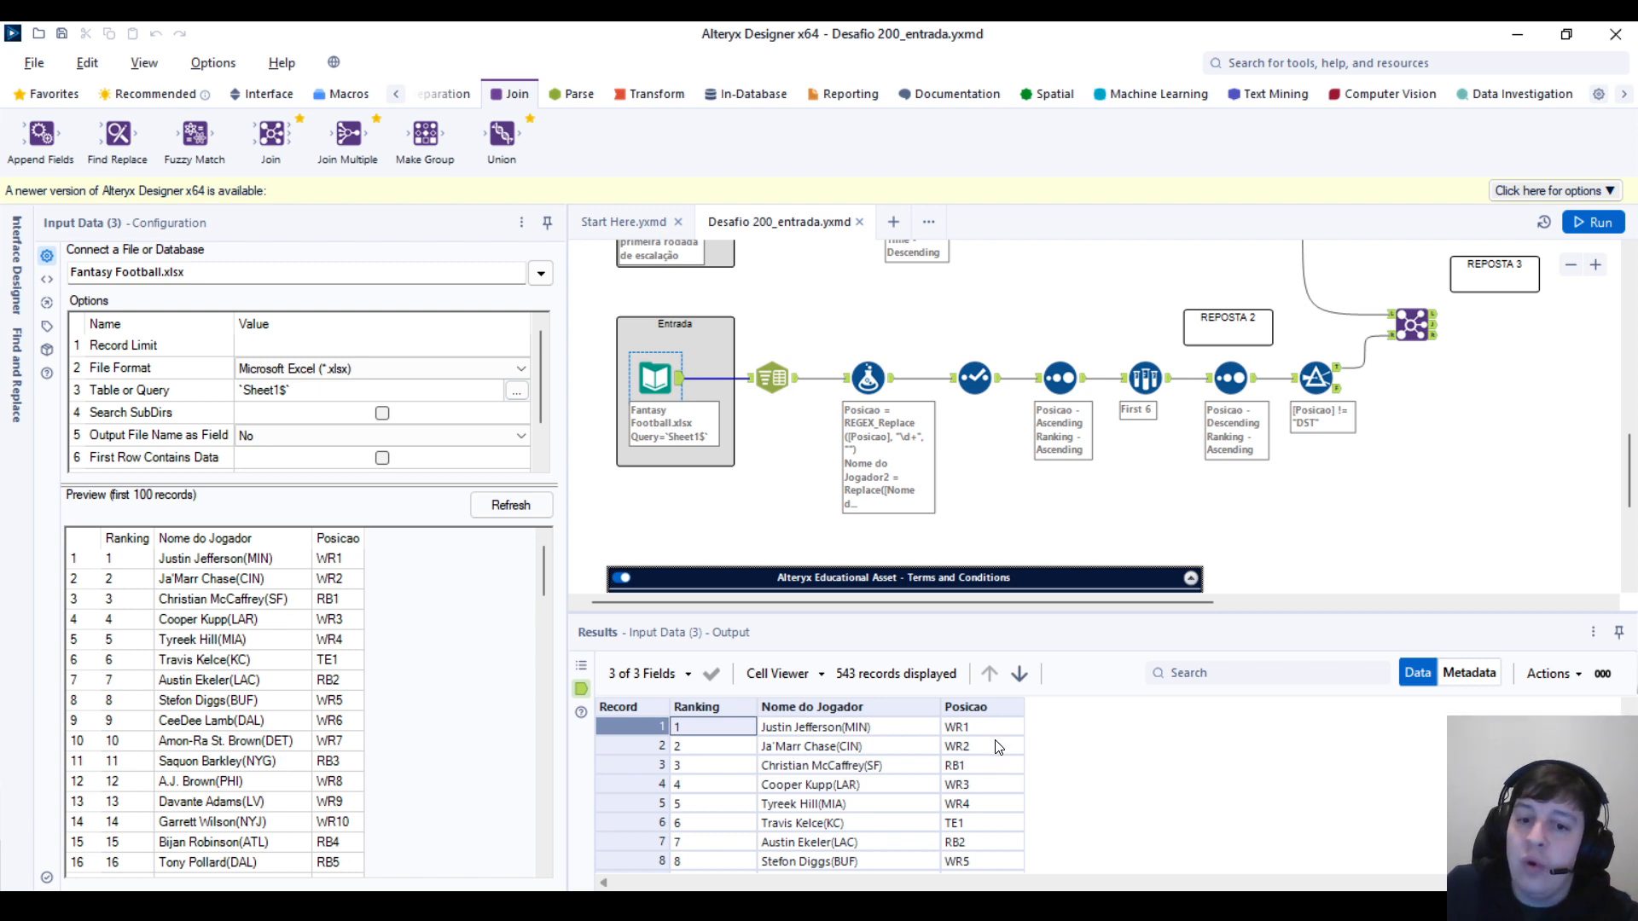
click(759, 361)
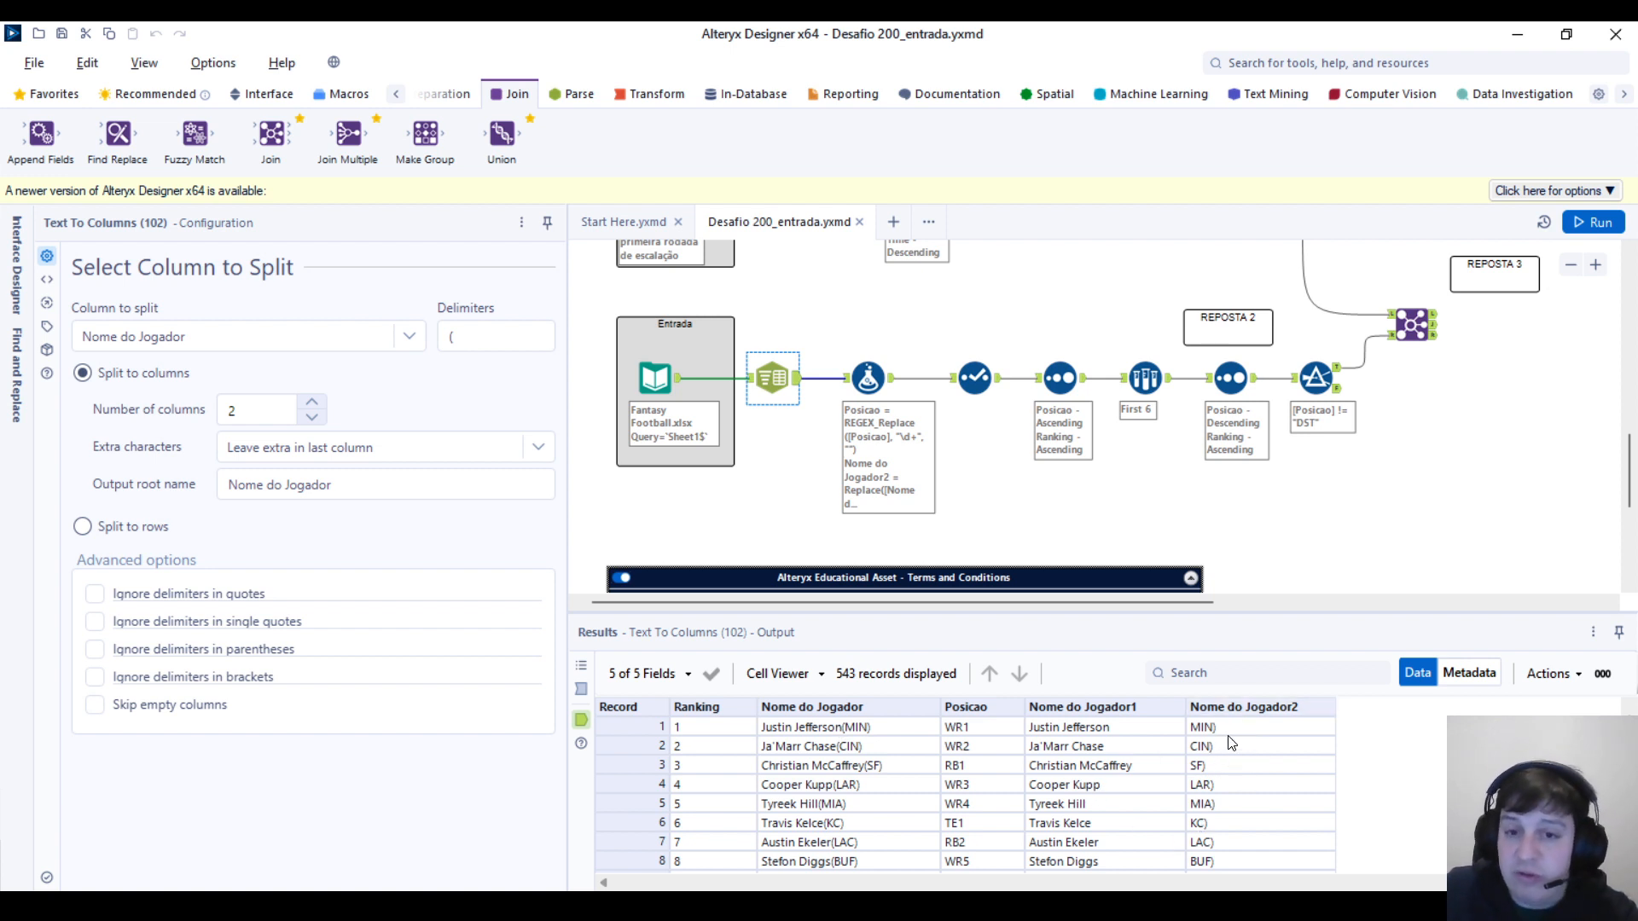
Step: Show the REGEX function suggestions on a new line of the Formula tool's Posicao expression, and remove the trial text "rege"
click(887, 395)
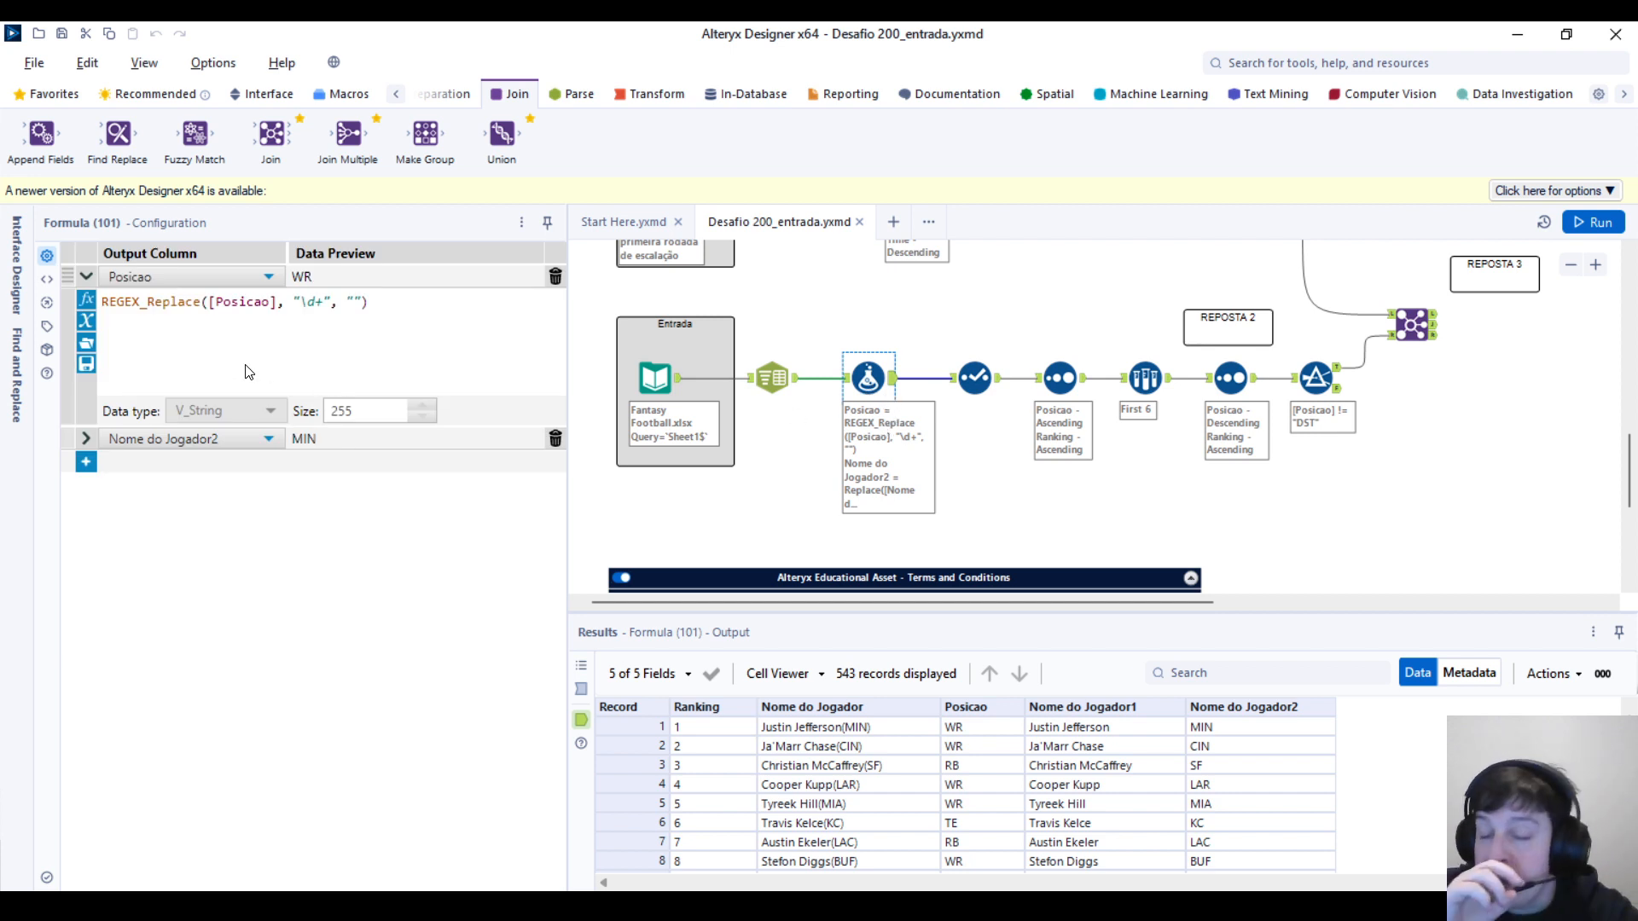
click(425, 309)
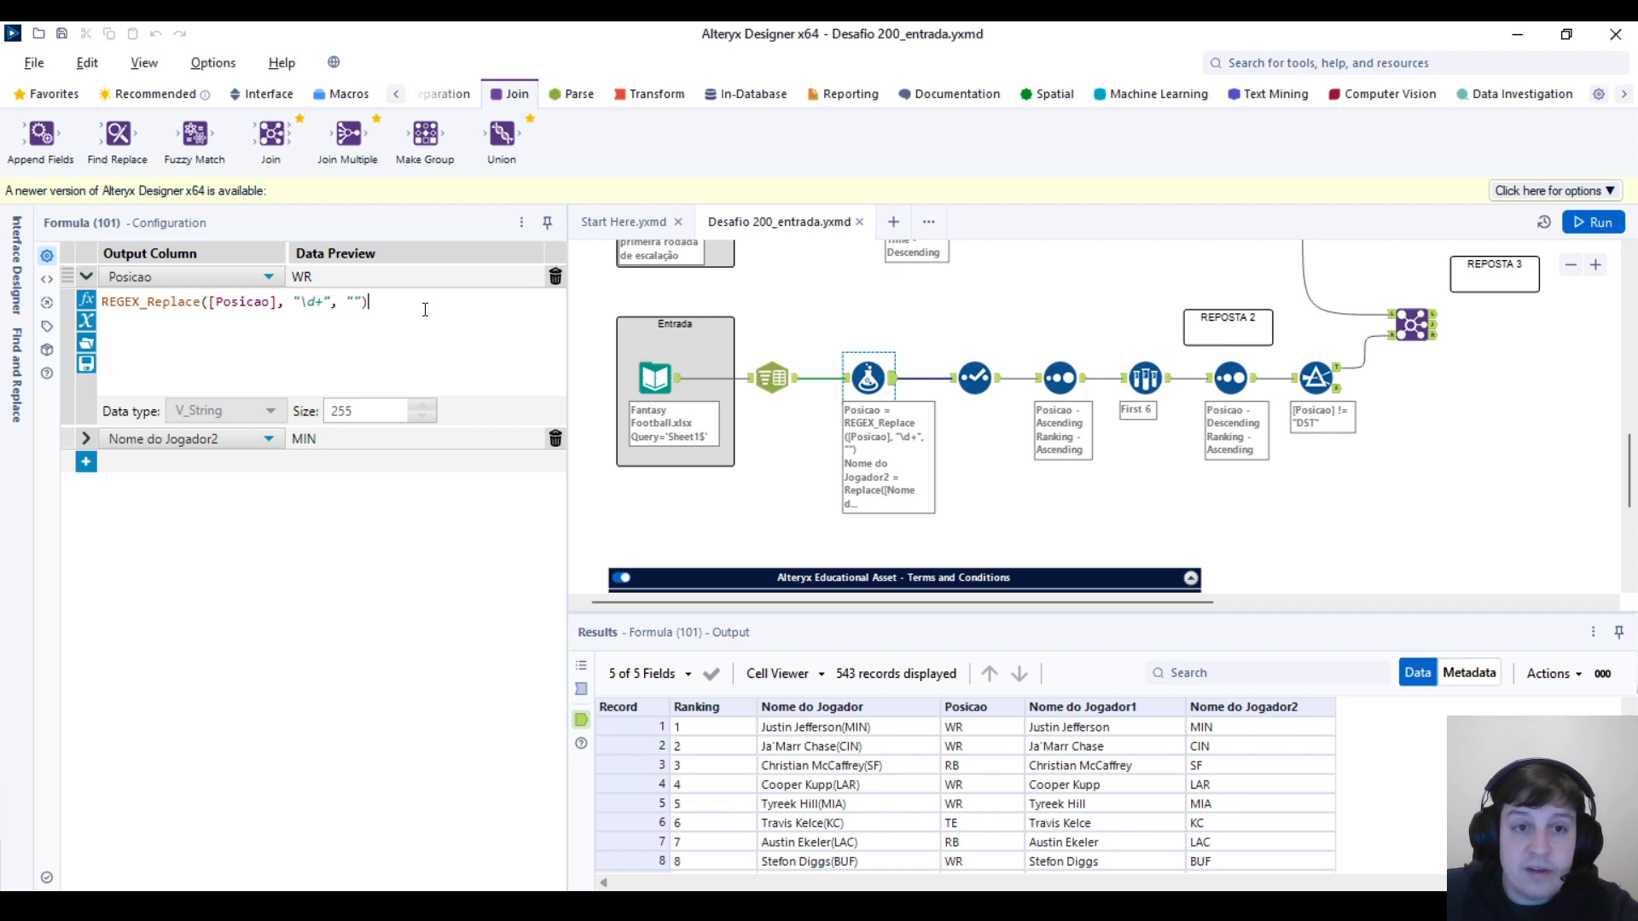
key(Return)
text(rege)
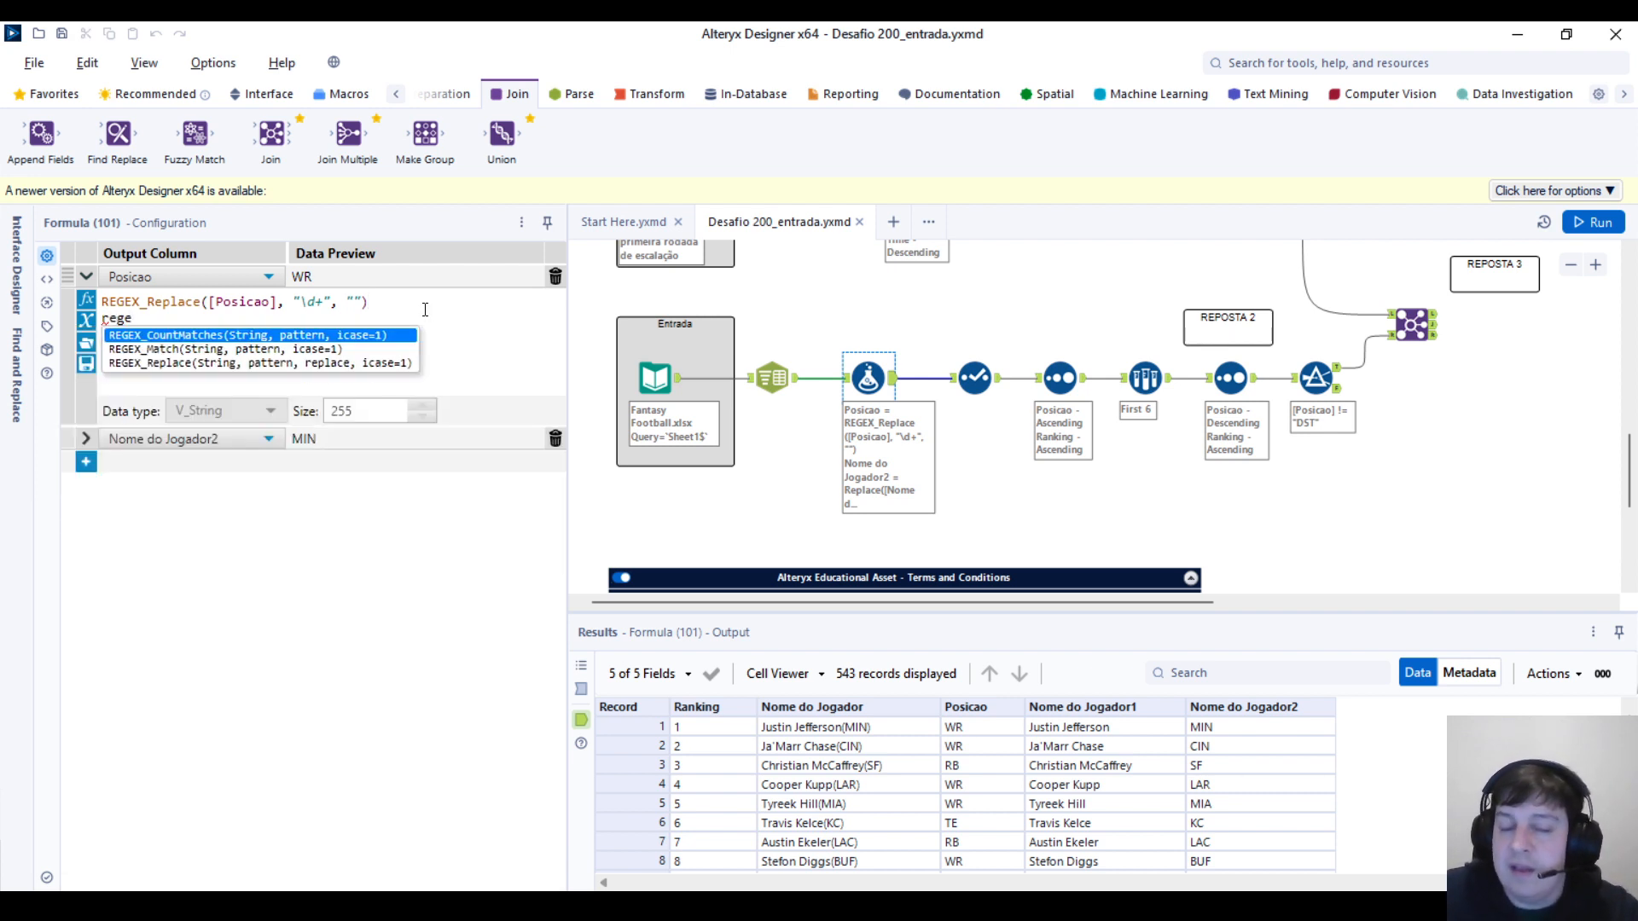
key(BackSpace)
key(BackSpace)
key(BackSpace)
key(BackSpace)
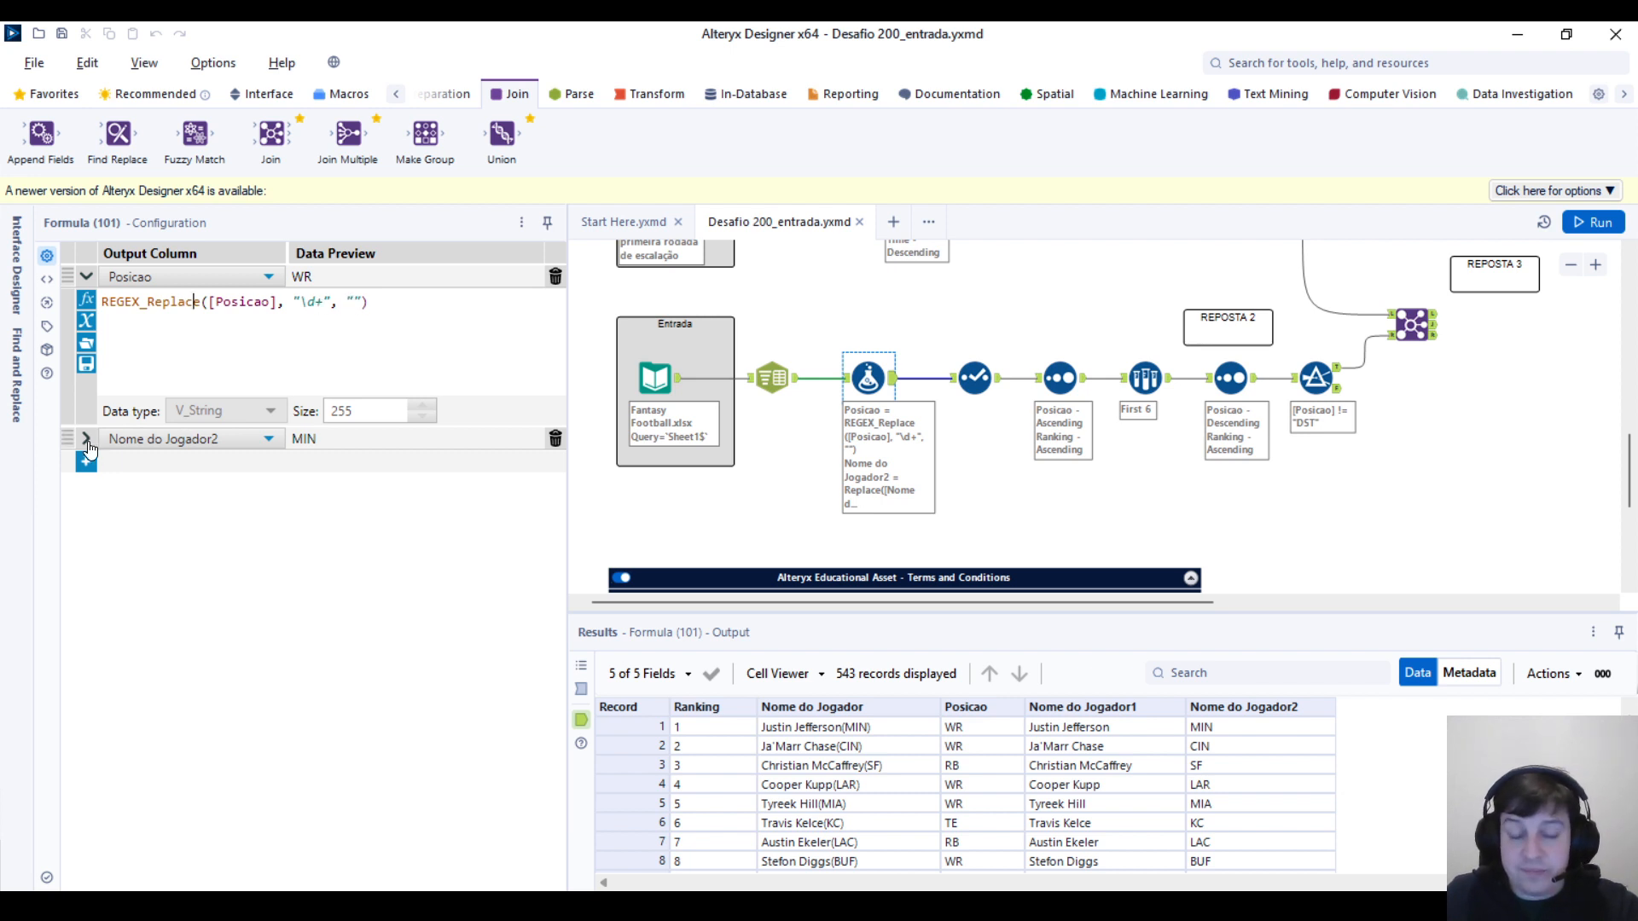
Step: Expand the Nome do Jogador2 expression in the Formula tool and compare its Replace function with REGEX_Replace in the Posicao expression
click(153, 439)
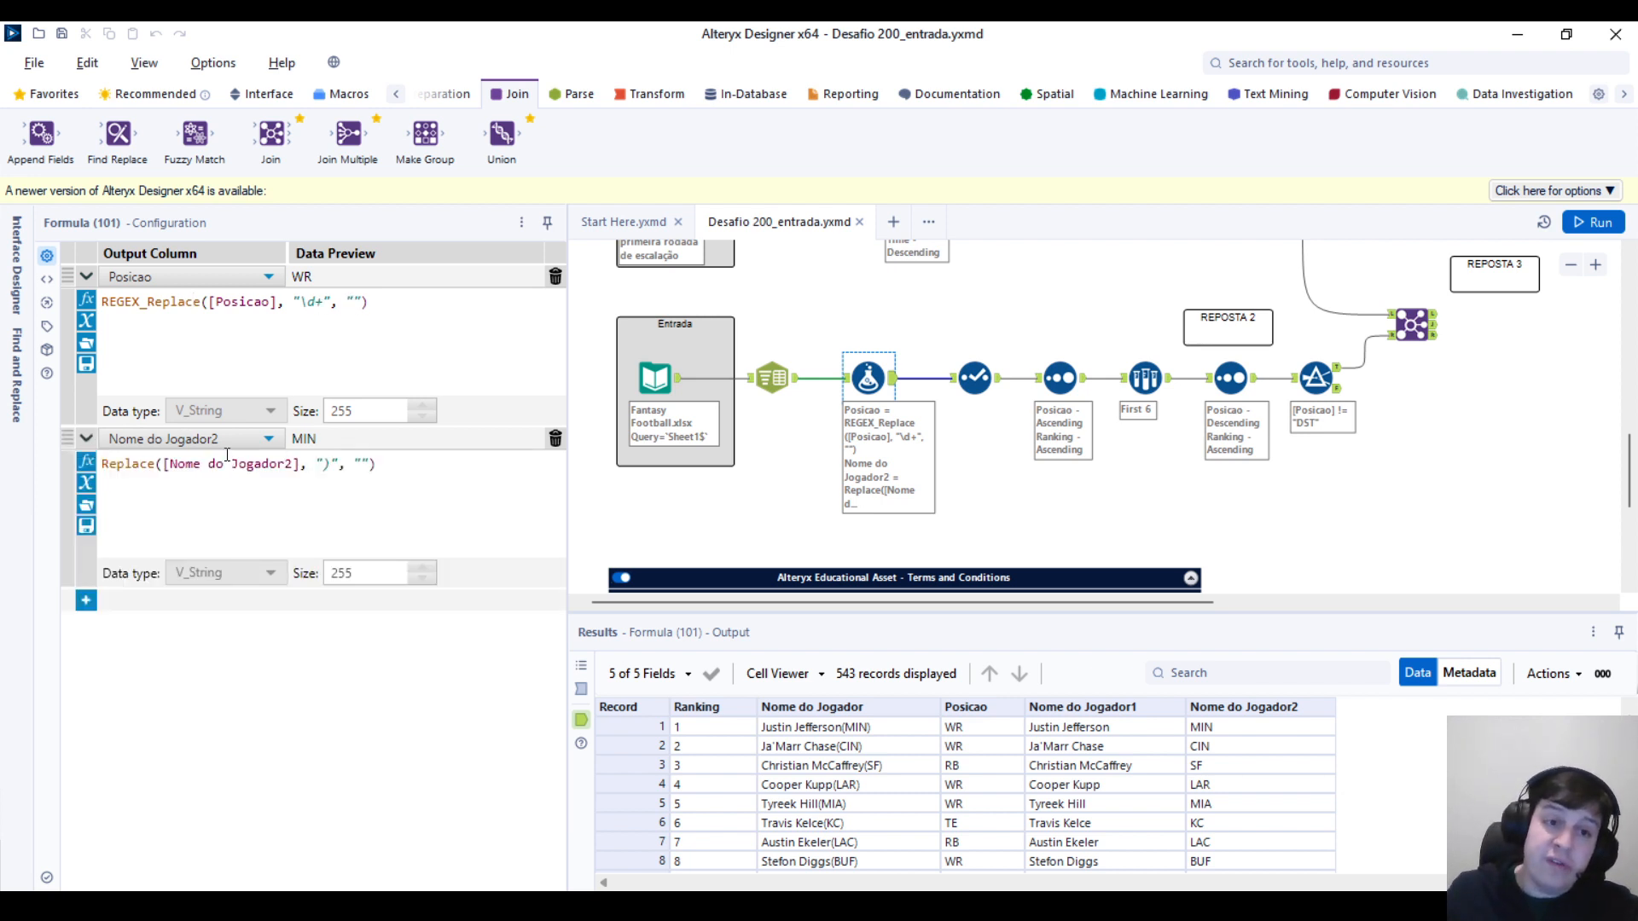
drag(102, 302, 180, 297)
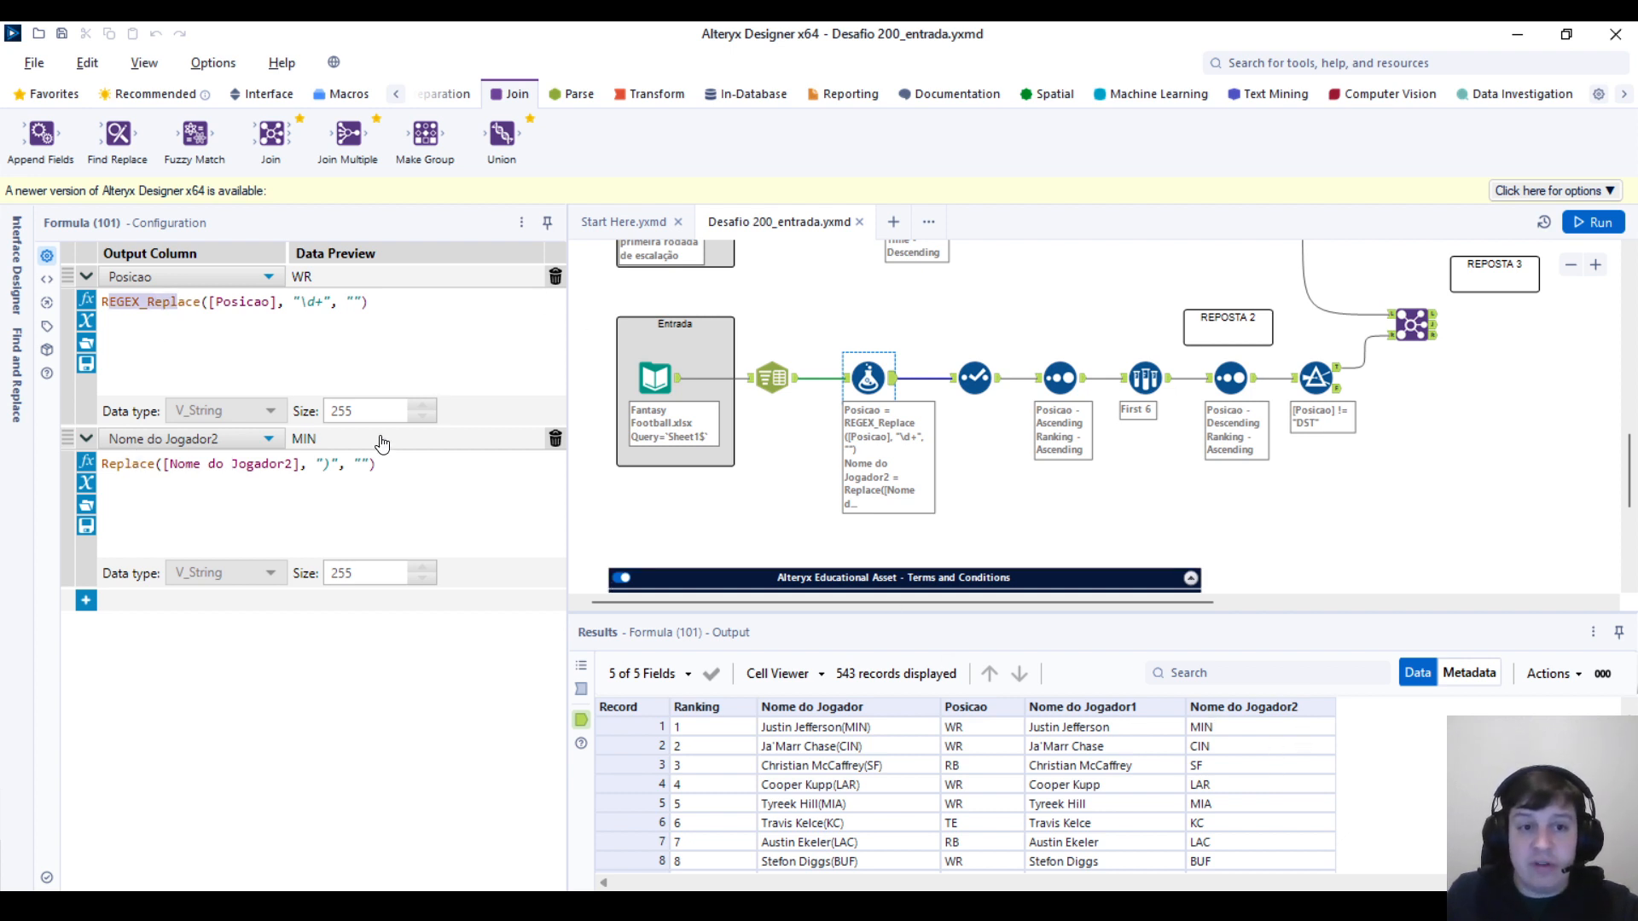
click(352, 465)
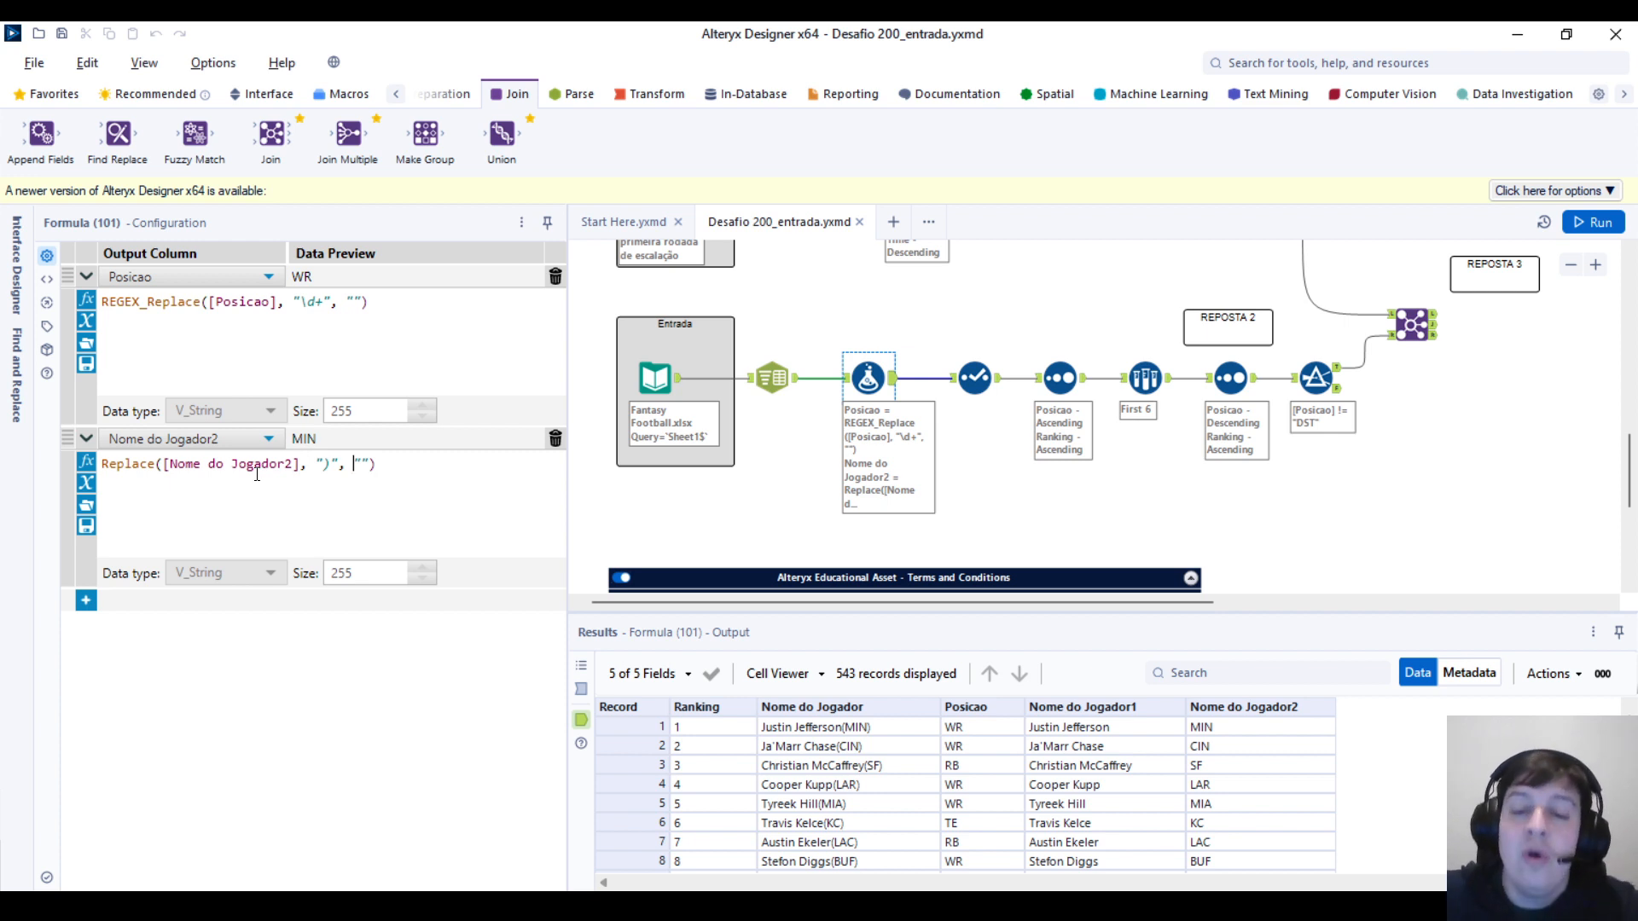
Step: Examine the Select tool's renamed fields, and compare the ascending Posicao and Ranking sort with the Sample tool's output
click(974, 386)
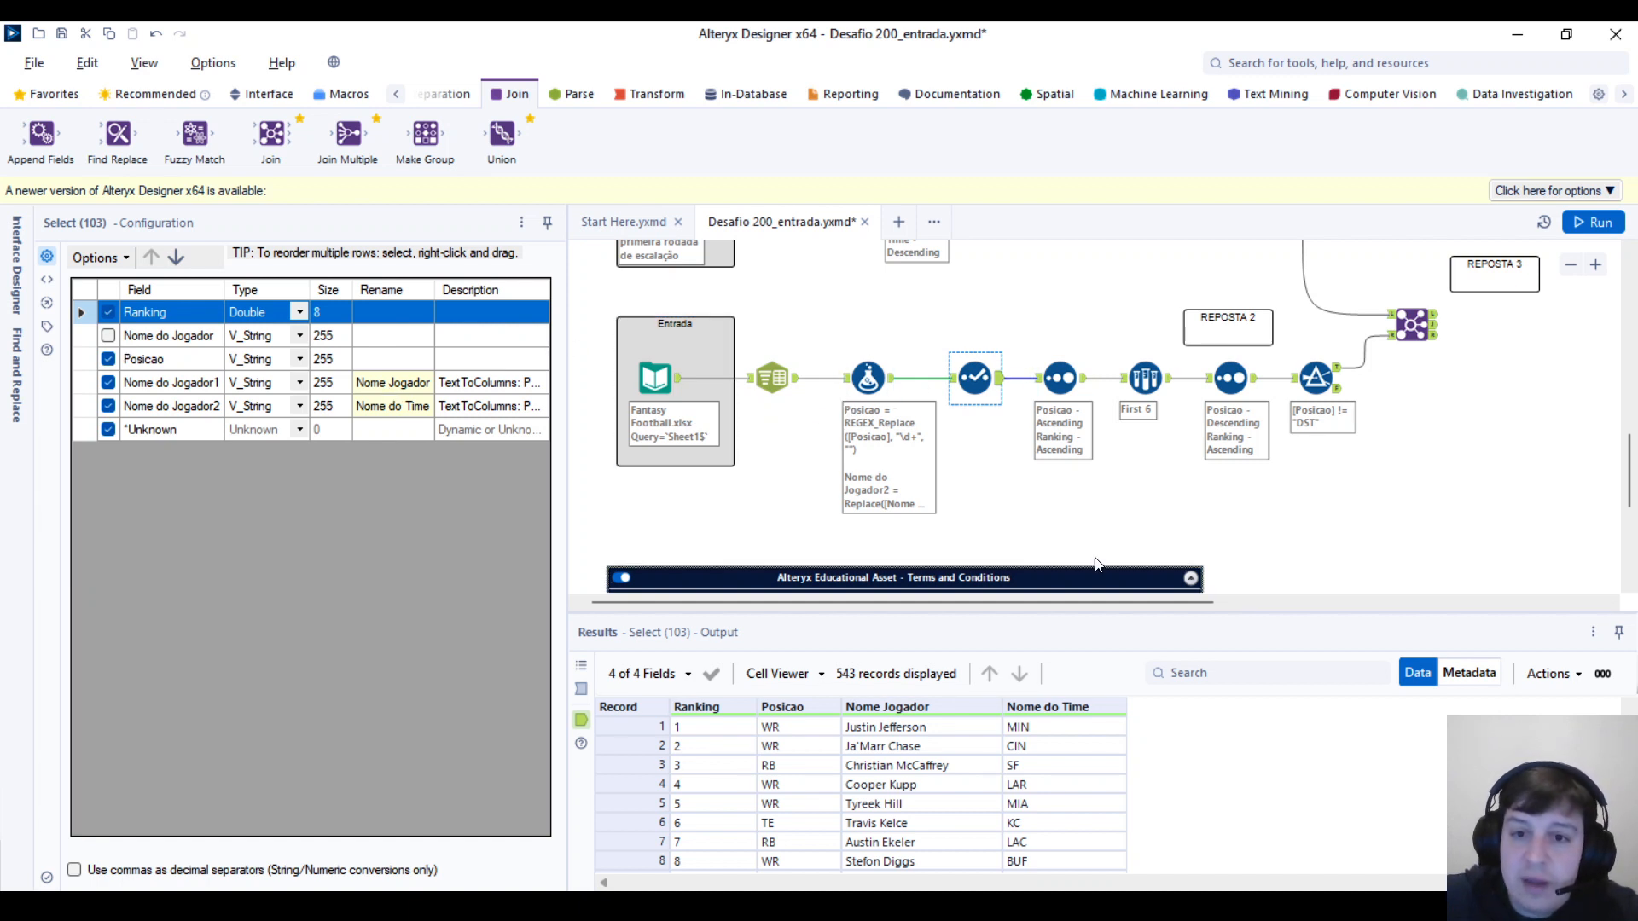
click(1065, 381)
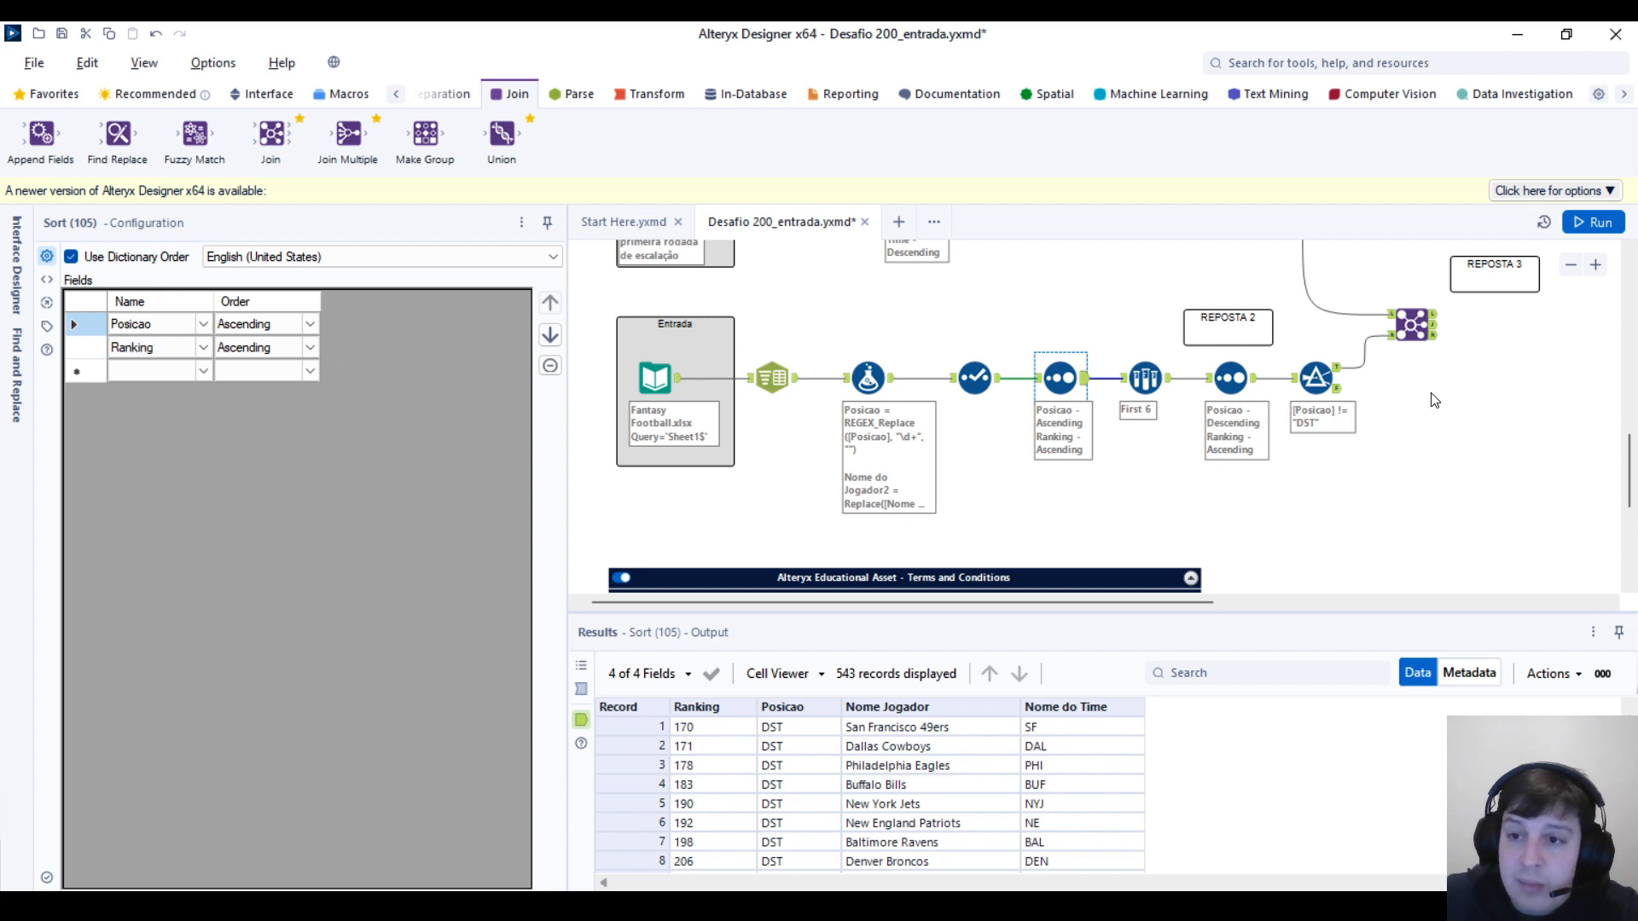
drag(1621, 470, 1608, 426)
click(1146, 521)
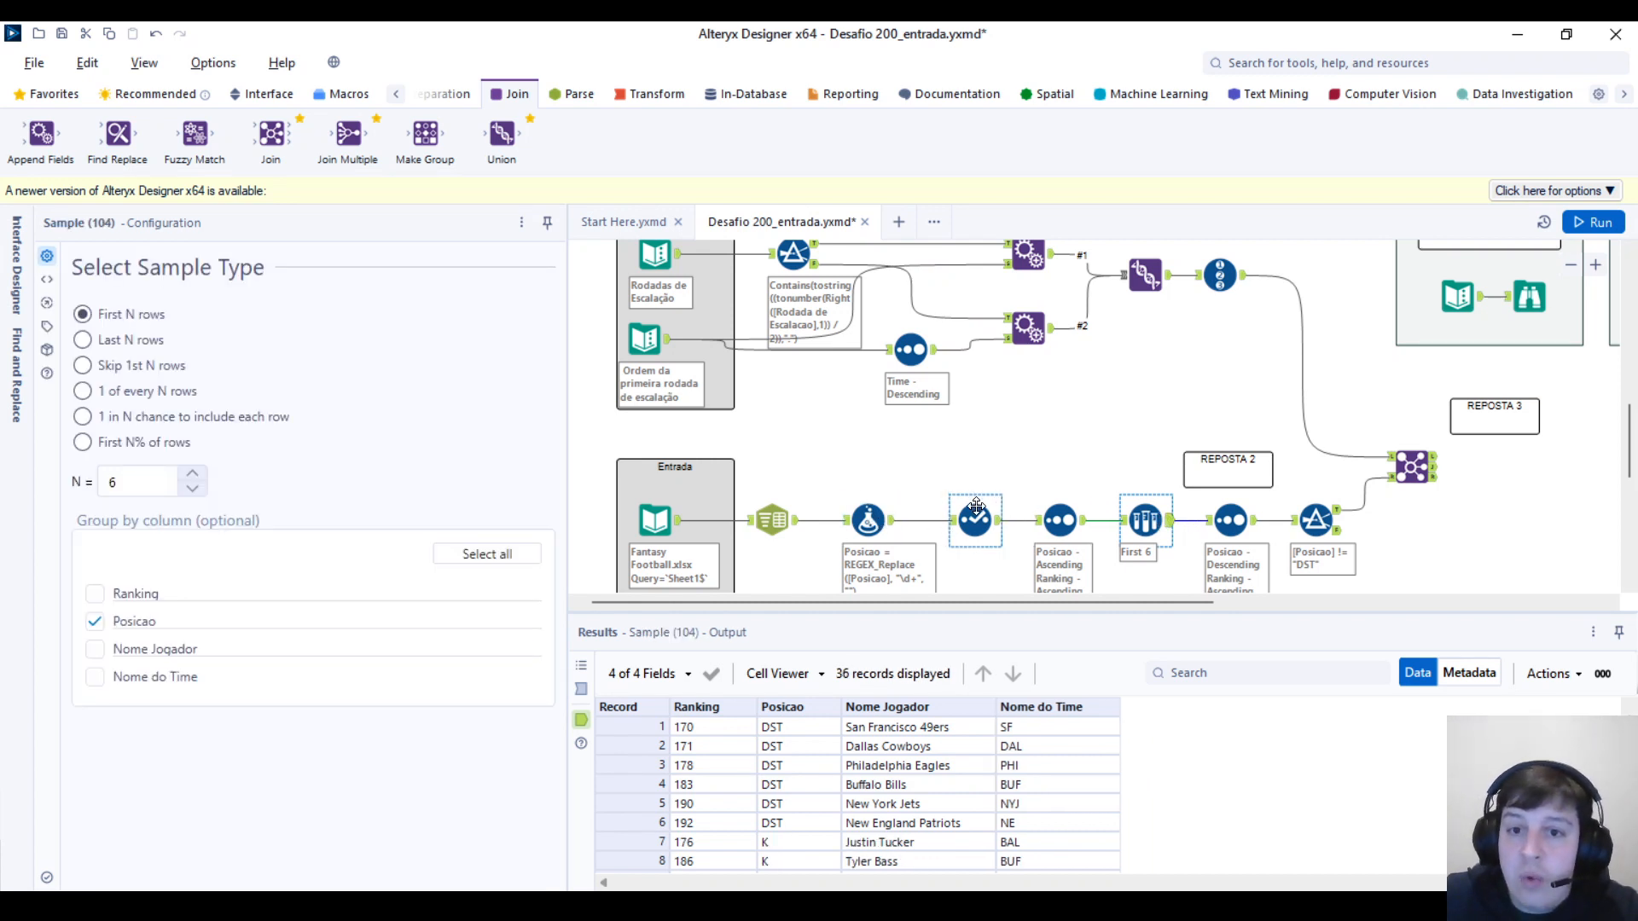
click(1061, 519)
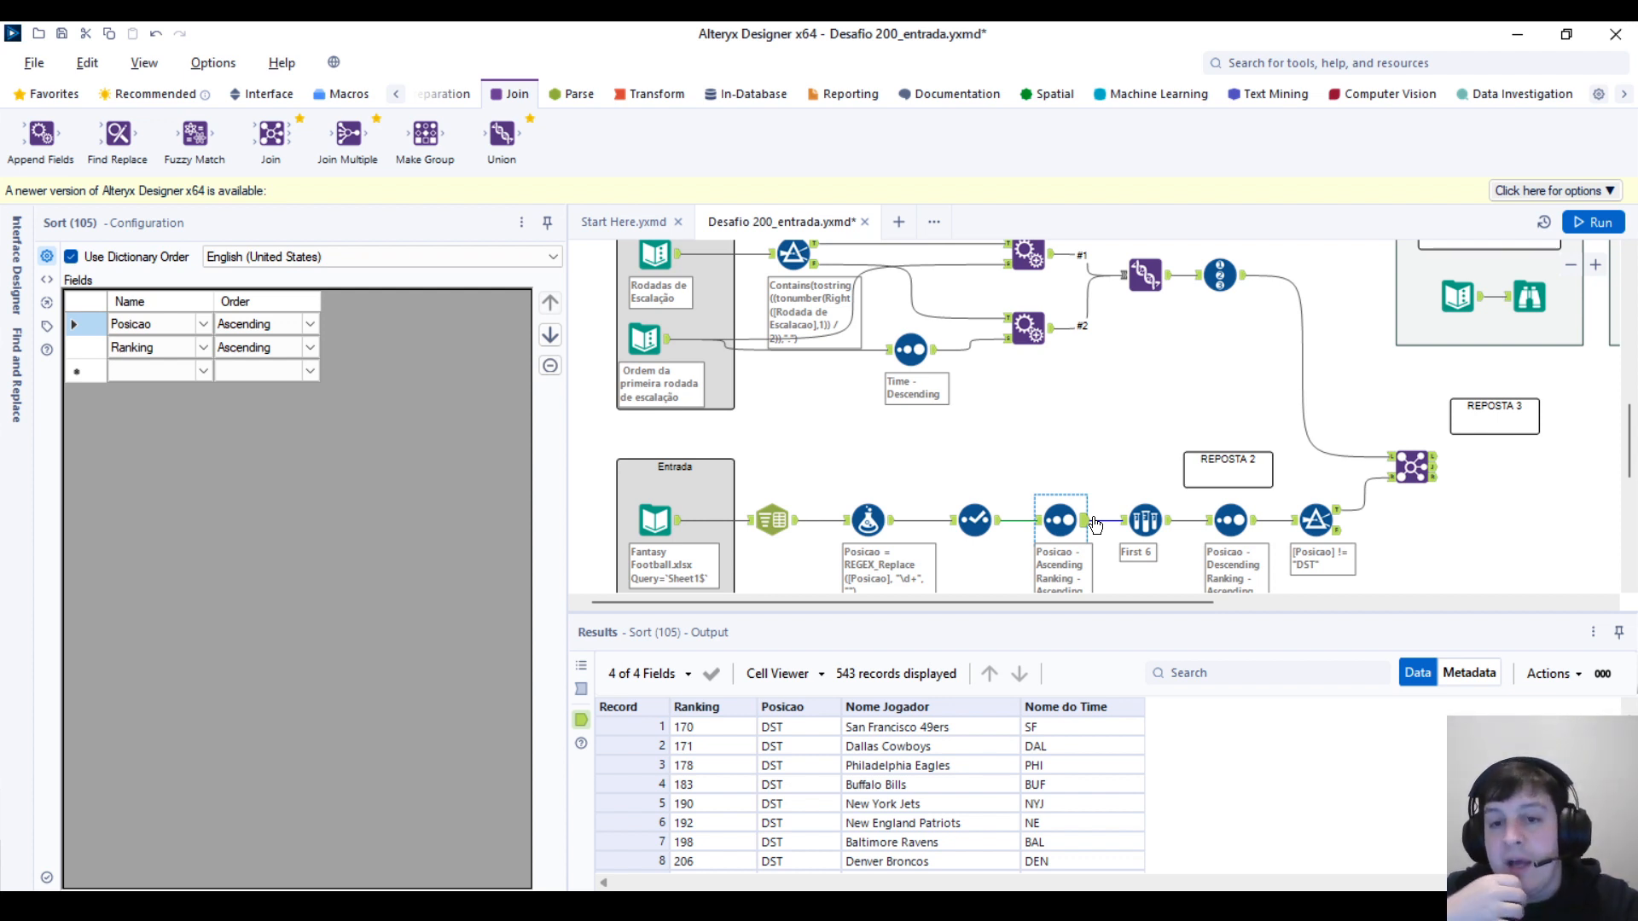
click(1145, 520)
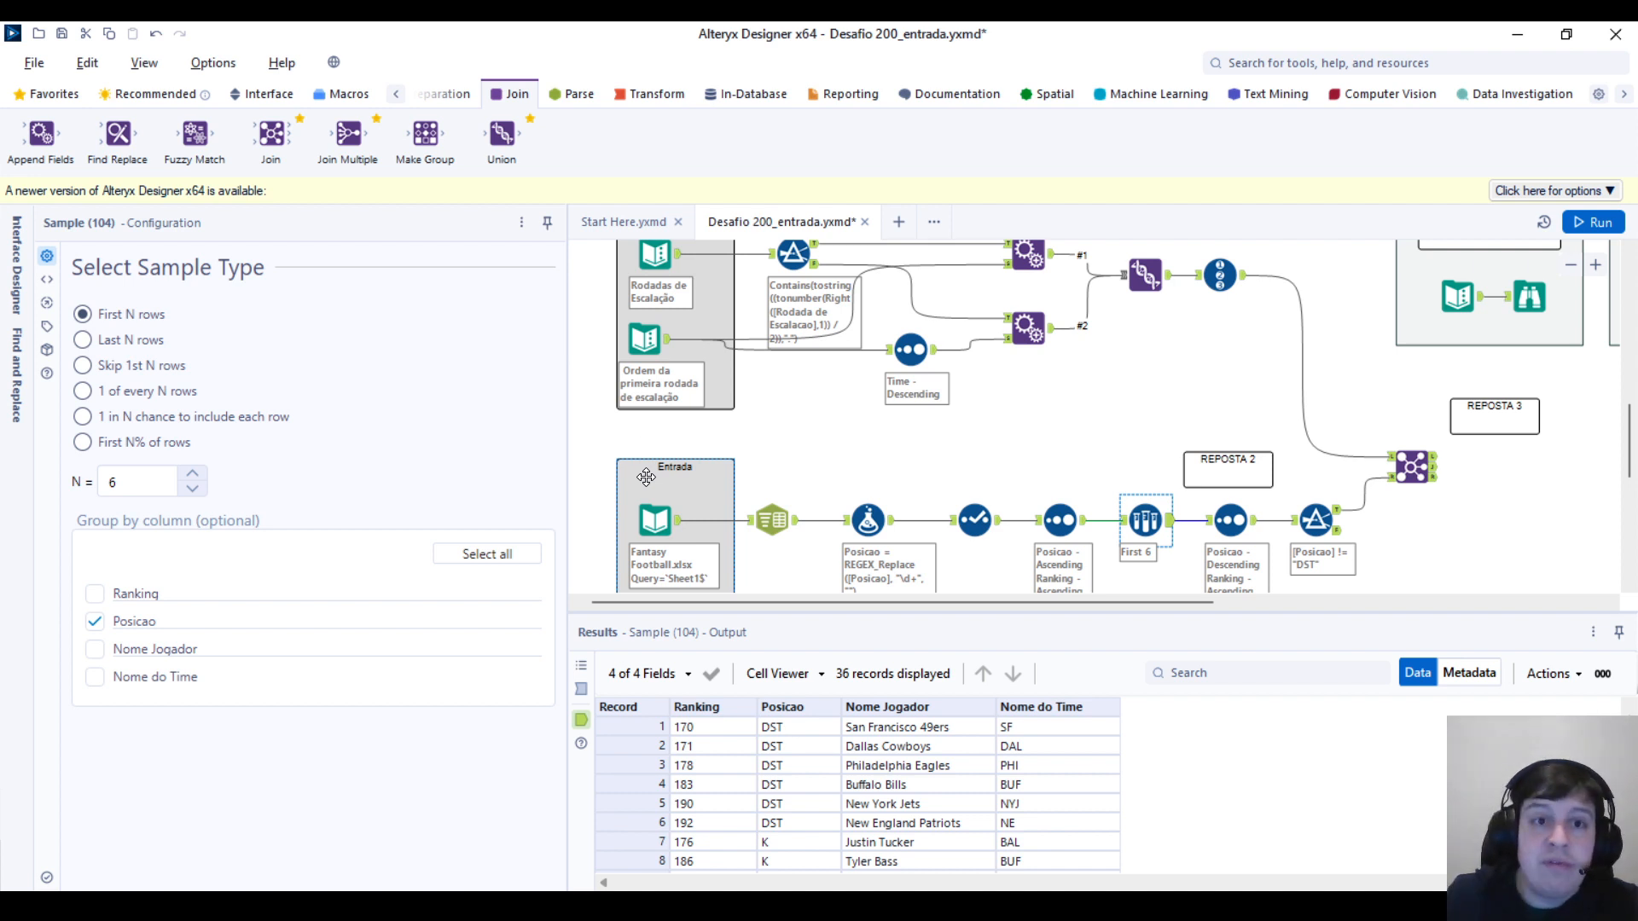
Step: Show the Preparation tool category, and review the Sample tool's N value, Posicao grouping and resulting records
click(394, 95)
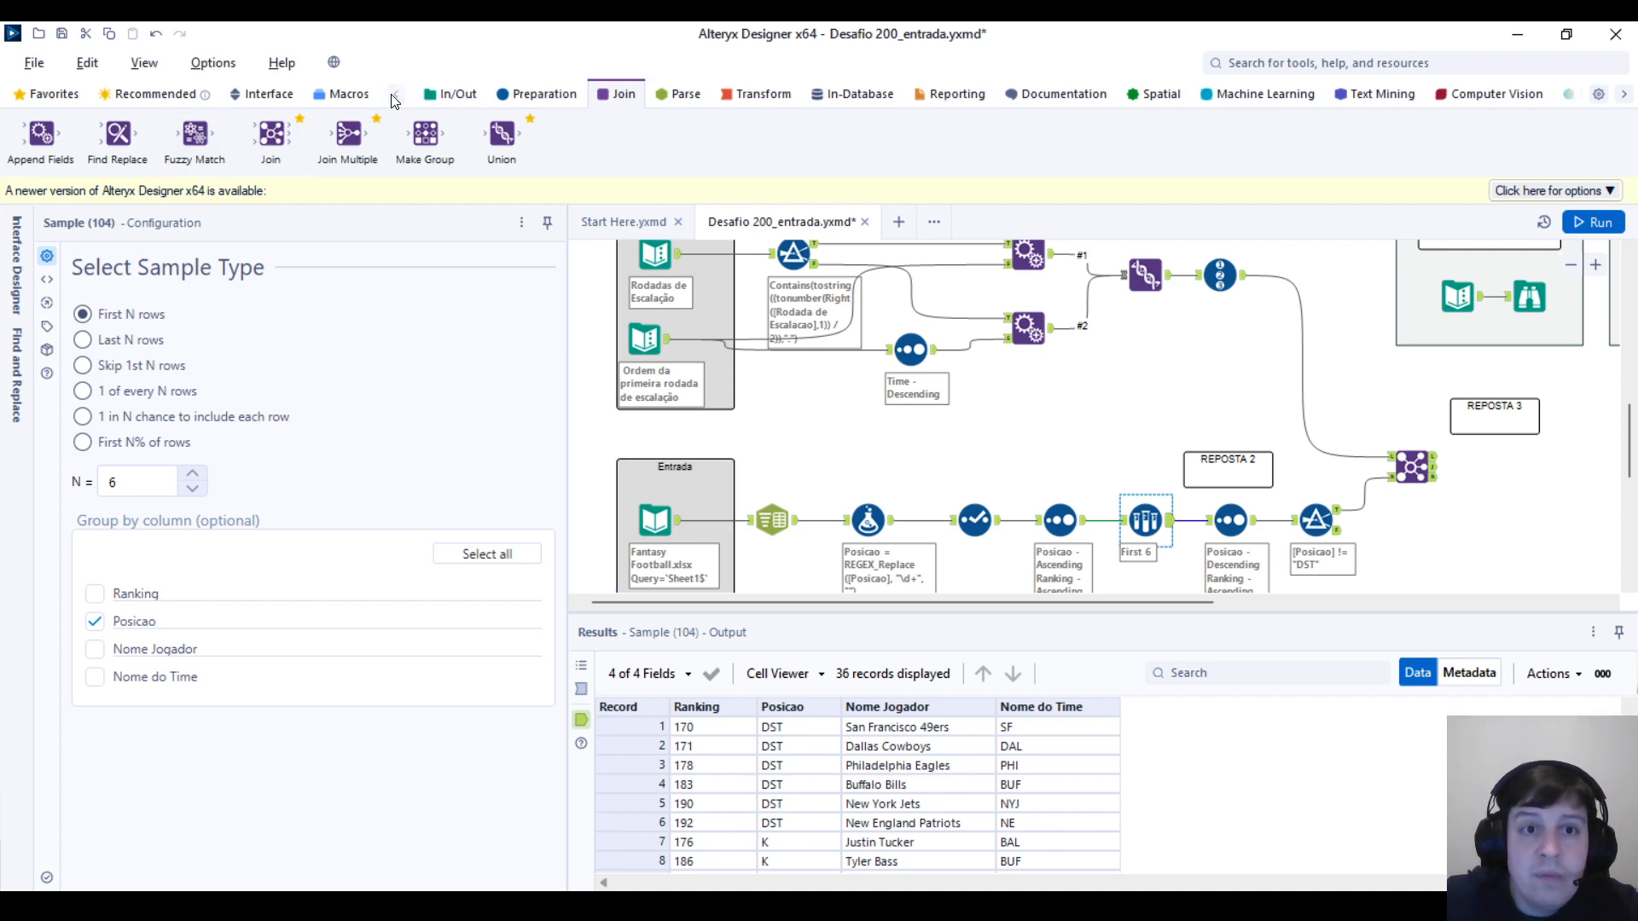
click(537, 94)
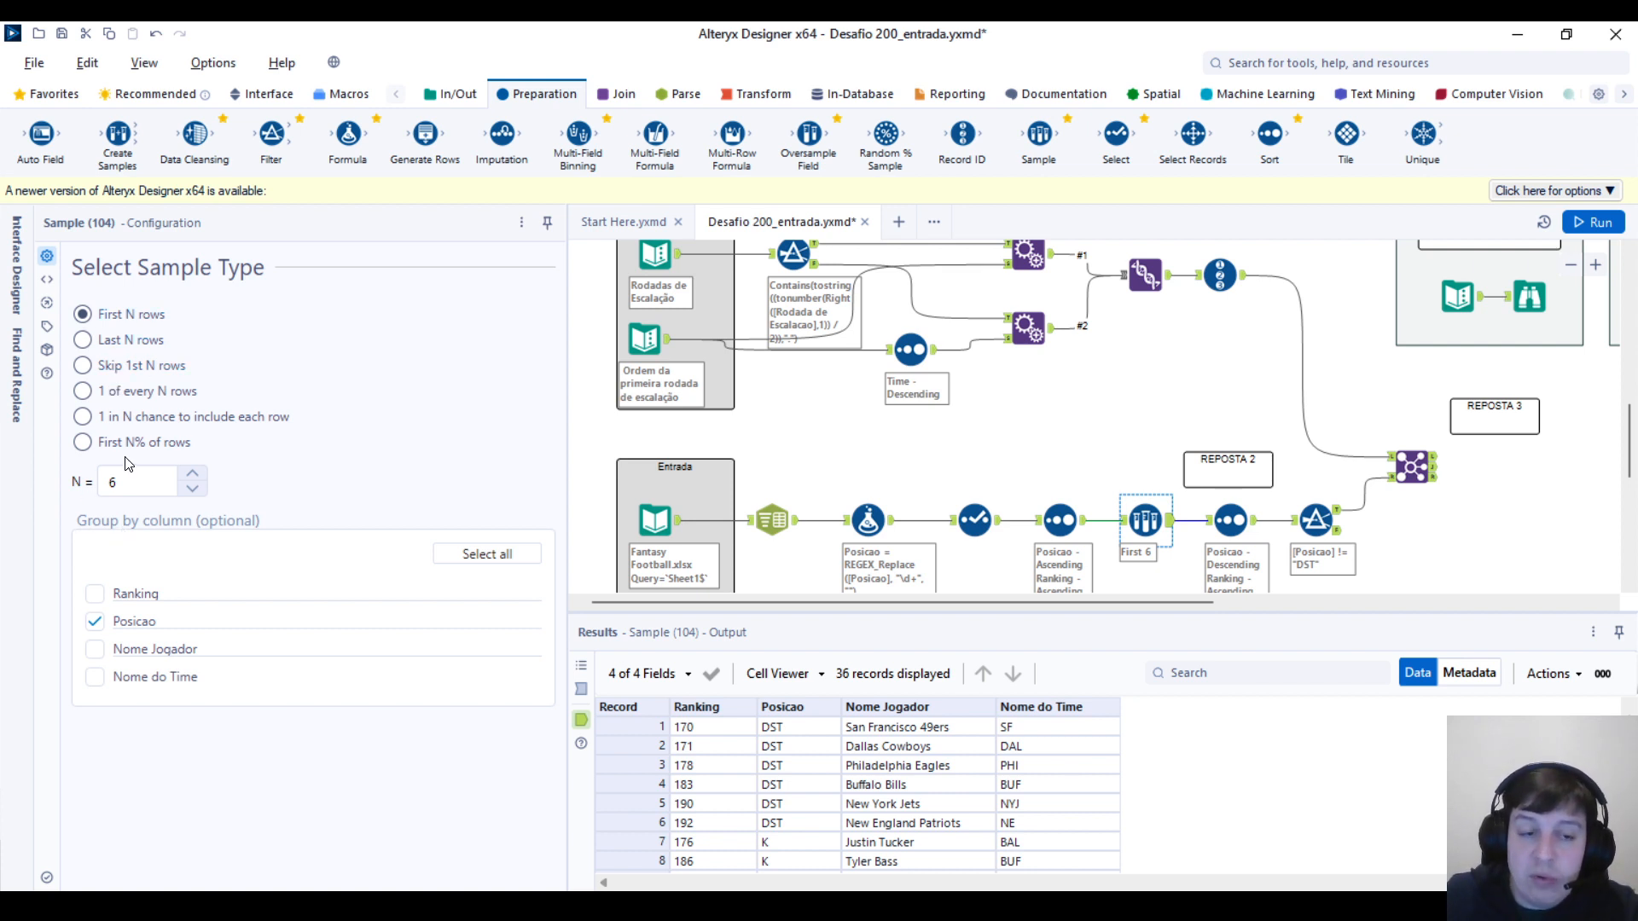
click(109, 483)
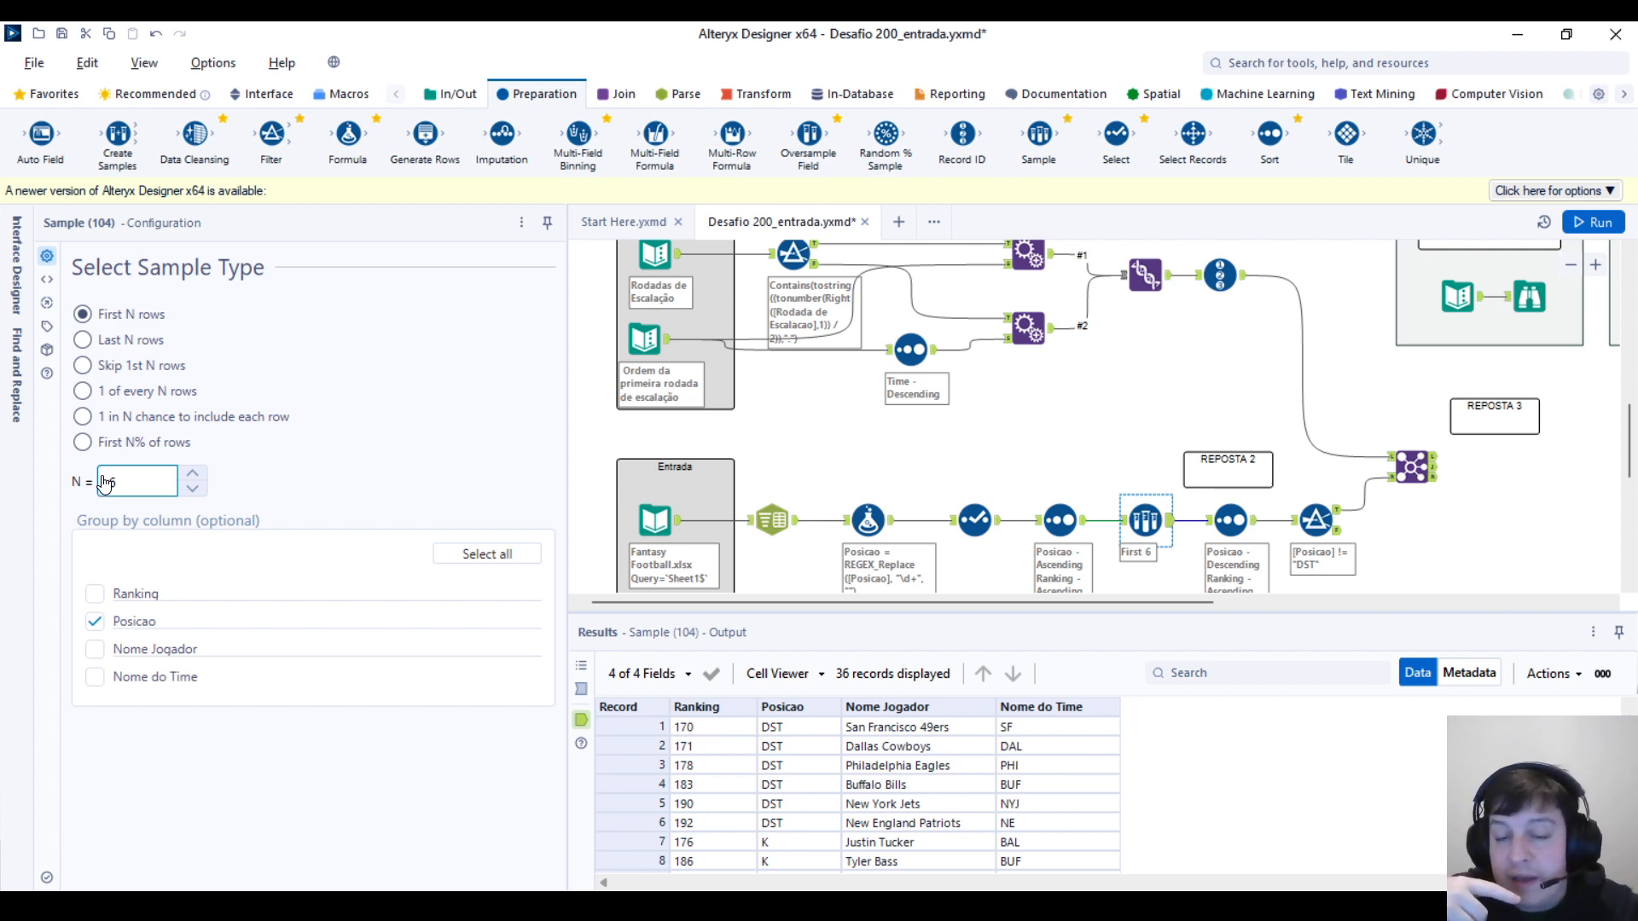
click(835, 731)
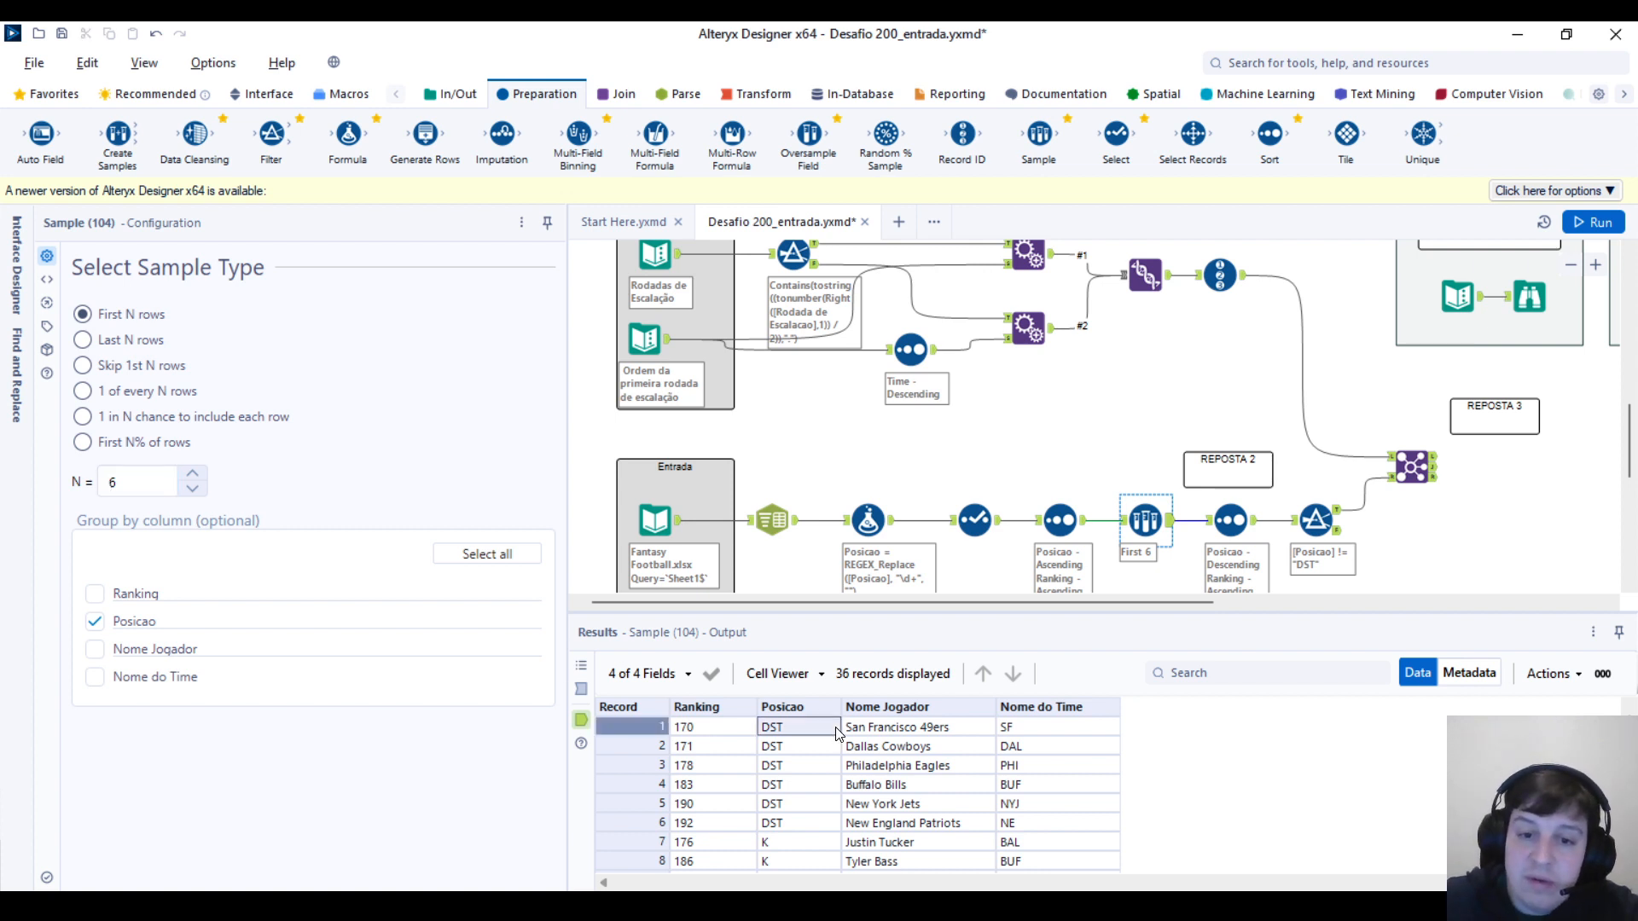
scroll(842, 751, down, 3)
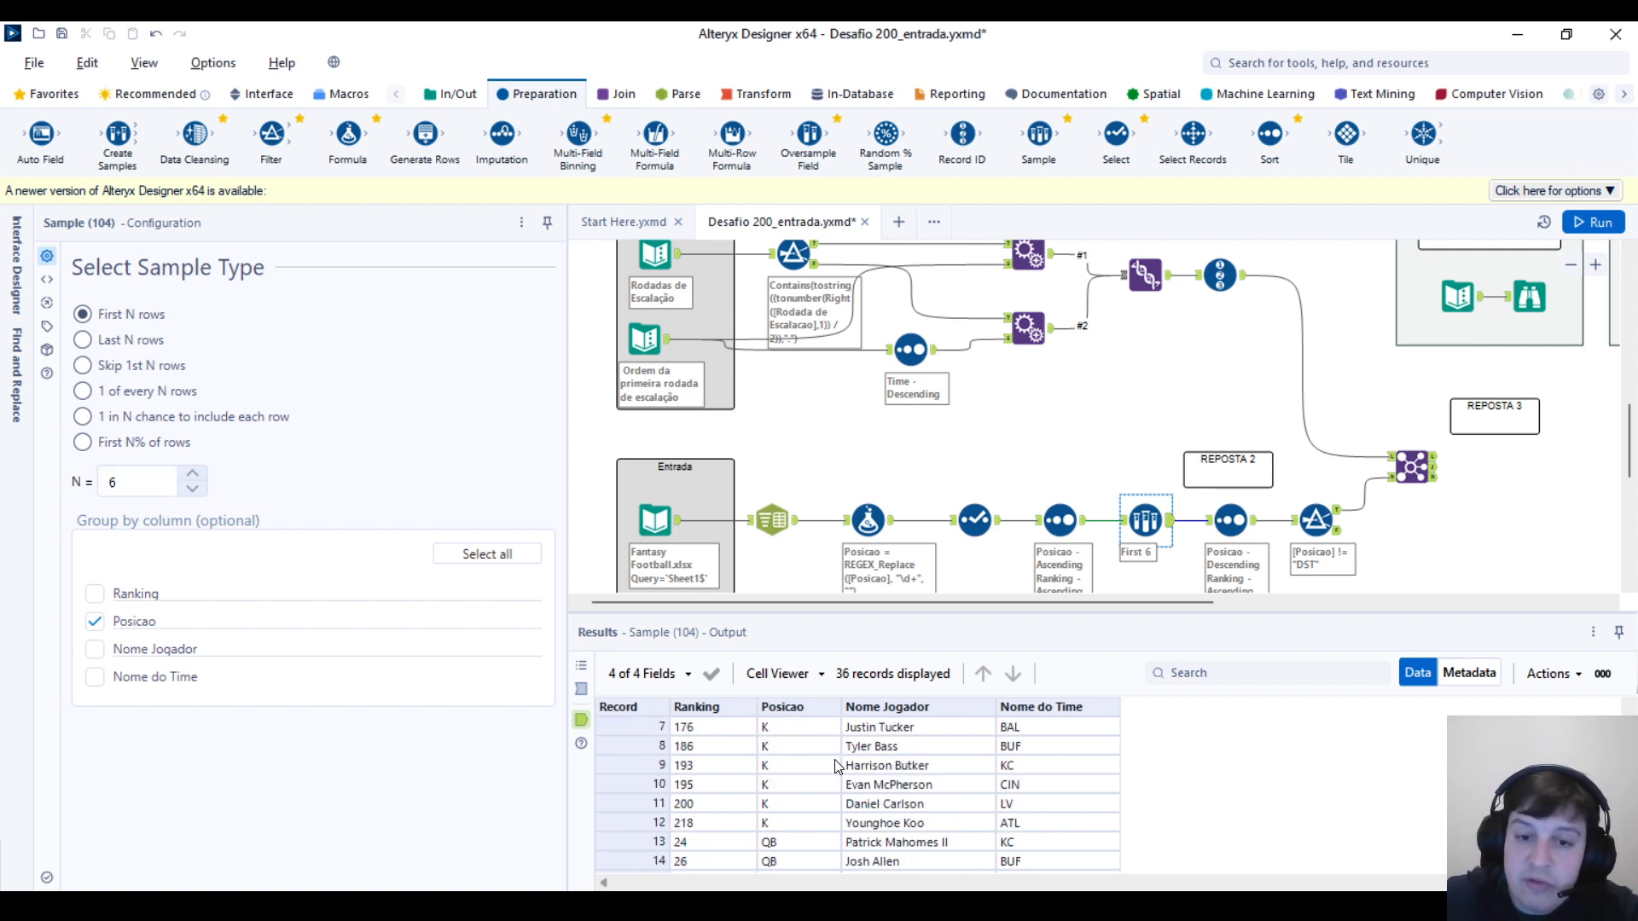
scroll(836, 774, up, 2)
scroll(836, 774, down, 1)
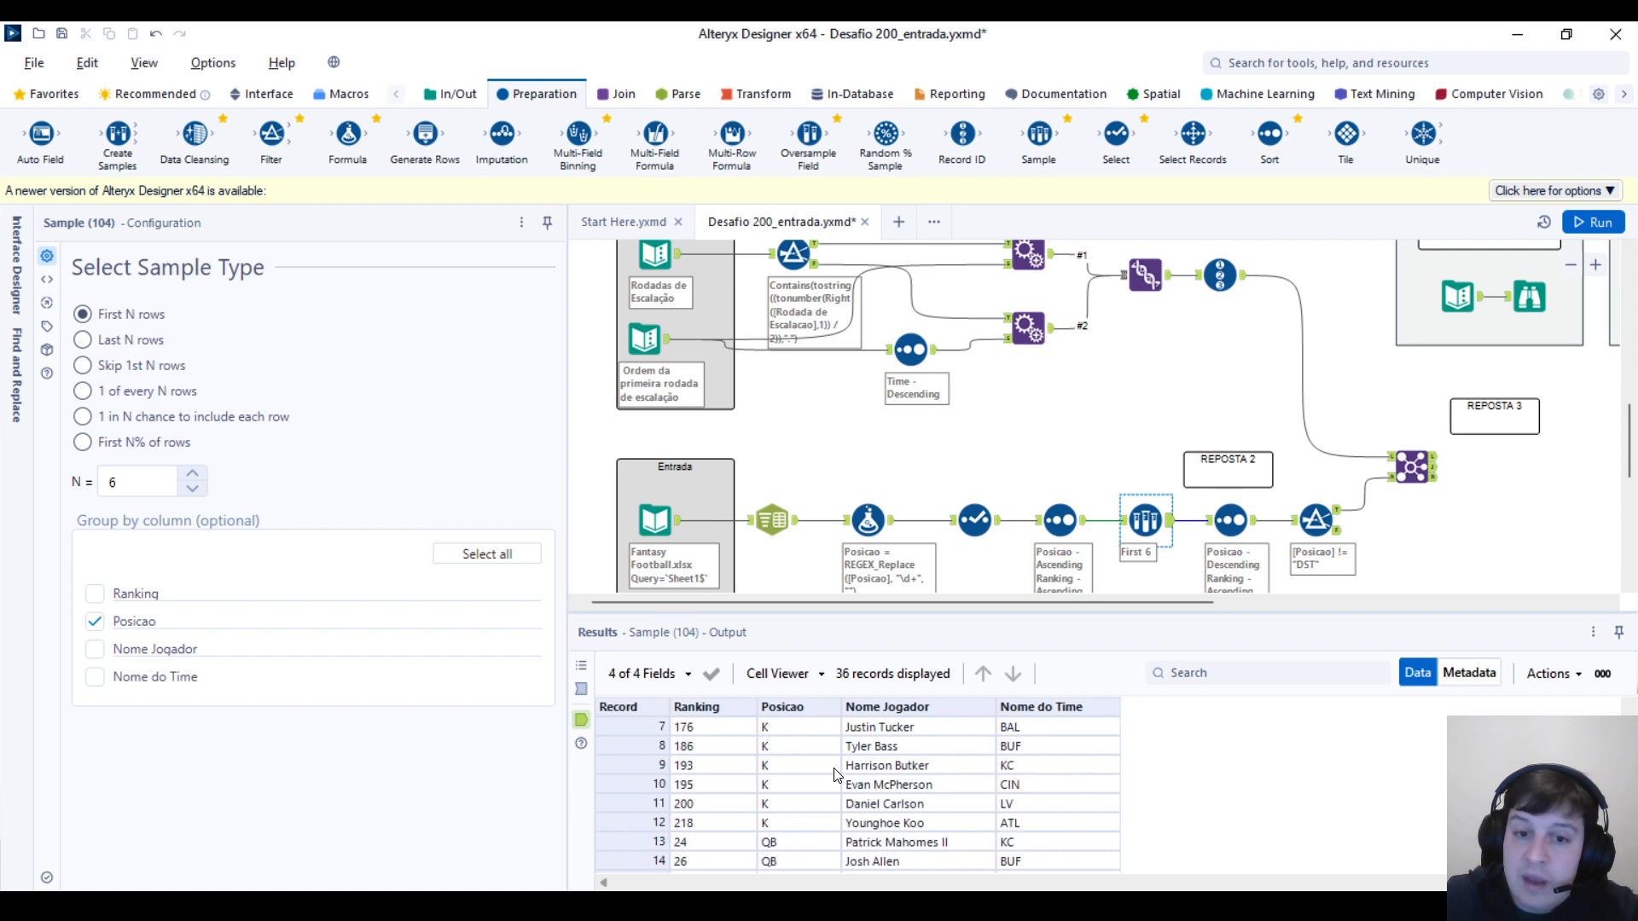
scroll(843, 755, up, 1)
scroll(843, 755, up, 1)
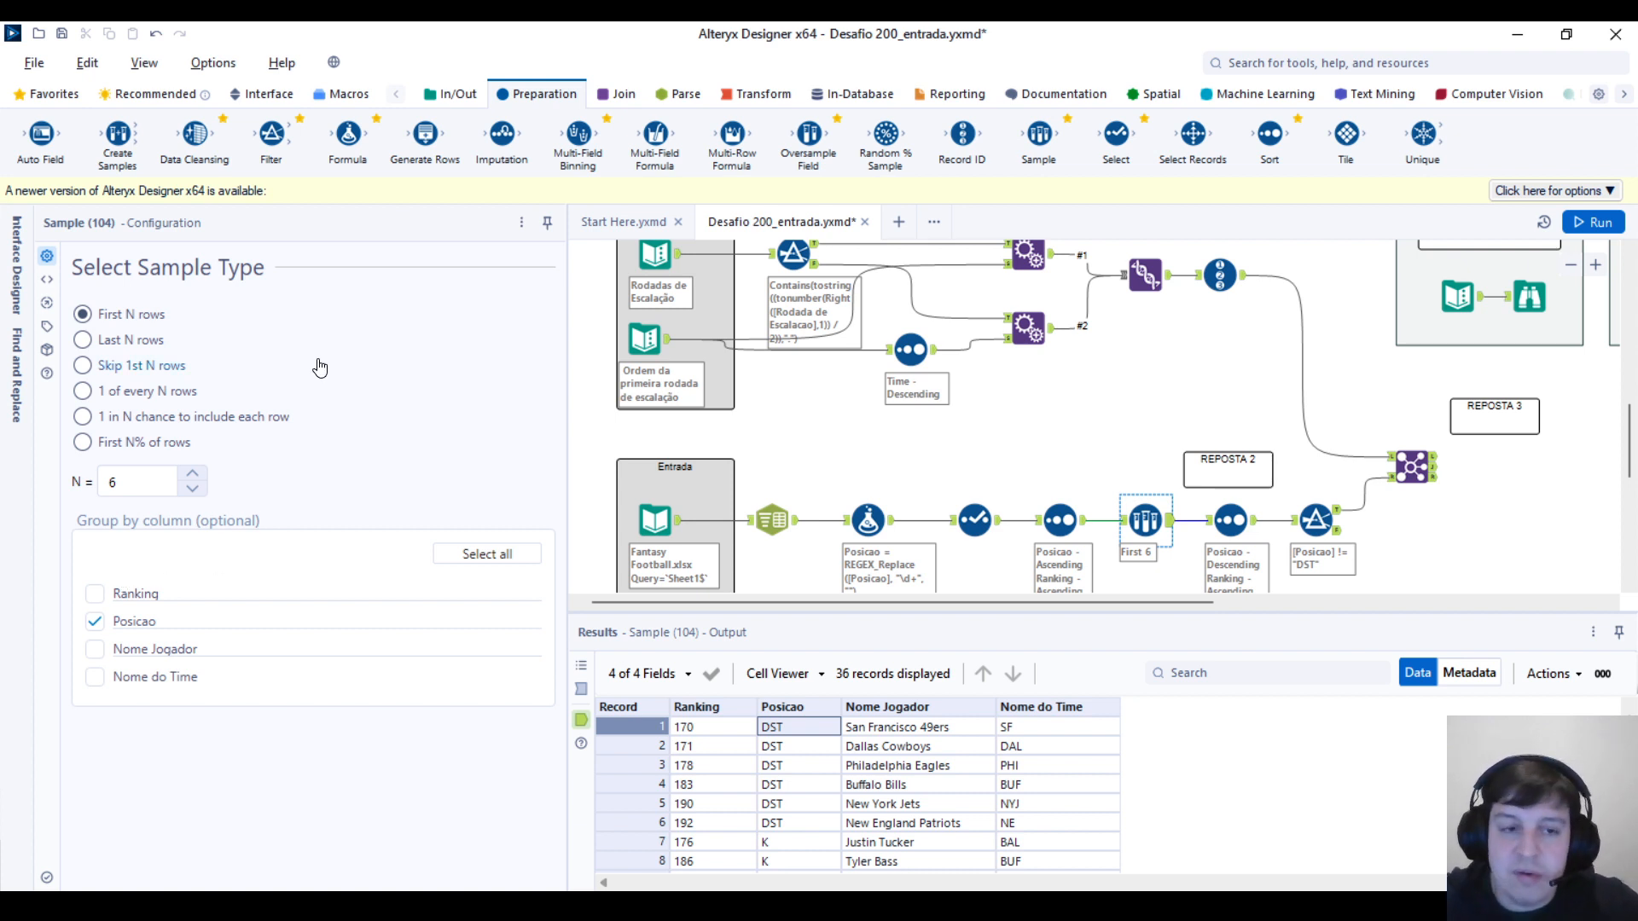
Step: Inspect the second Sort tool in REPOSTA 2, ordered by Posicao descending and Ranking ascending, and its output
click(1228, 517)
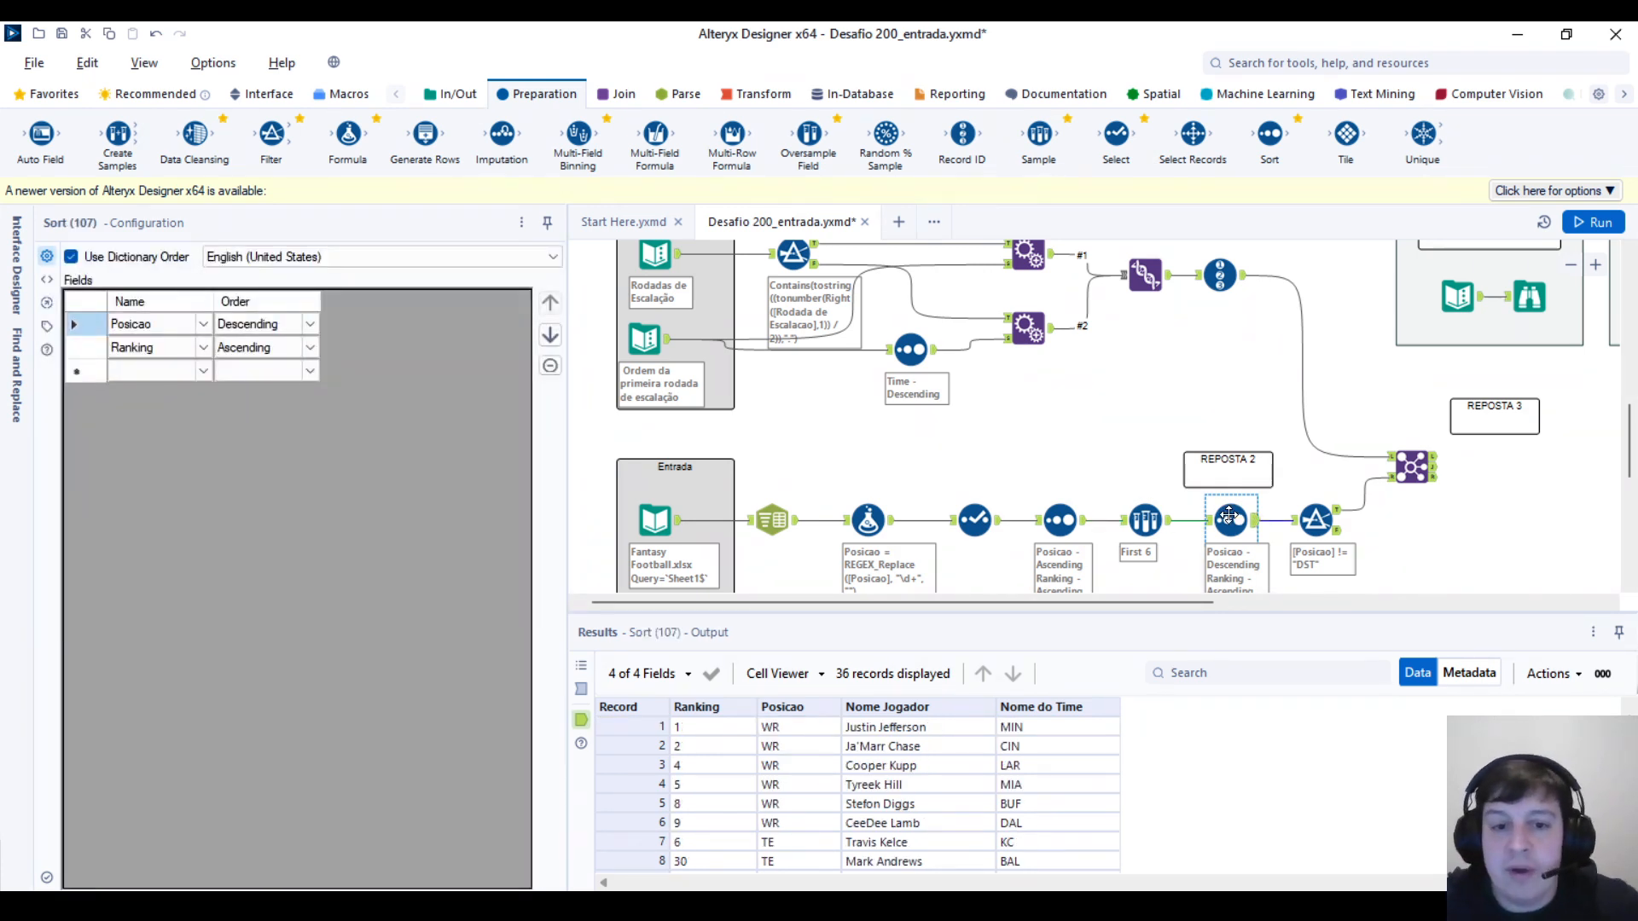
click(209, 333)
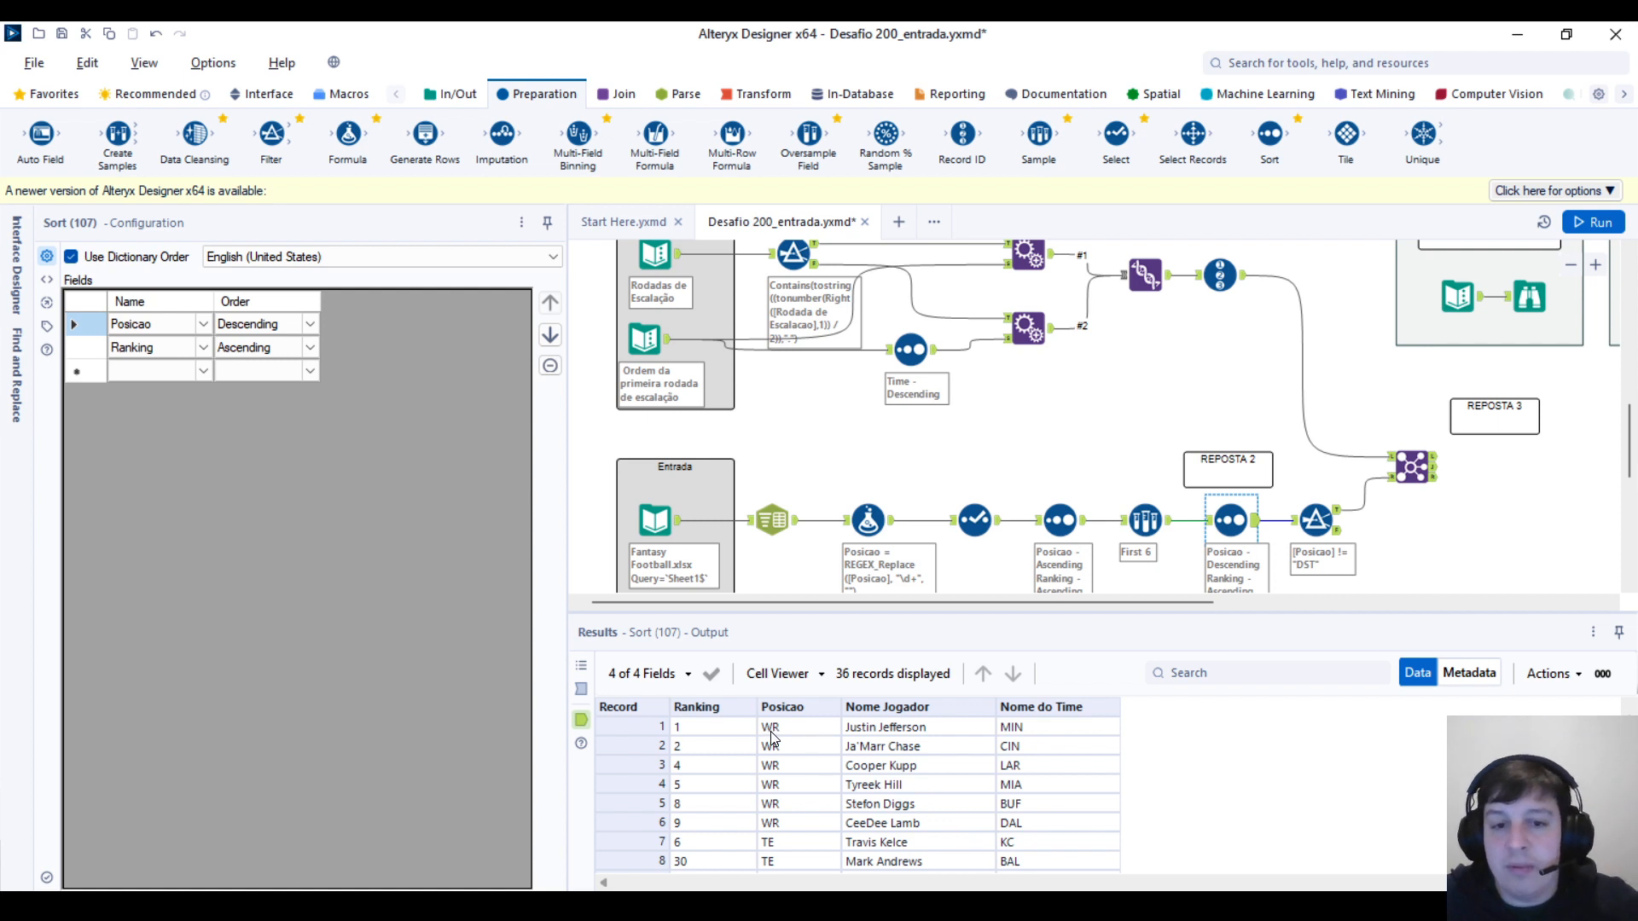
Step: Review the WR rankings in the second Sort's output, and inspect the Filter that excludes DST together with its True output
click(721, 734)
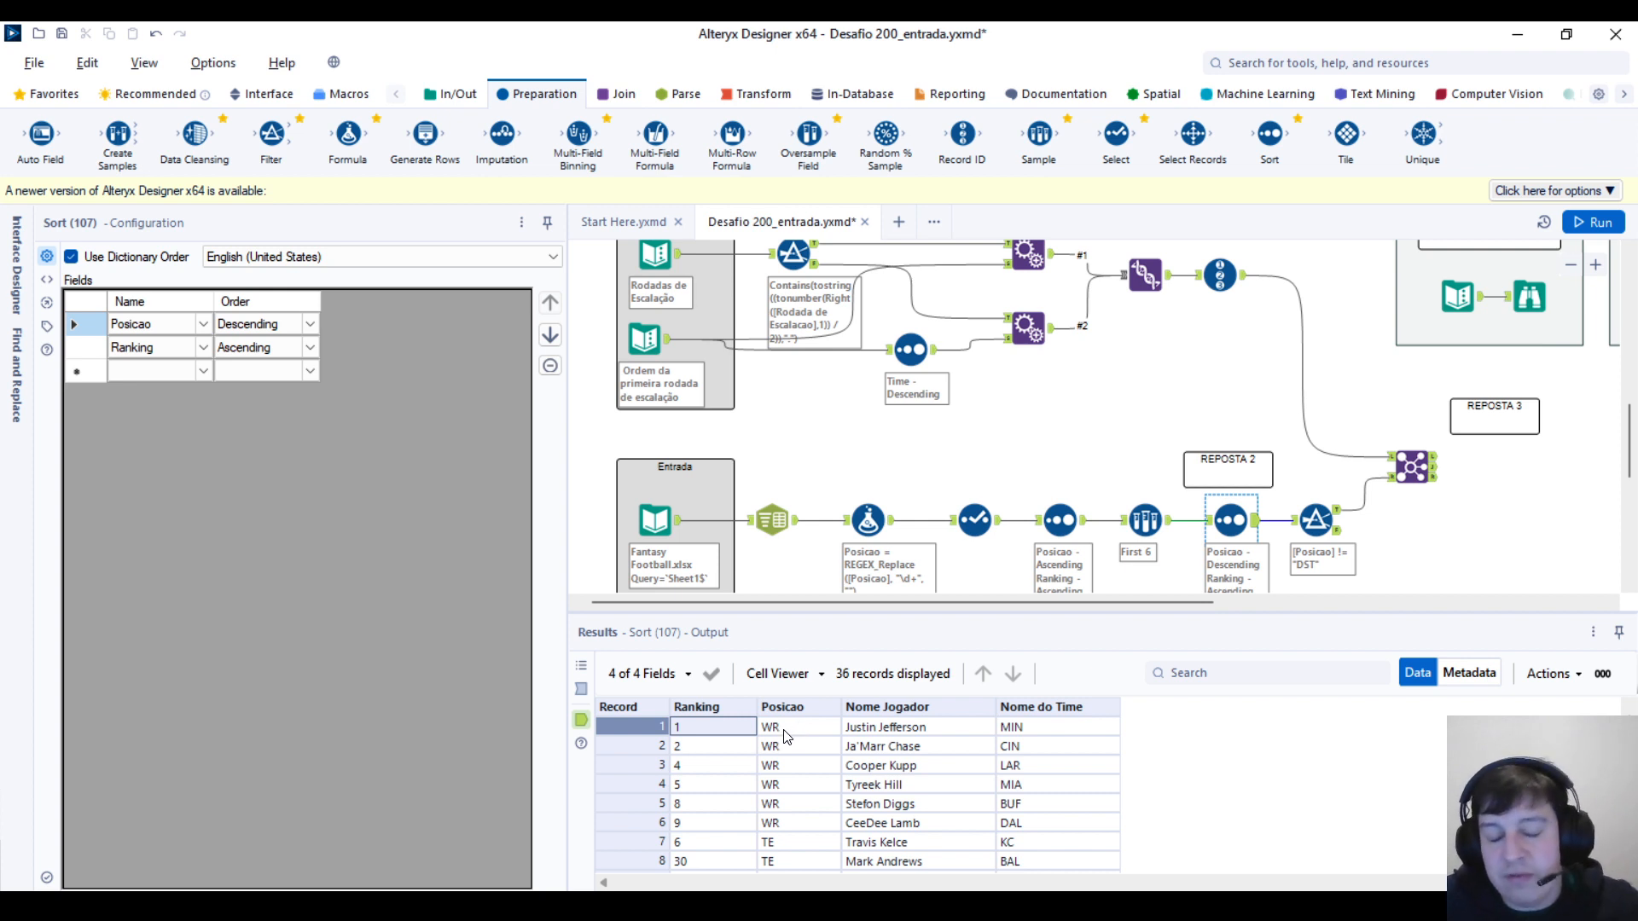
click(695, 826)
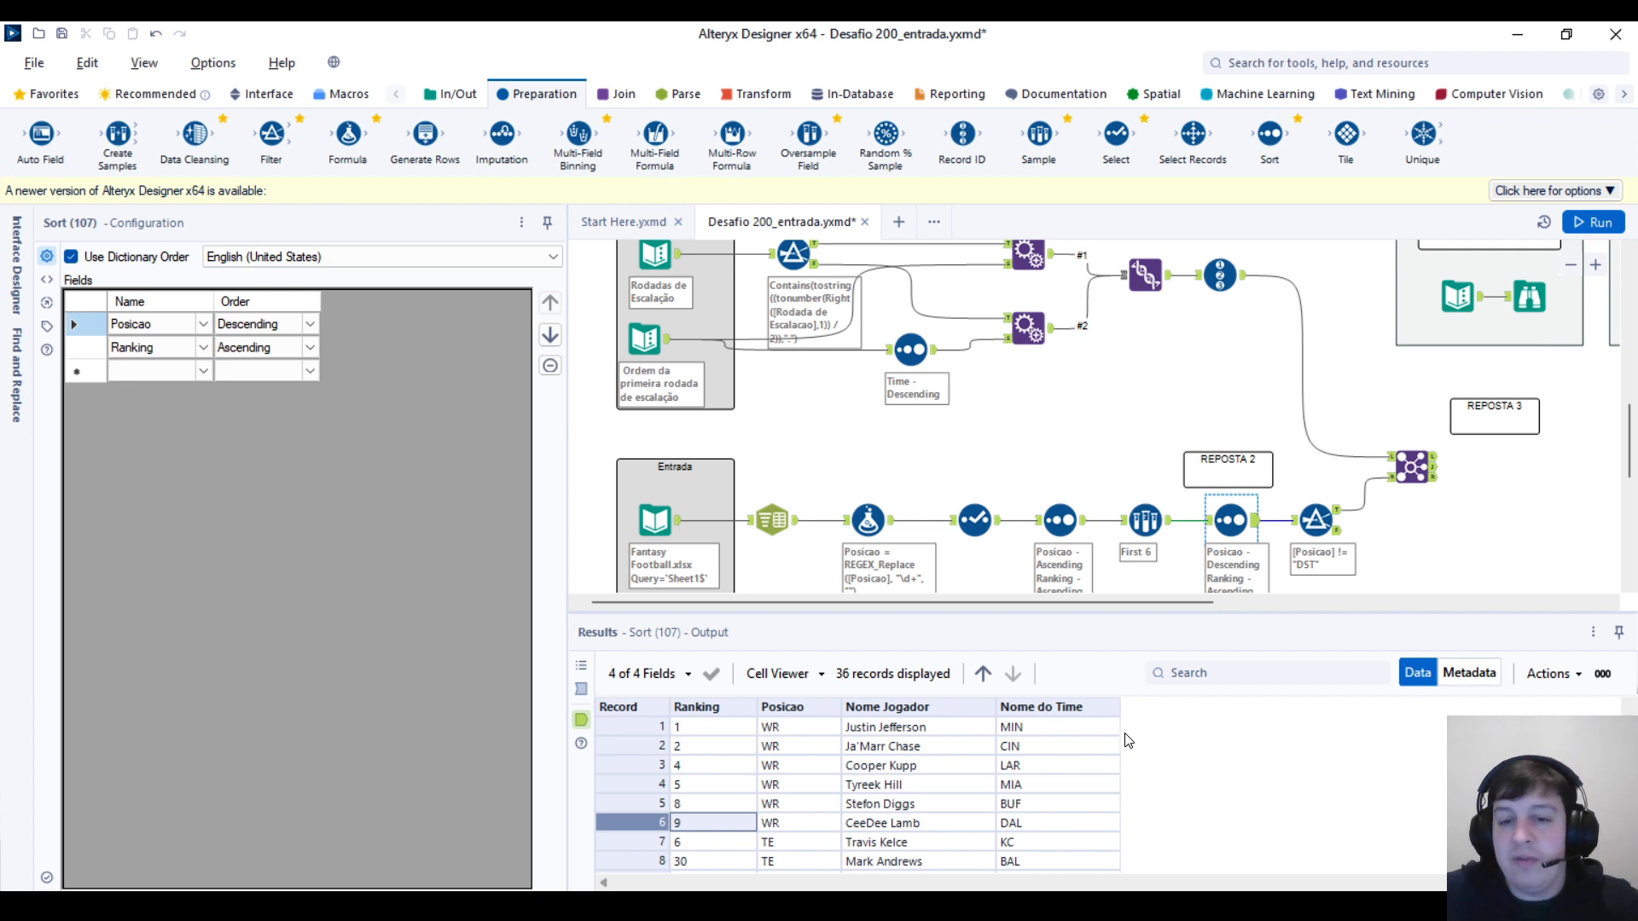
click(1313, 518)
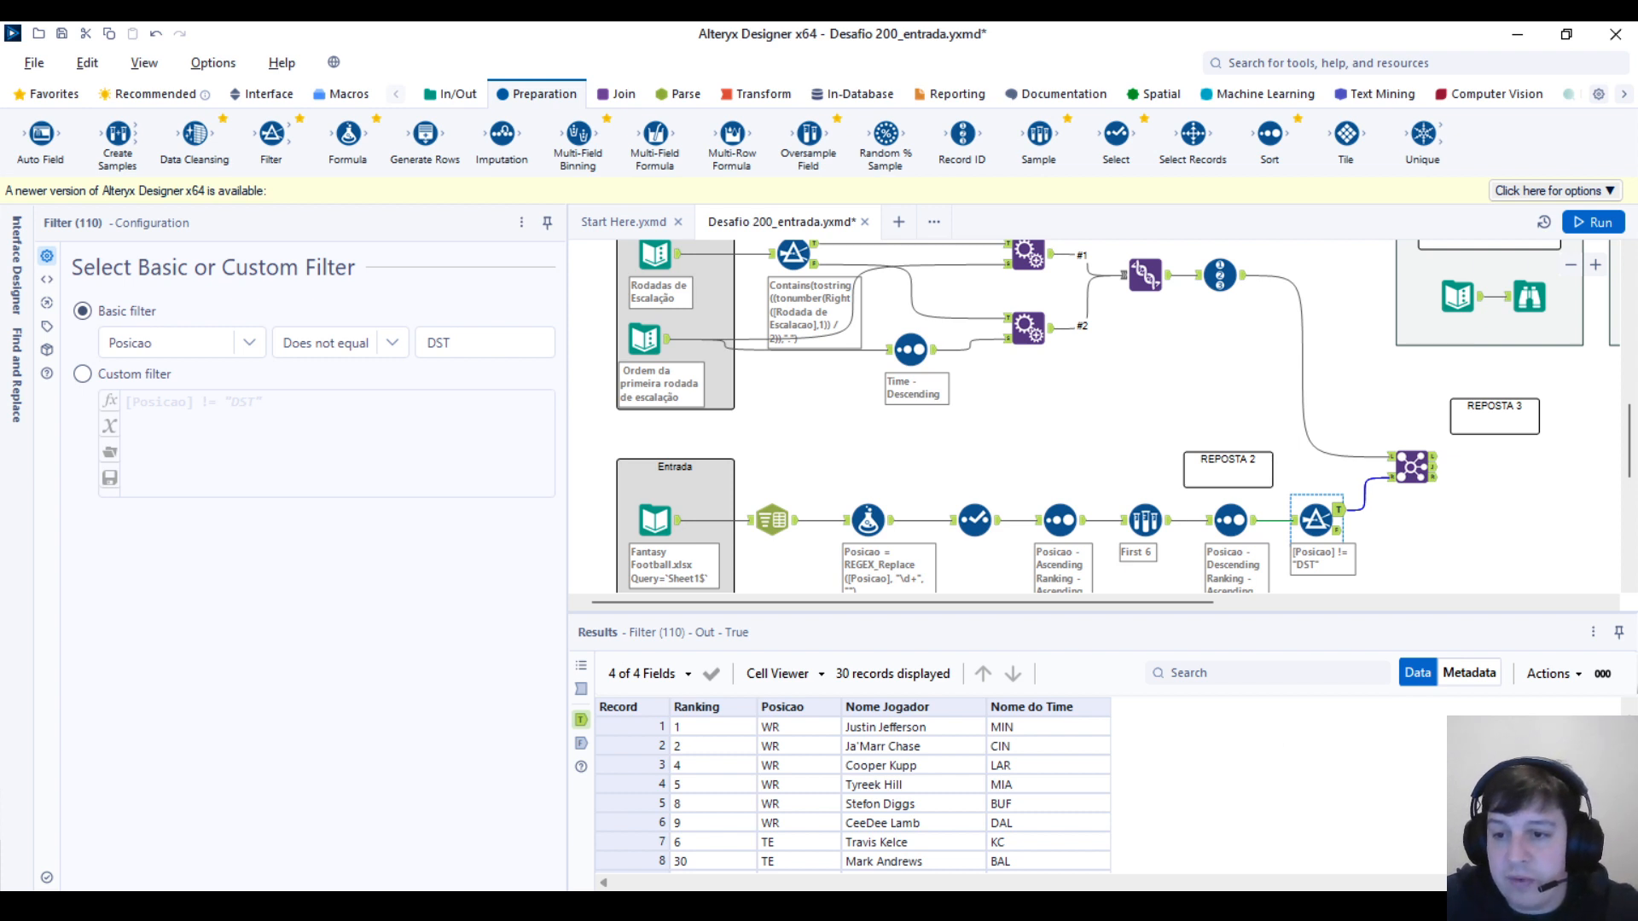
scroll(853, 793, down, 7)
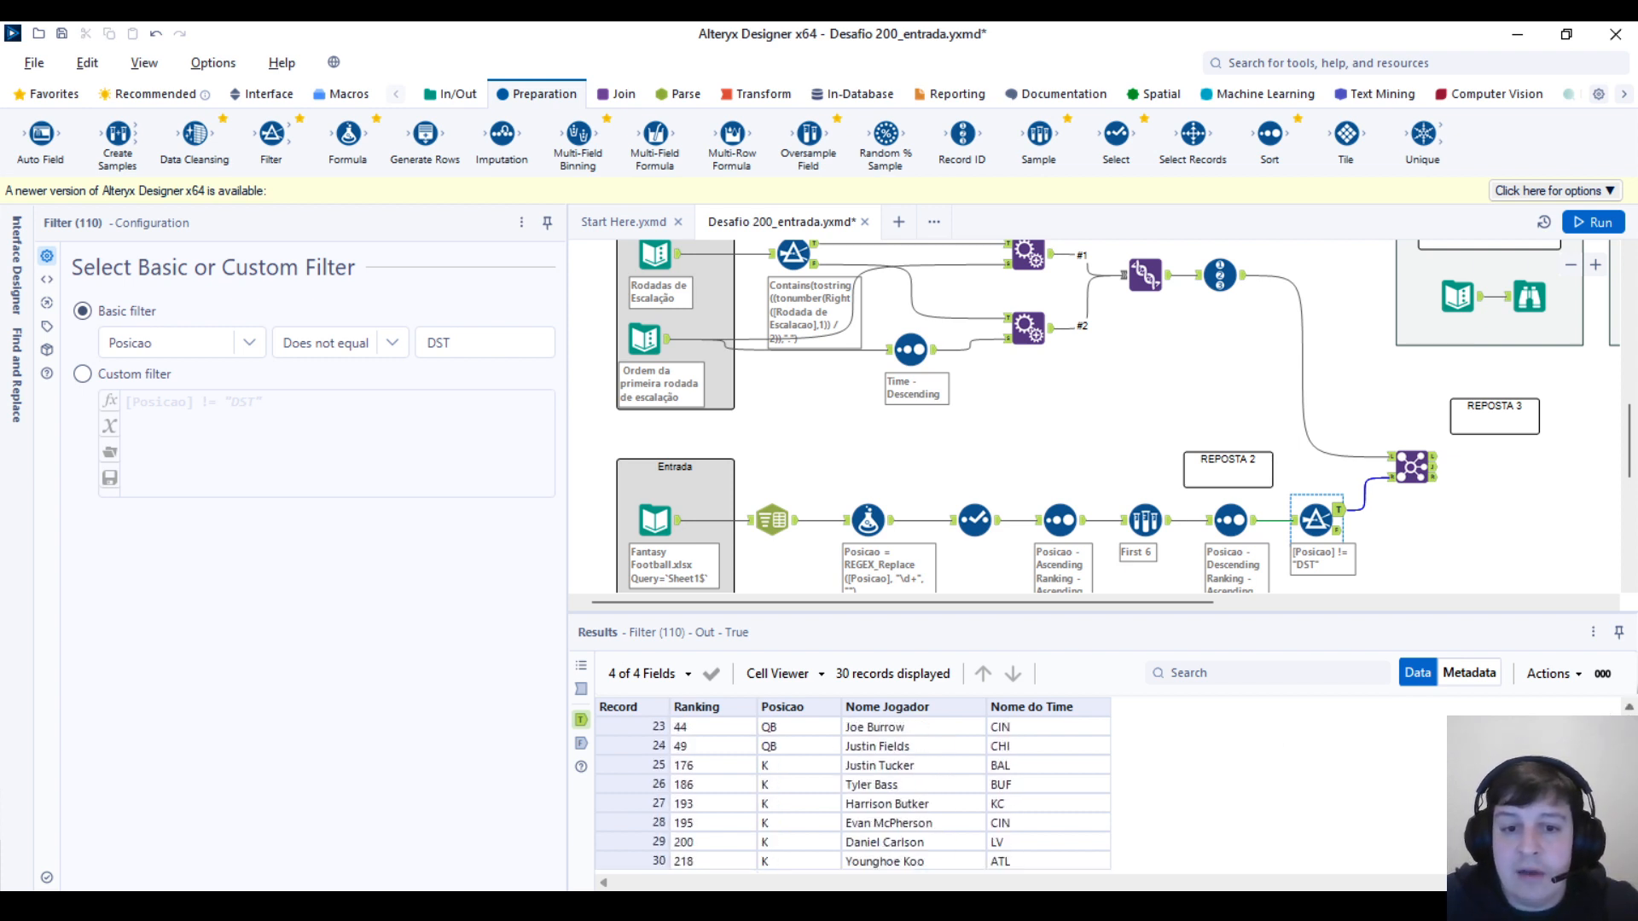
scroll(853, 794, up, 7)
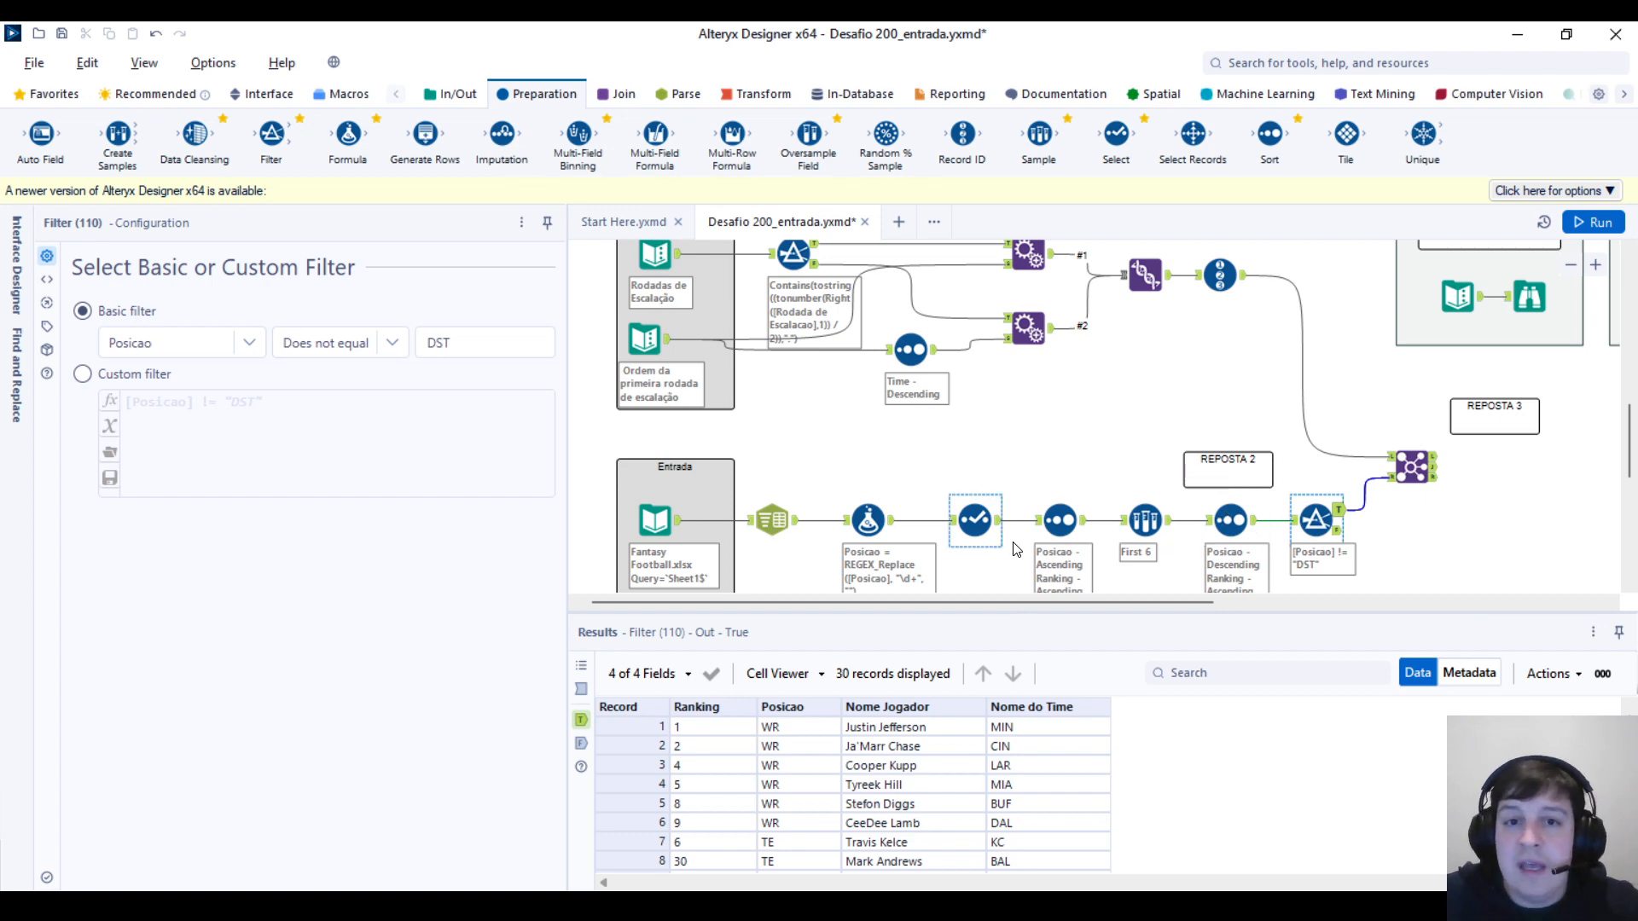
Step: Reread the challenge instructions on the draft order and the observation about choosing the same position each round
click(1076, 459)
scroll(810, 383, up, 5)
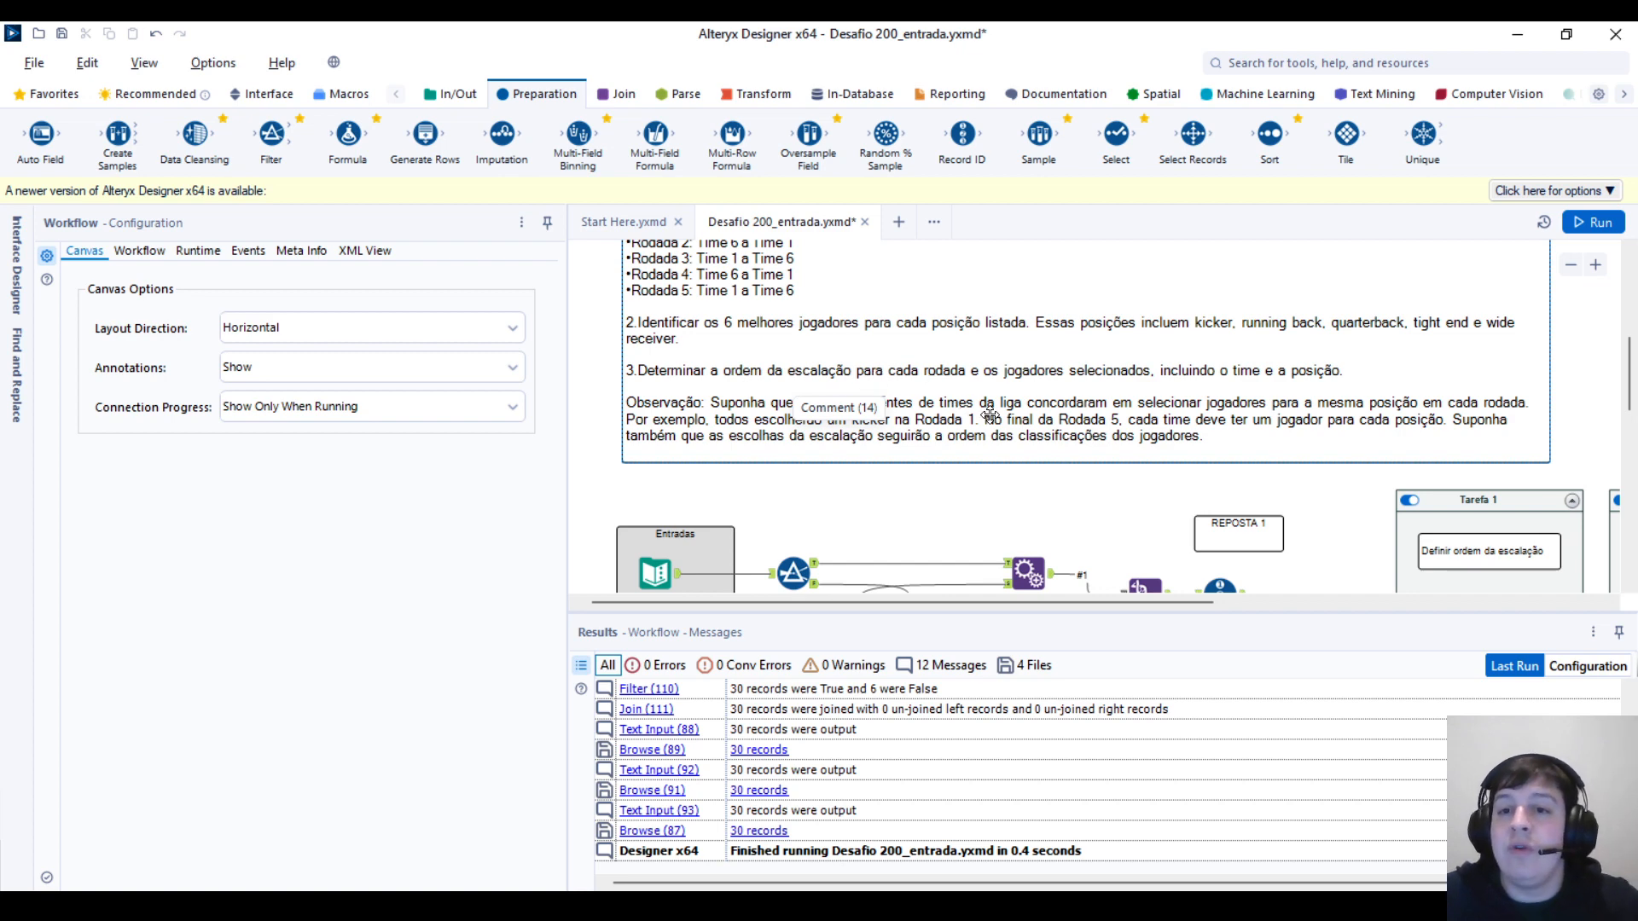
scroll(1015, 418, down, 4)
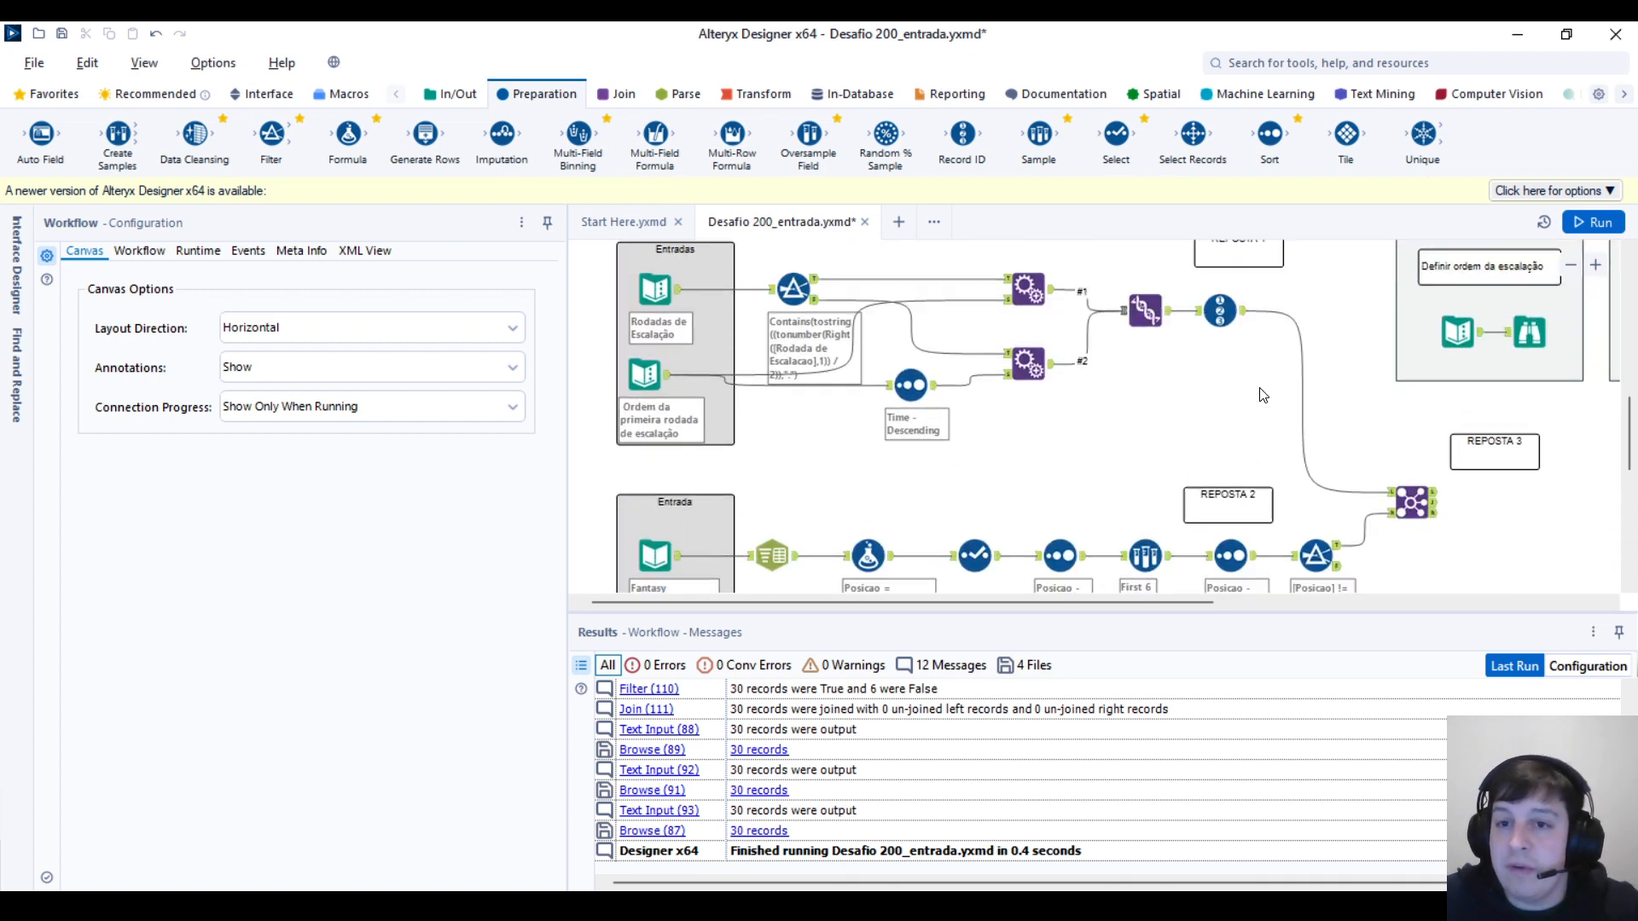
Step: Compare the Time order of Rodada 1 in the Record ID output with the WR rankings in the Filter's True output
click(1221, 311)
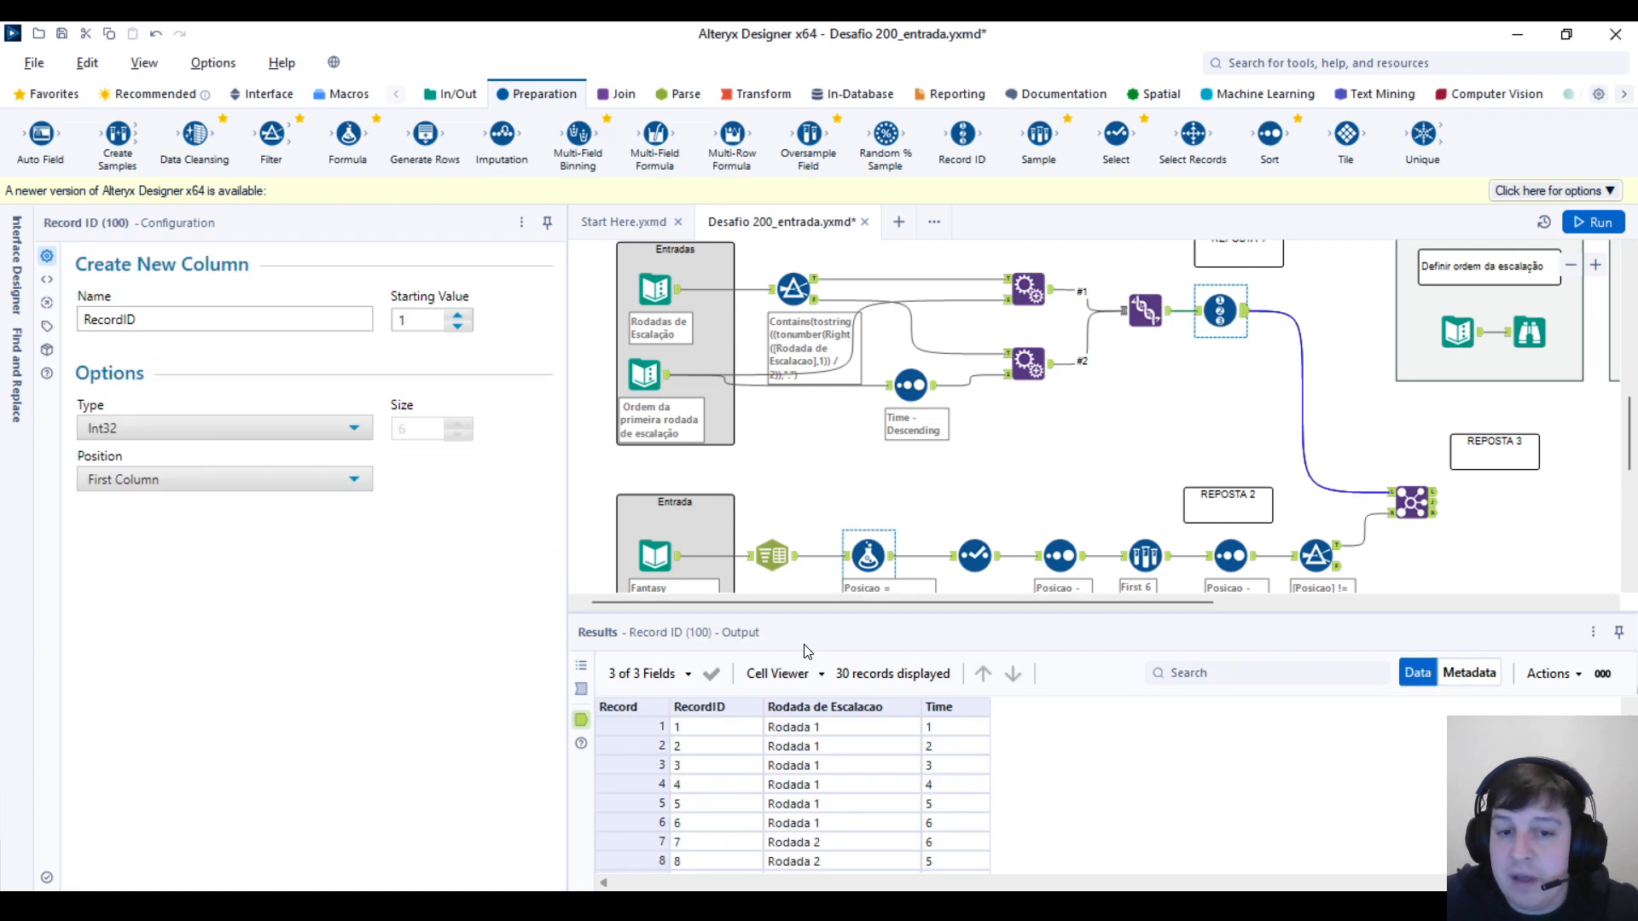
click(746, 729)
drag(939, 727, 965, 821)
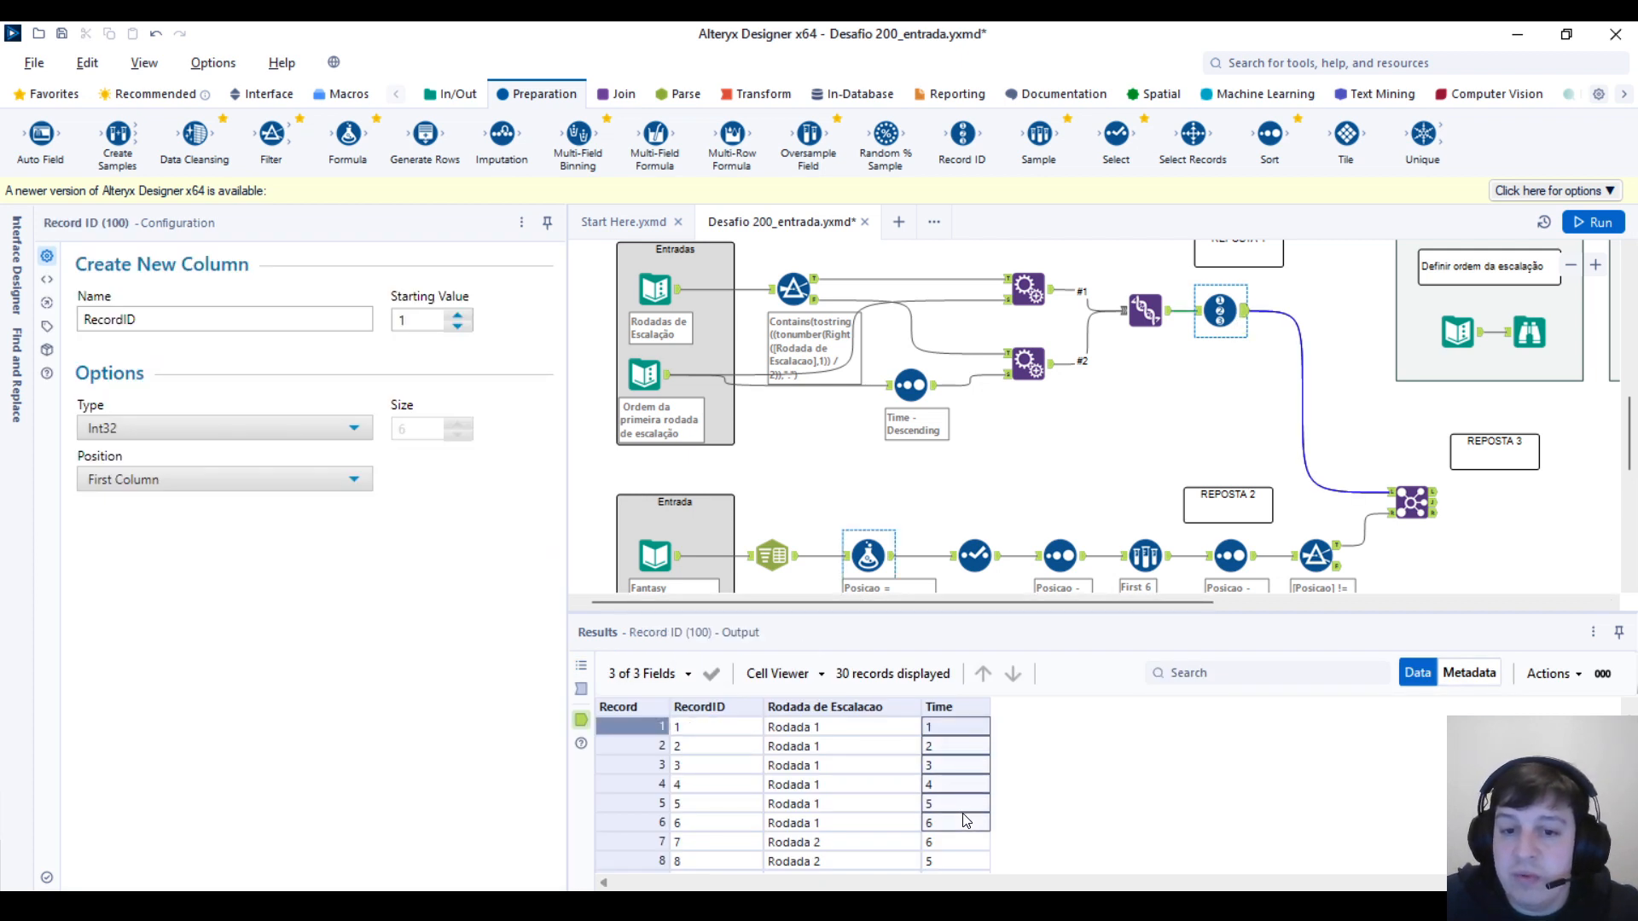
click(1331, 557)
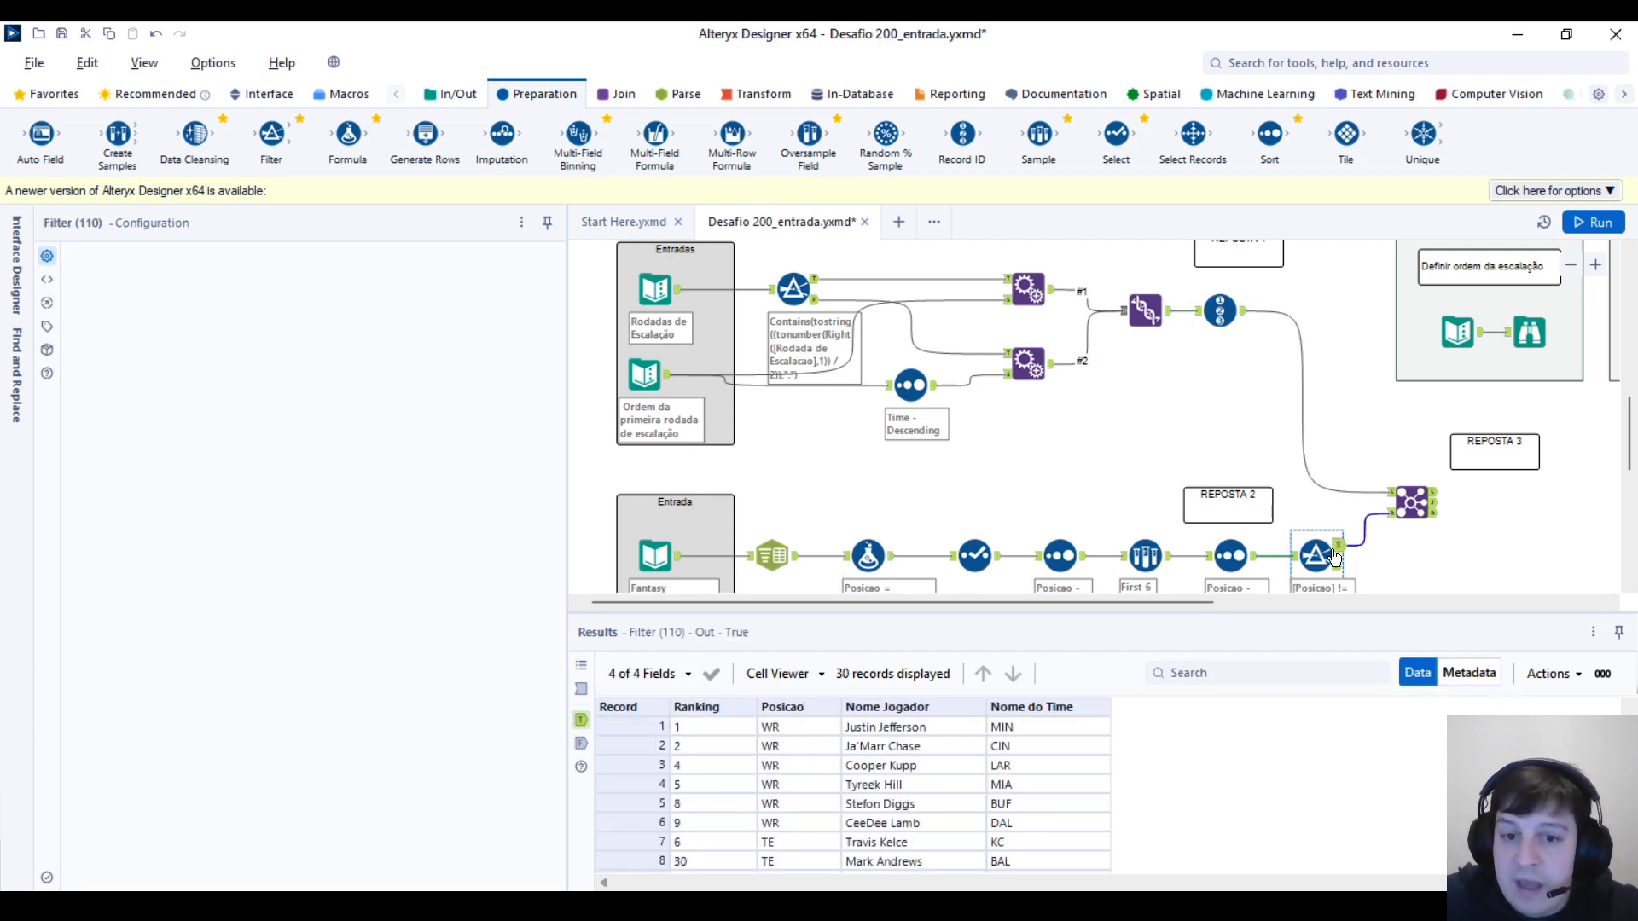
drag(732, 727, 729, 807)
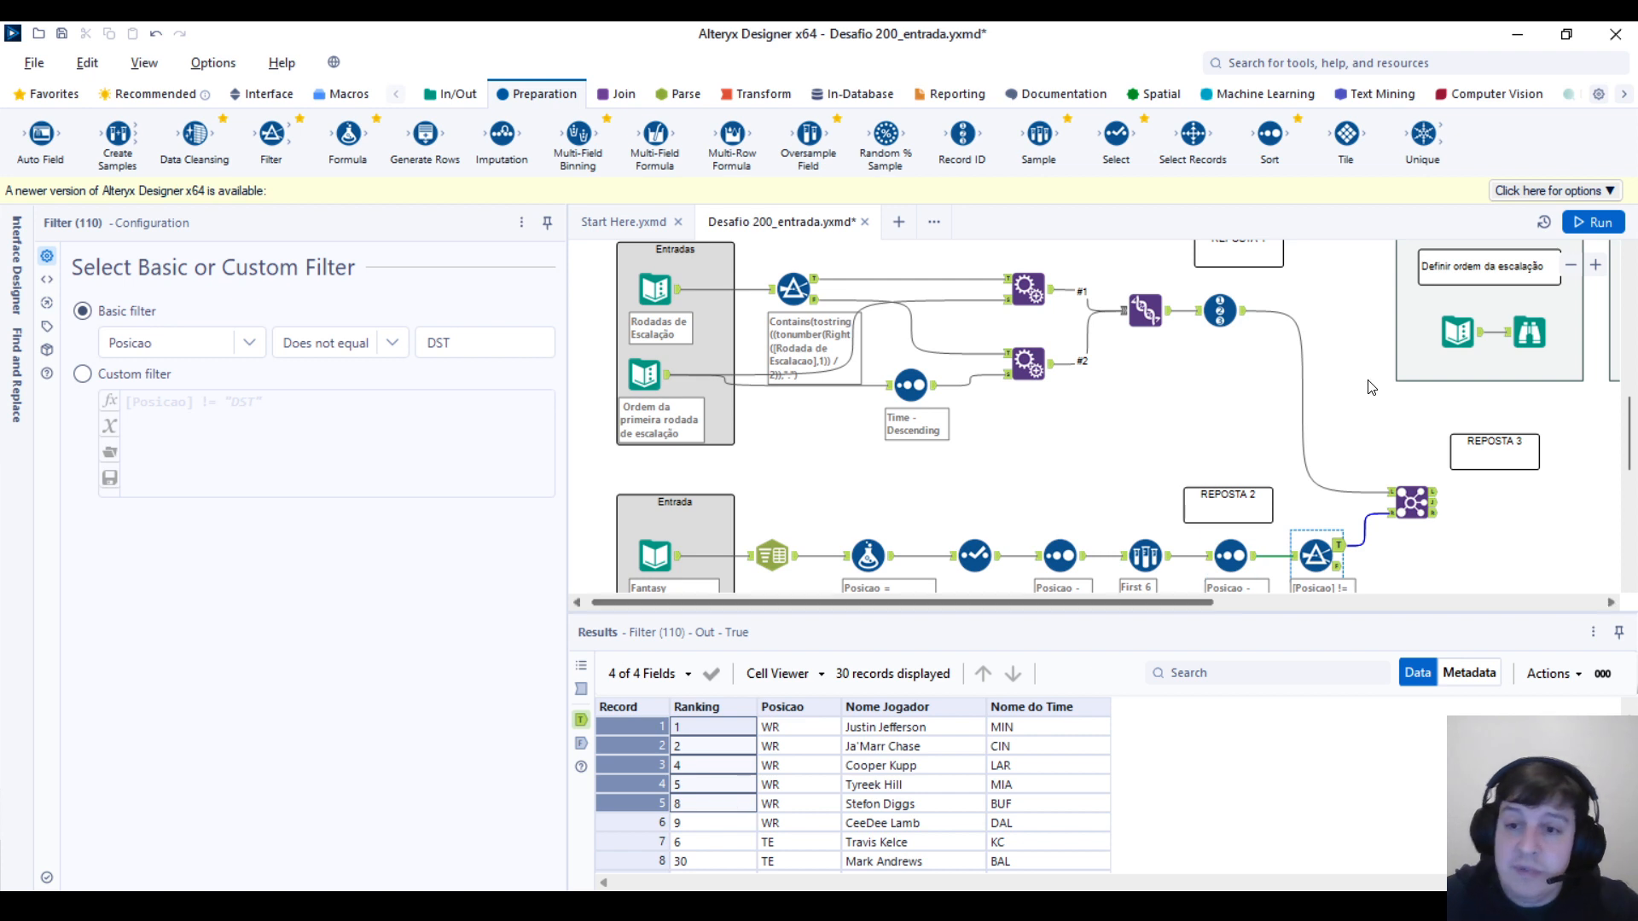
Step: Examine the Join tool under REPOSTA 3, and compare the record counts and order of its Filter and Record ID sources
click(1418, 502)
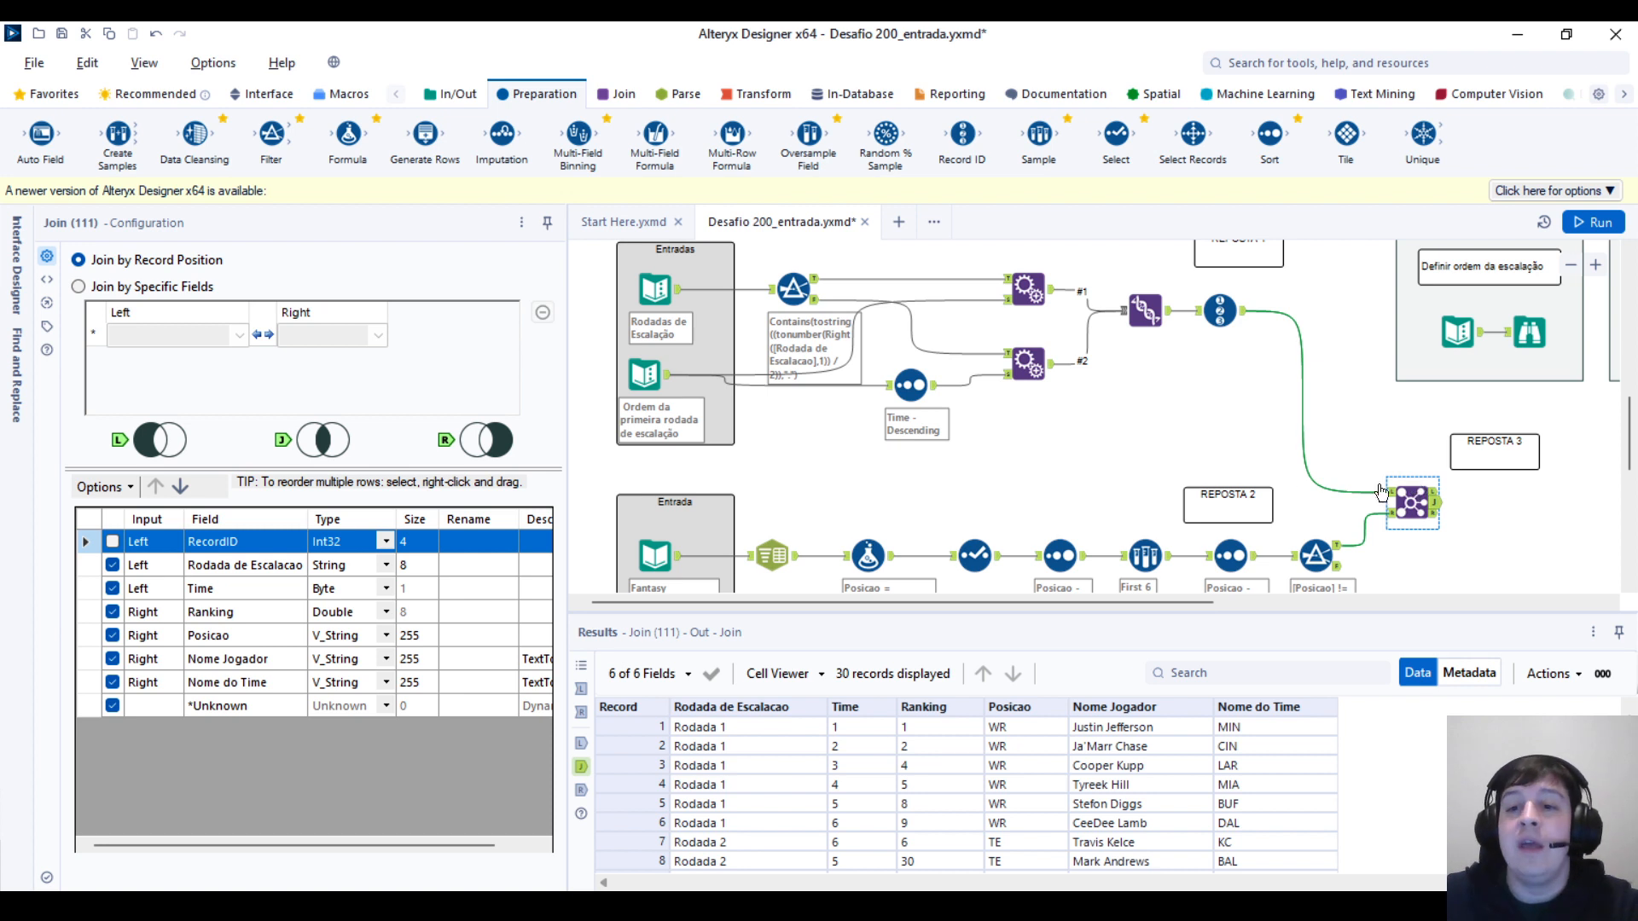
click(1315, 556)
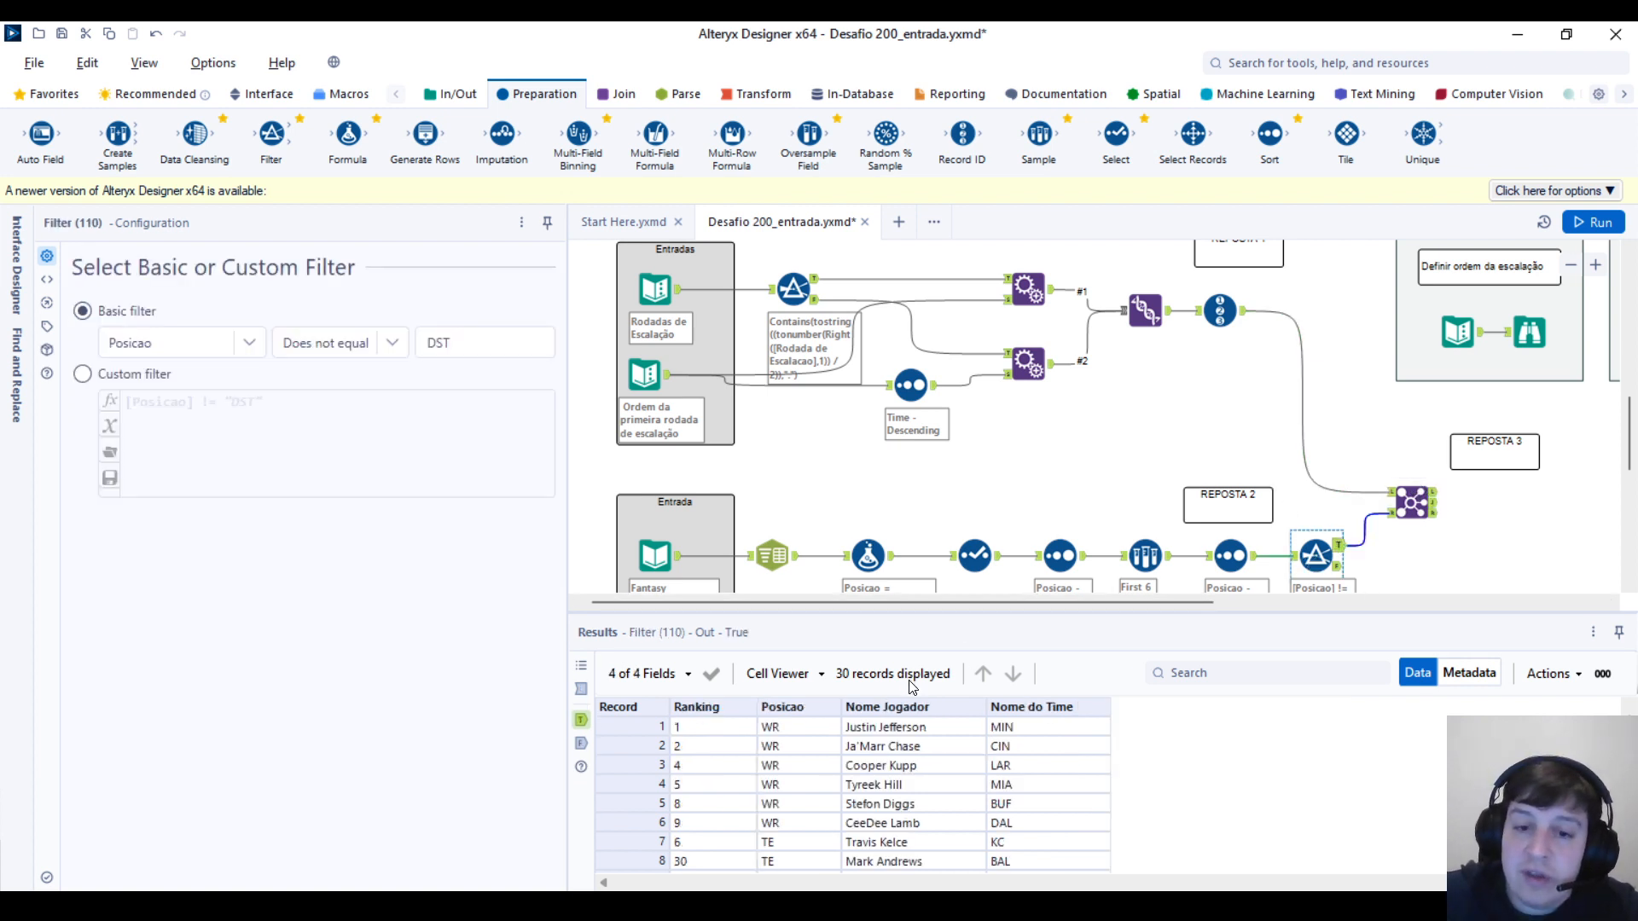
click(1218, 312)
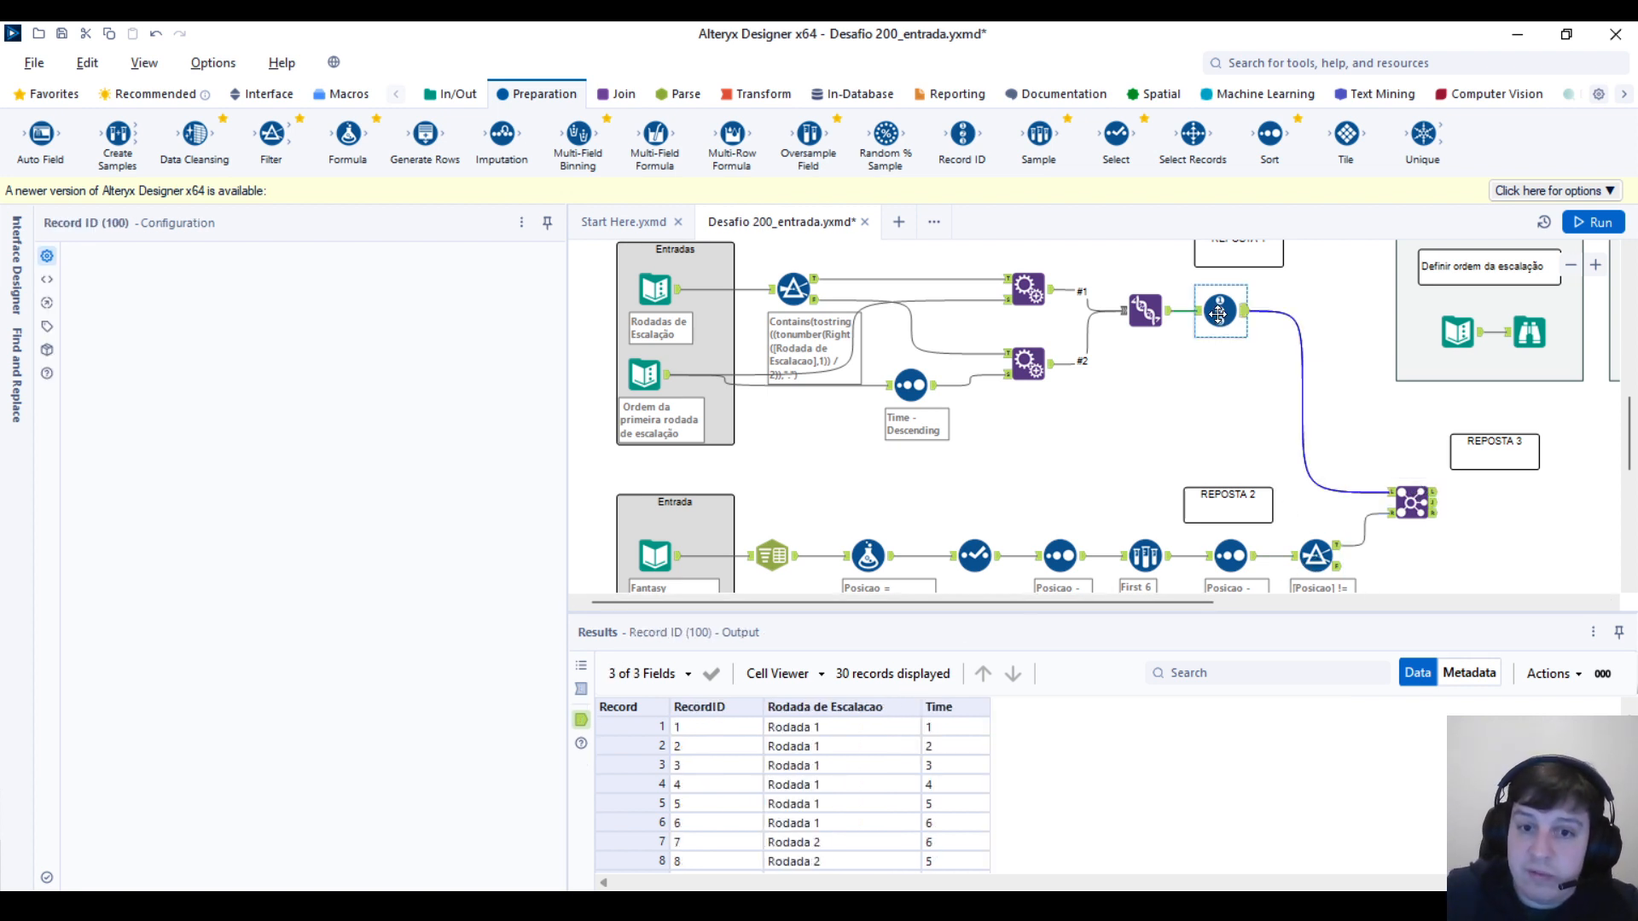
click(1335, 559)
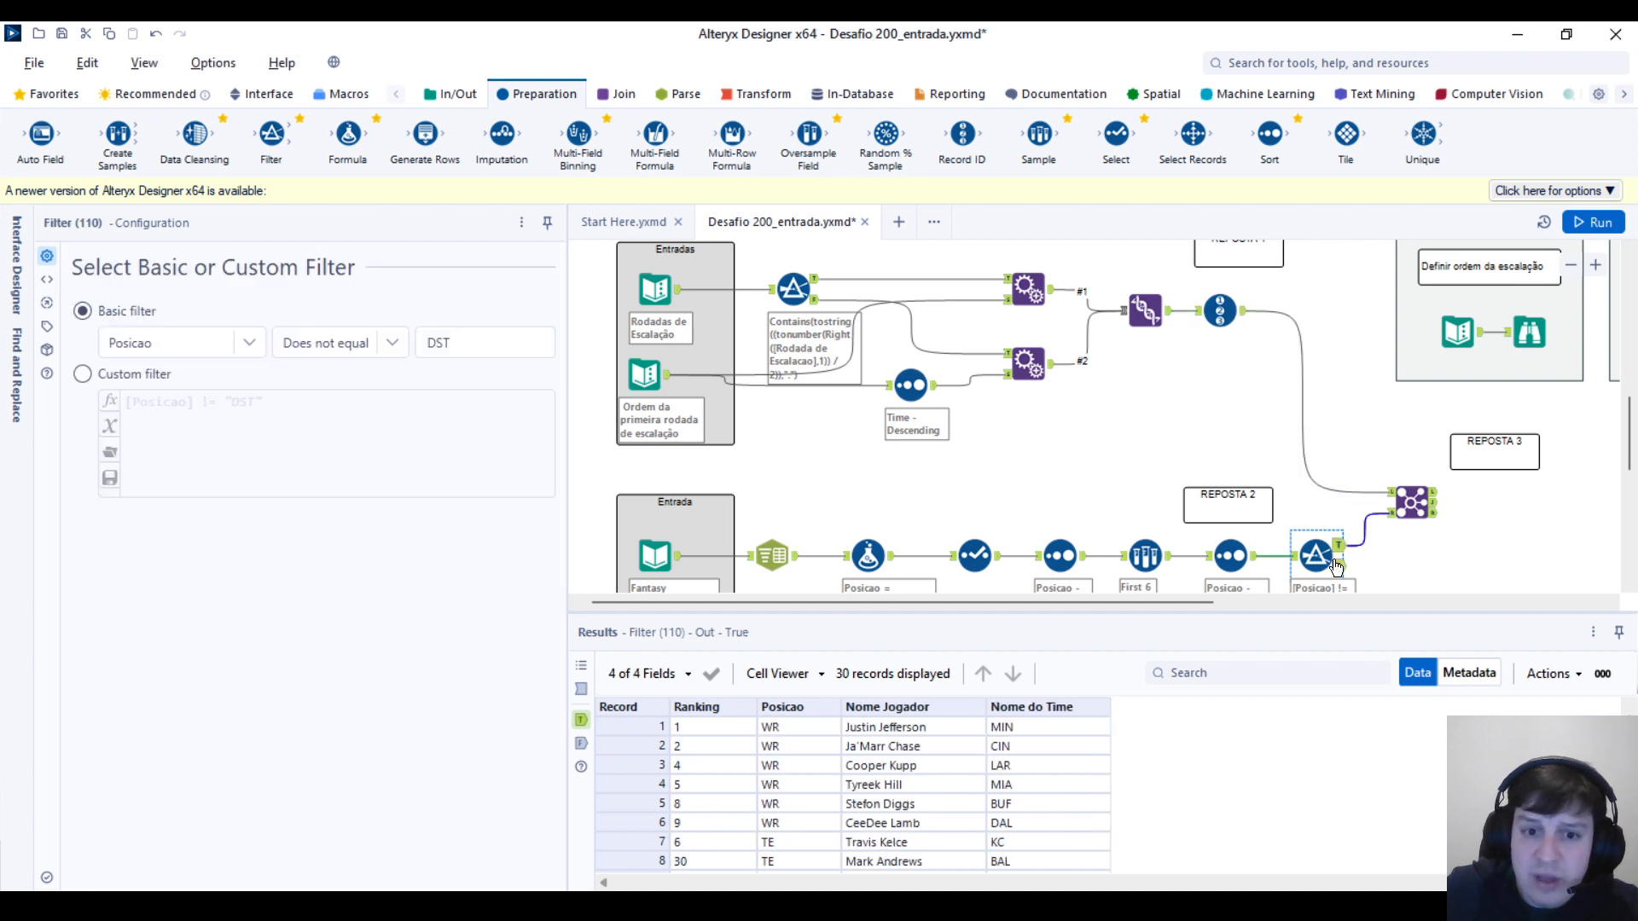
click(1225, 306)
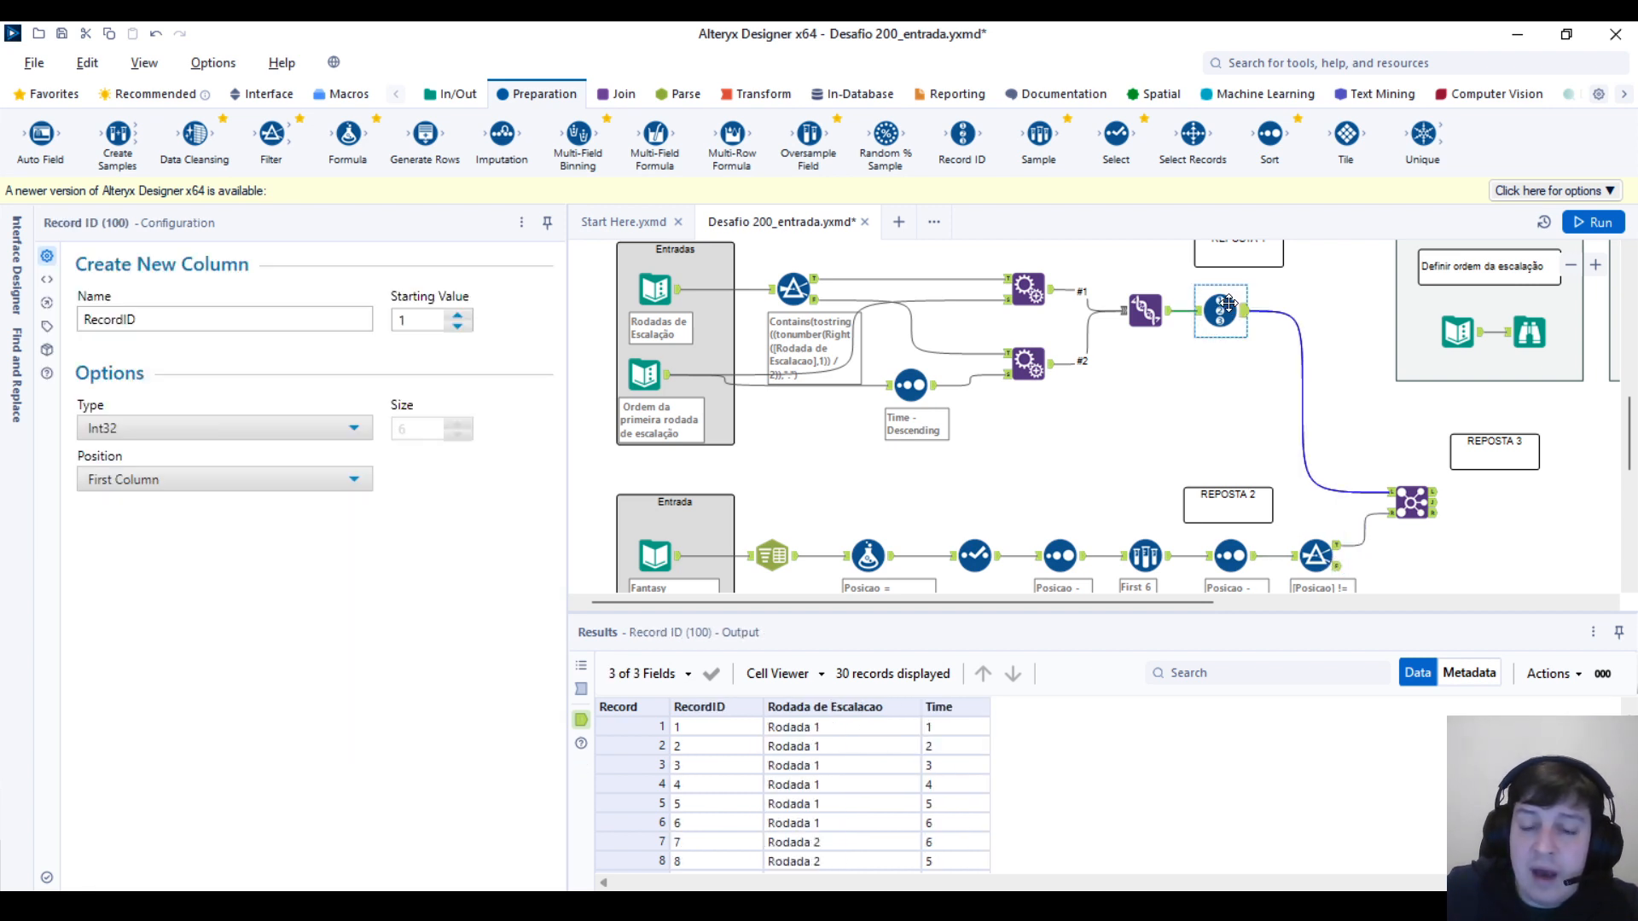
click(1314, 555)
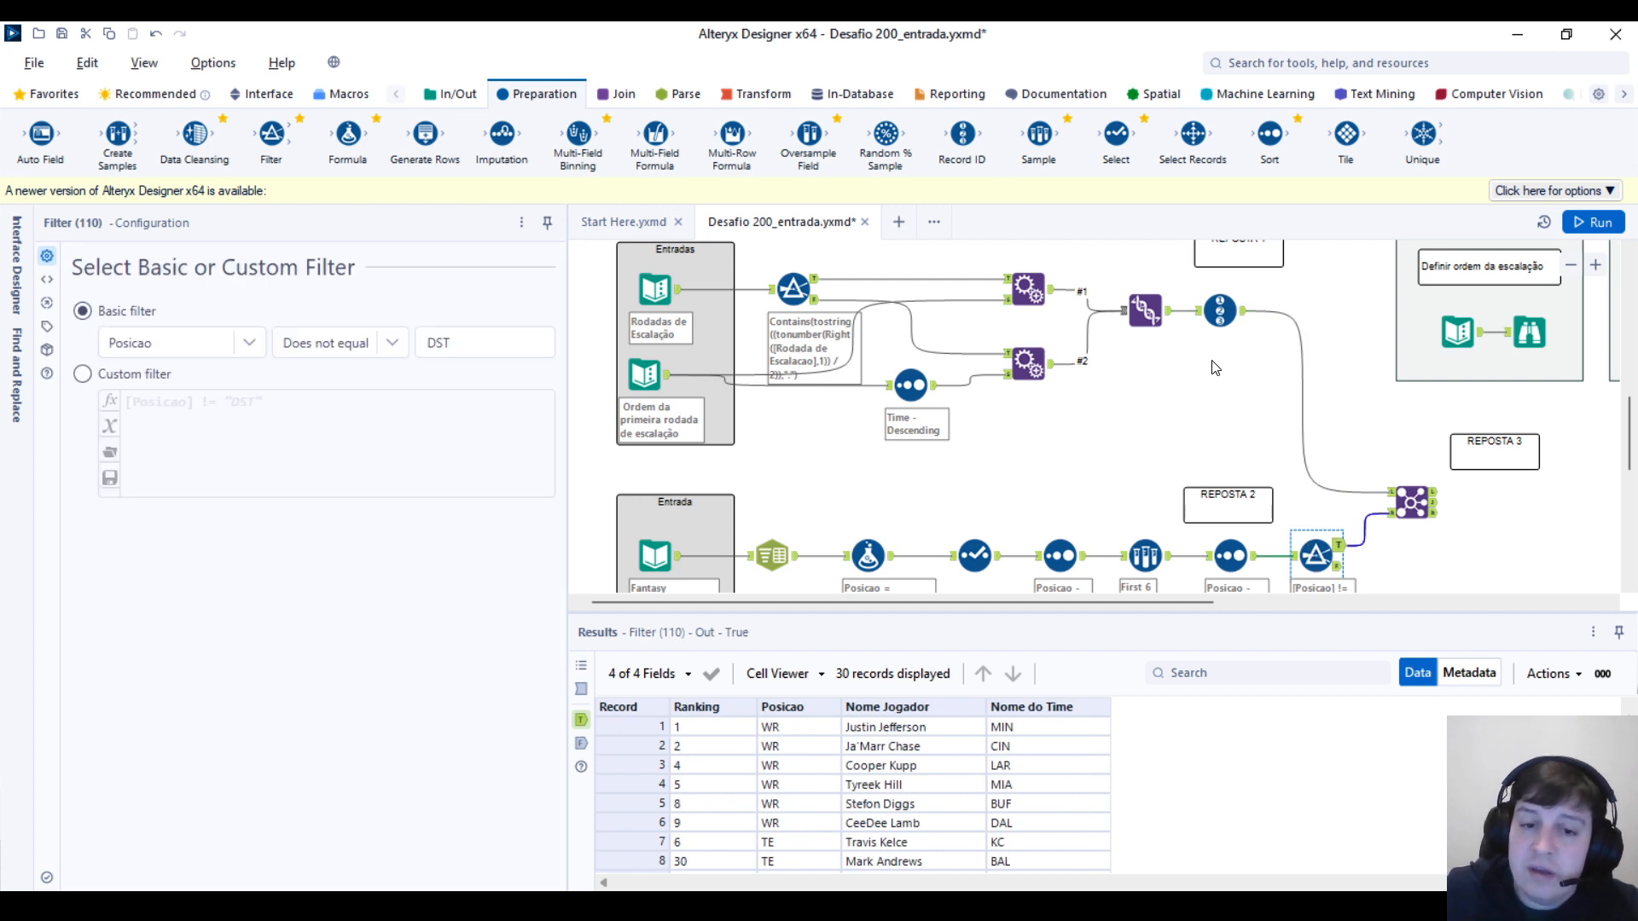
click(1220, 310)
click(1319, 563)
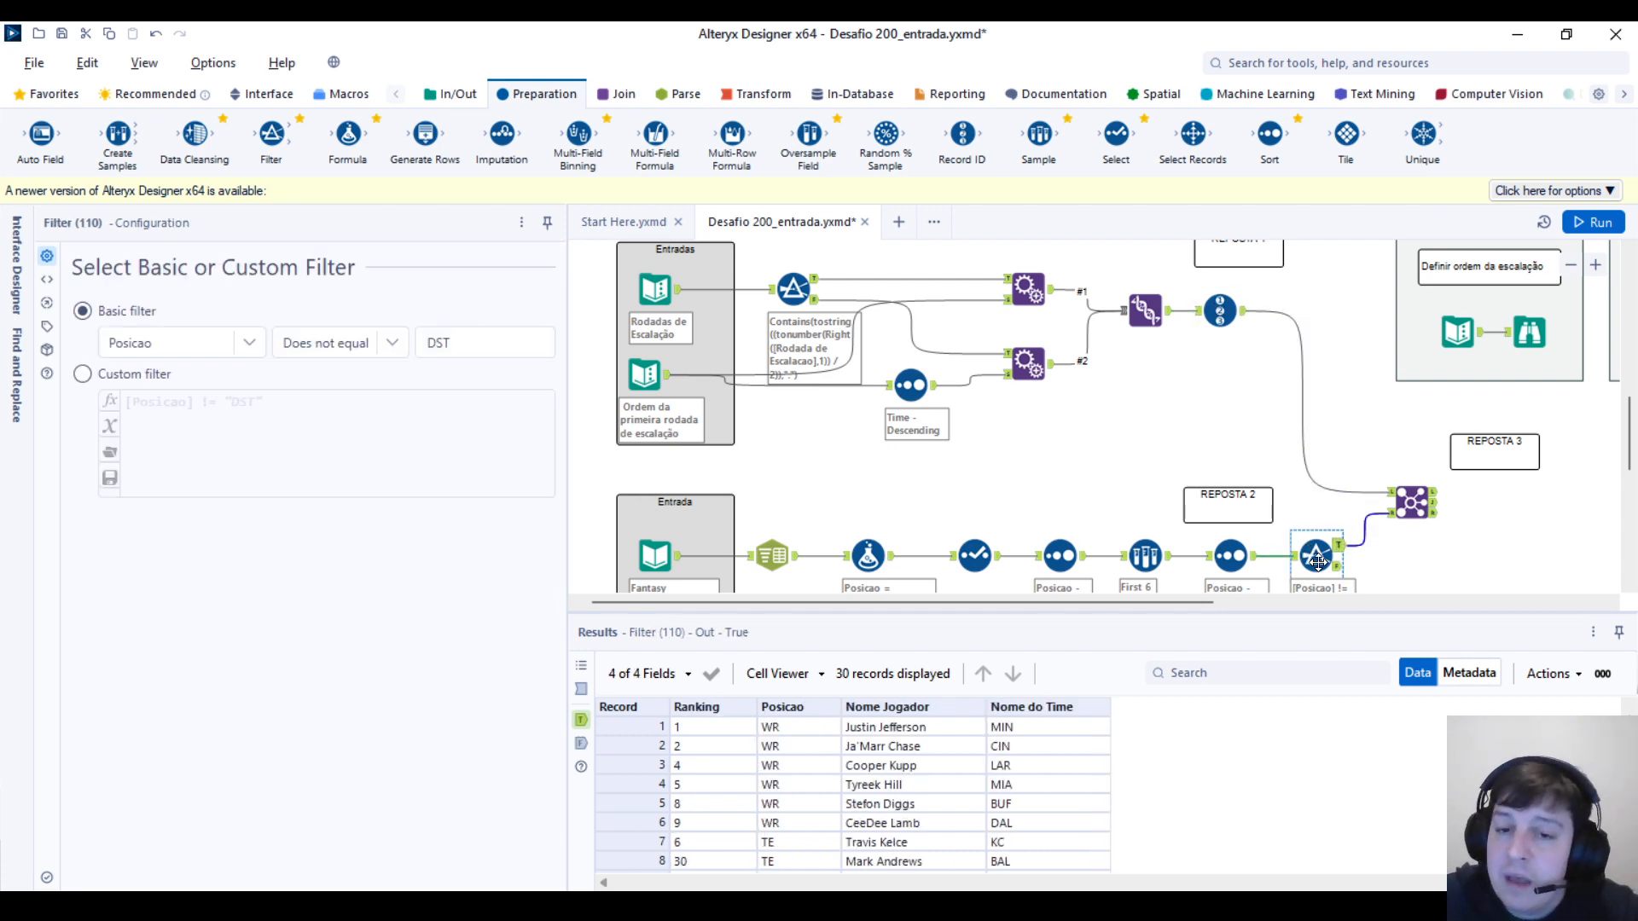
Step: Show the Join tool's Join by Specific Fields option, and restore Join by Record Position
click(1409, 506)
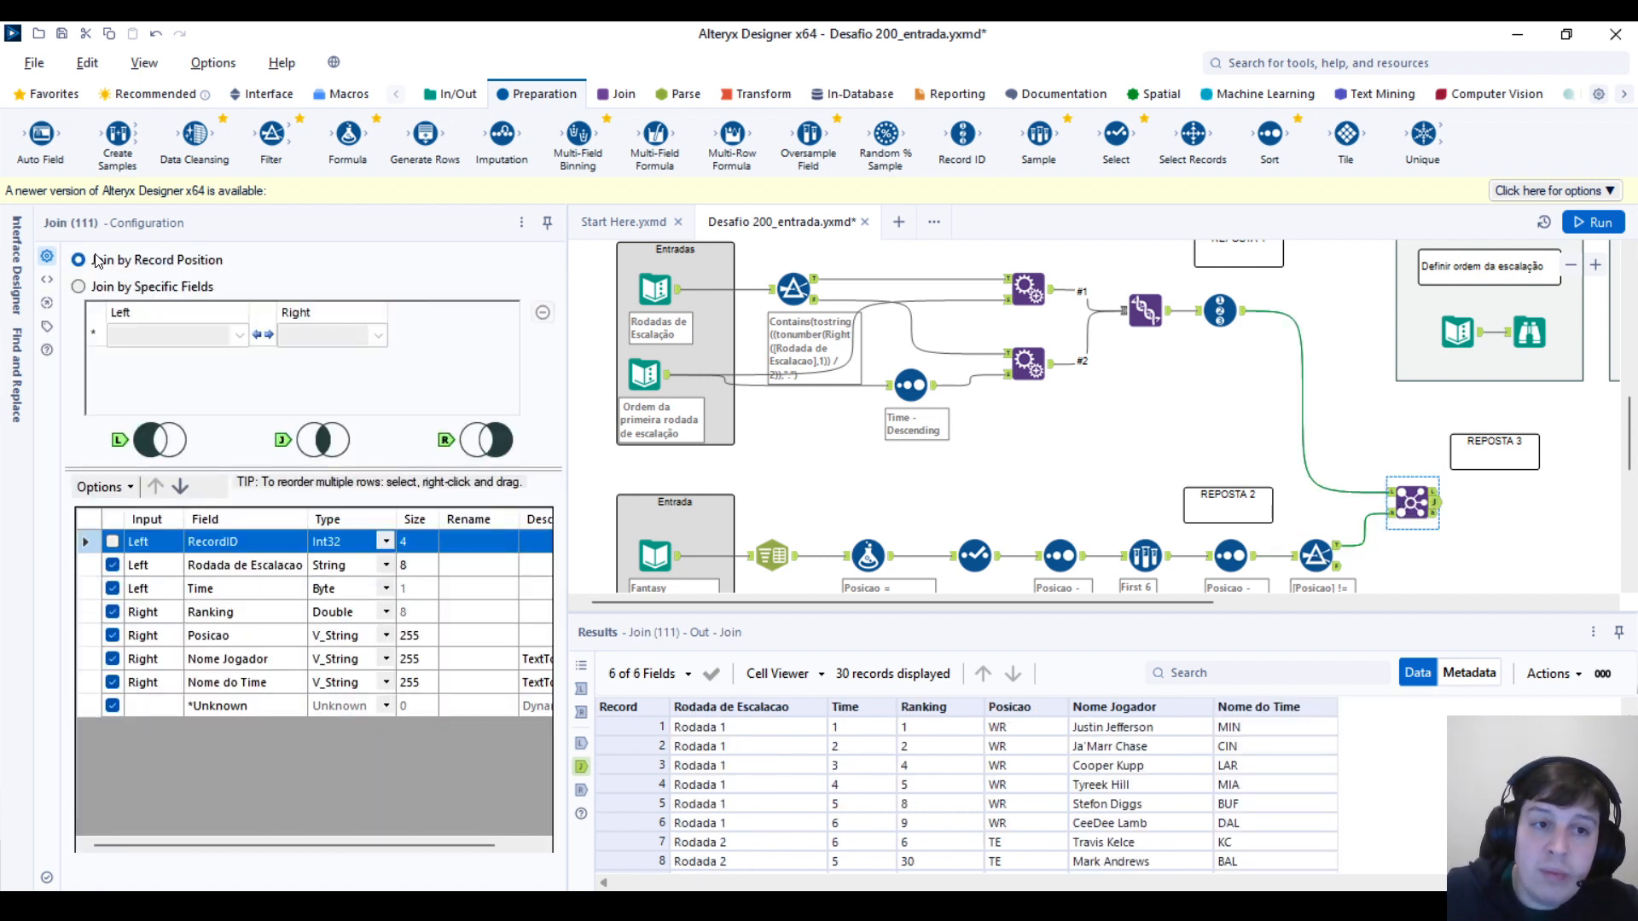
click(120, 290)
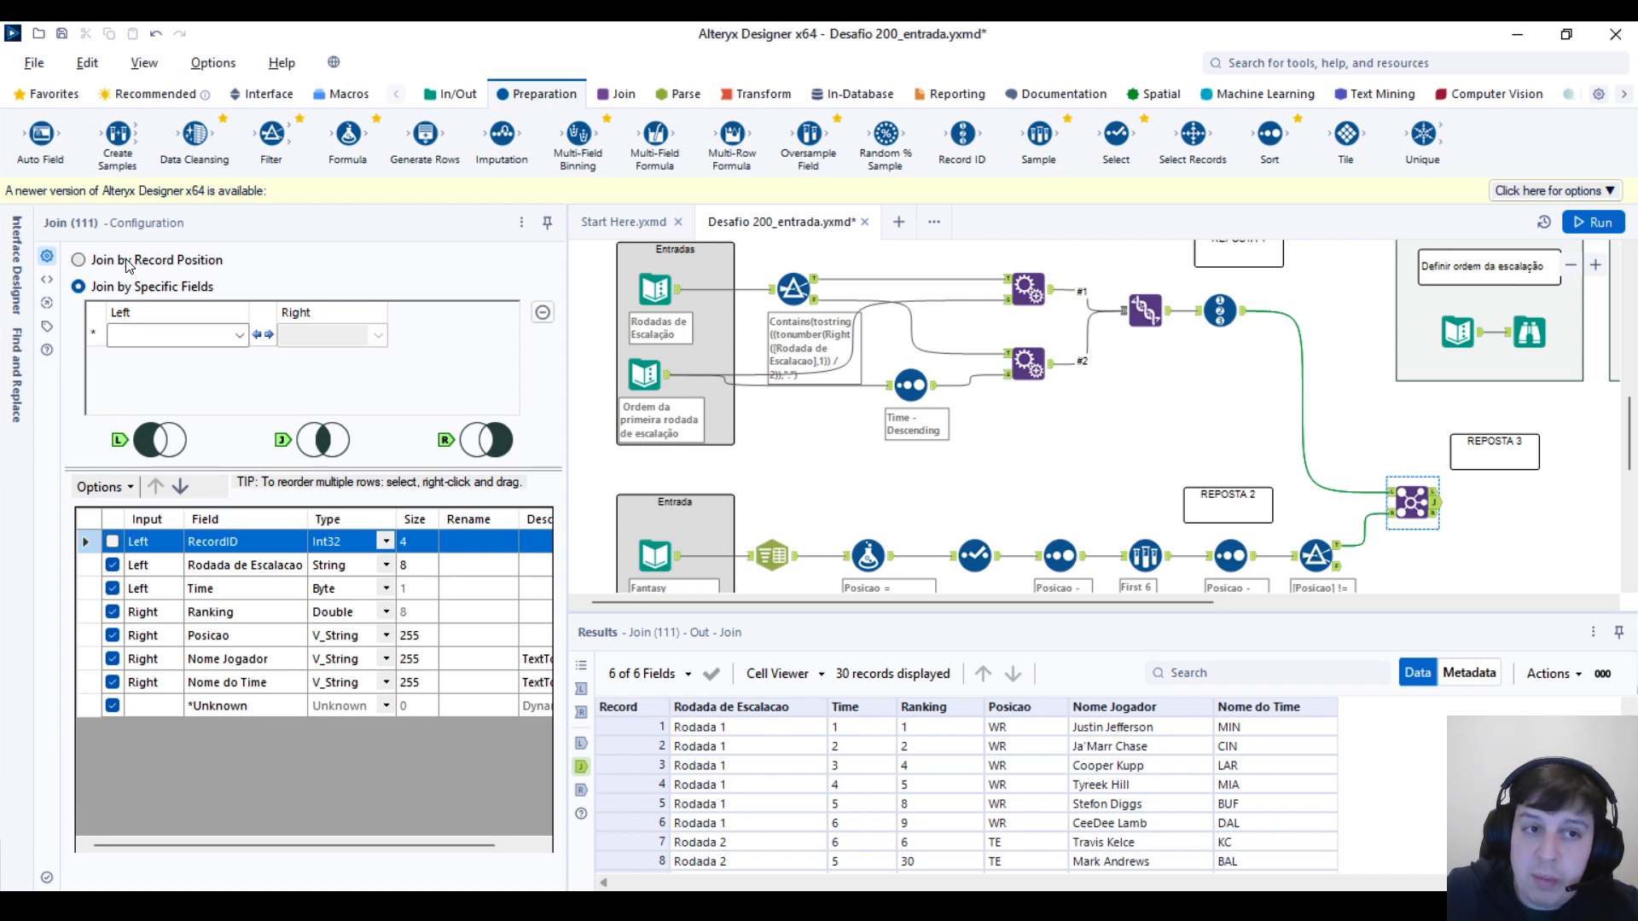
click(128, 264)
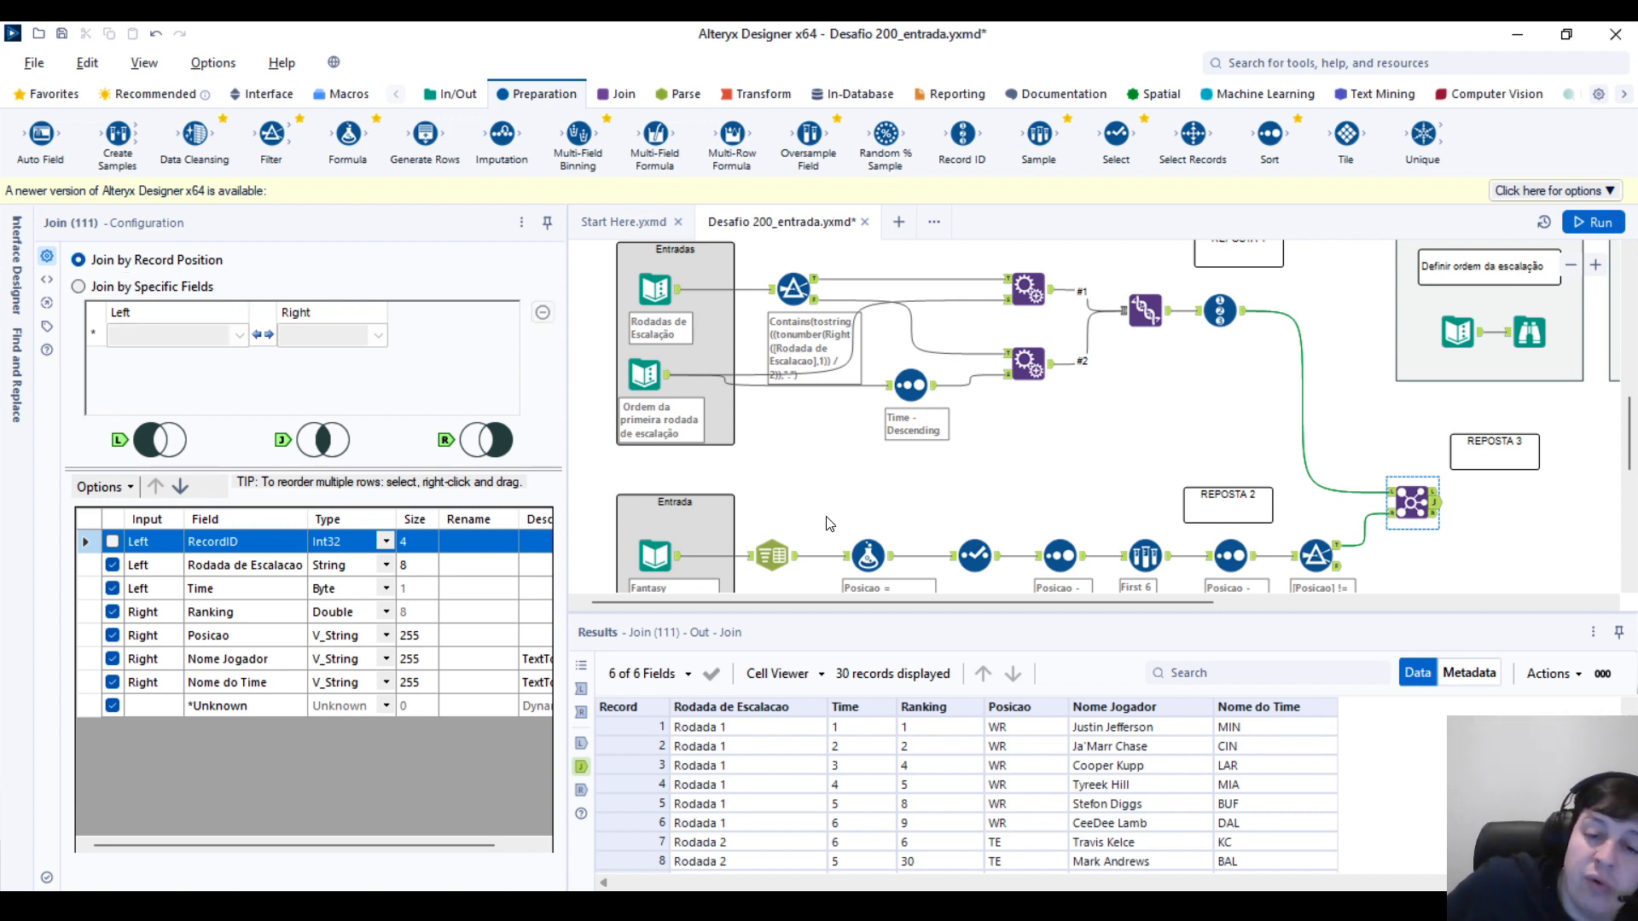
Step: Inspect the Join tool's Left, Right and Join outputs, and check the data entering its left and right inputs
click(687, 733)
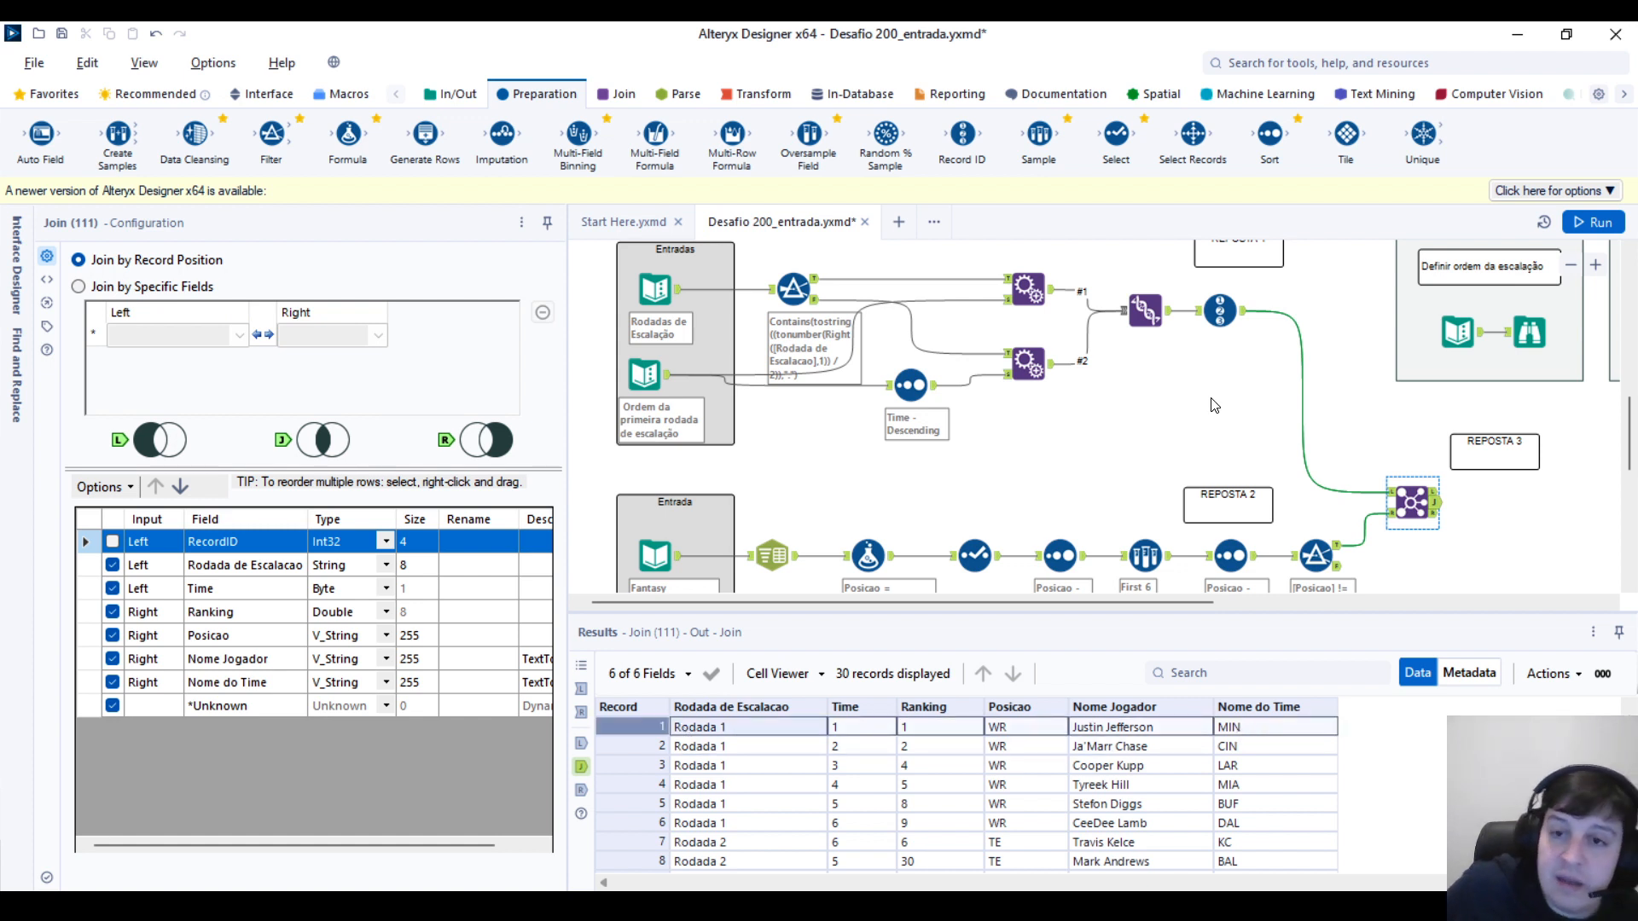
click(1229, 311)
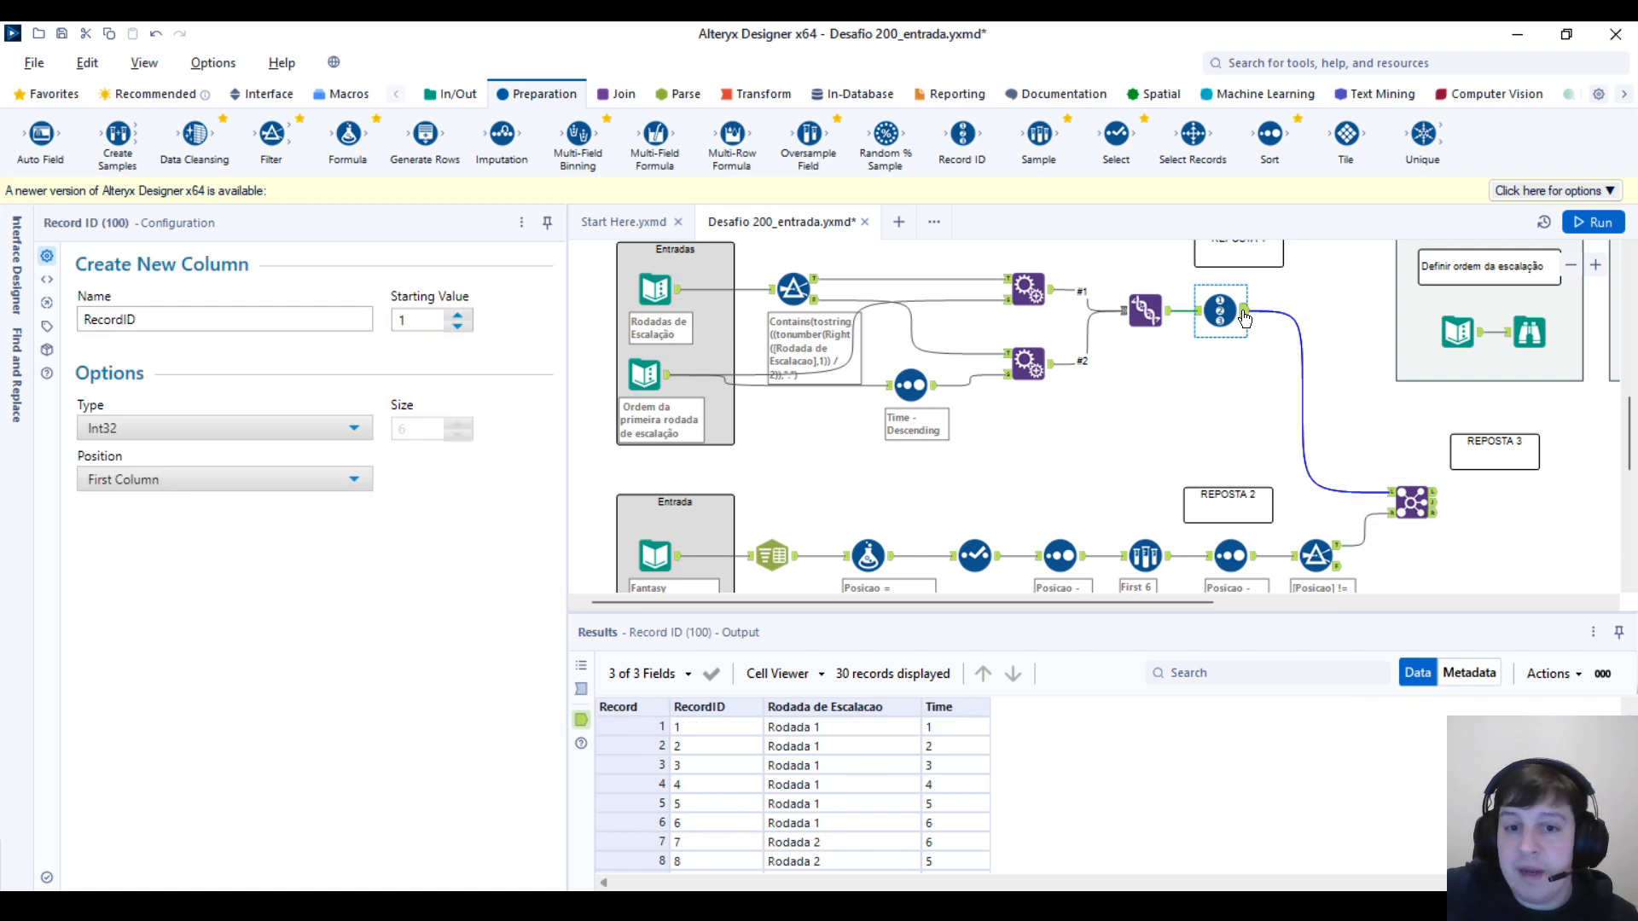
click(1428, 505)
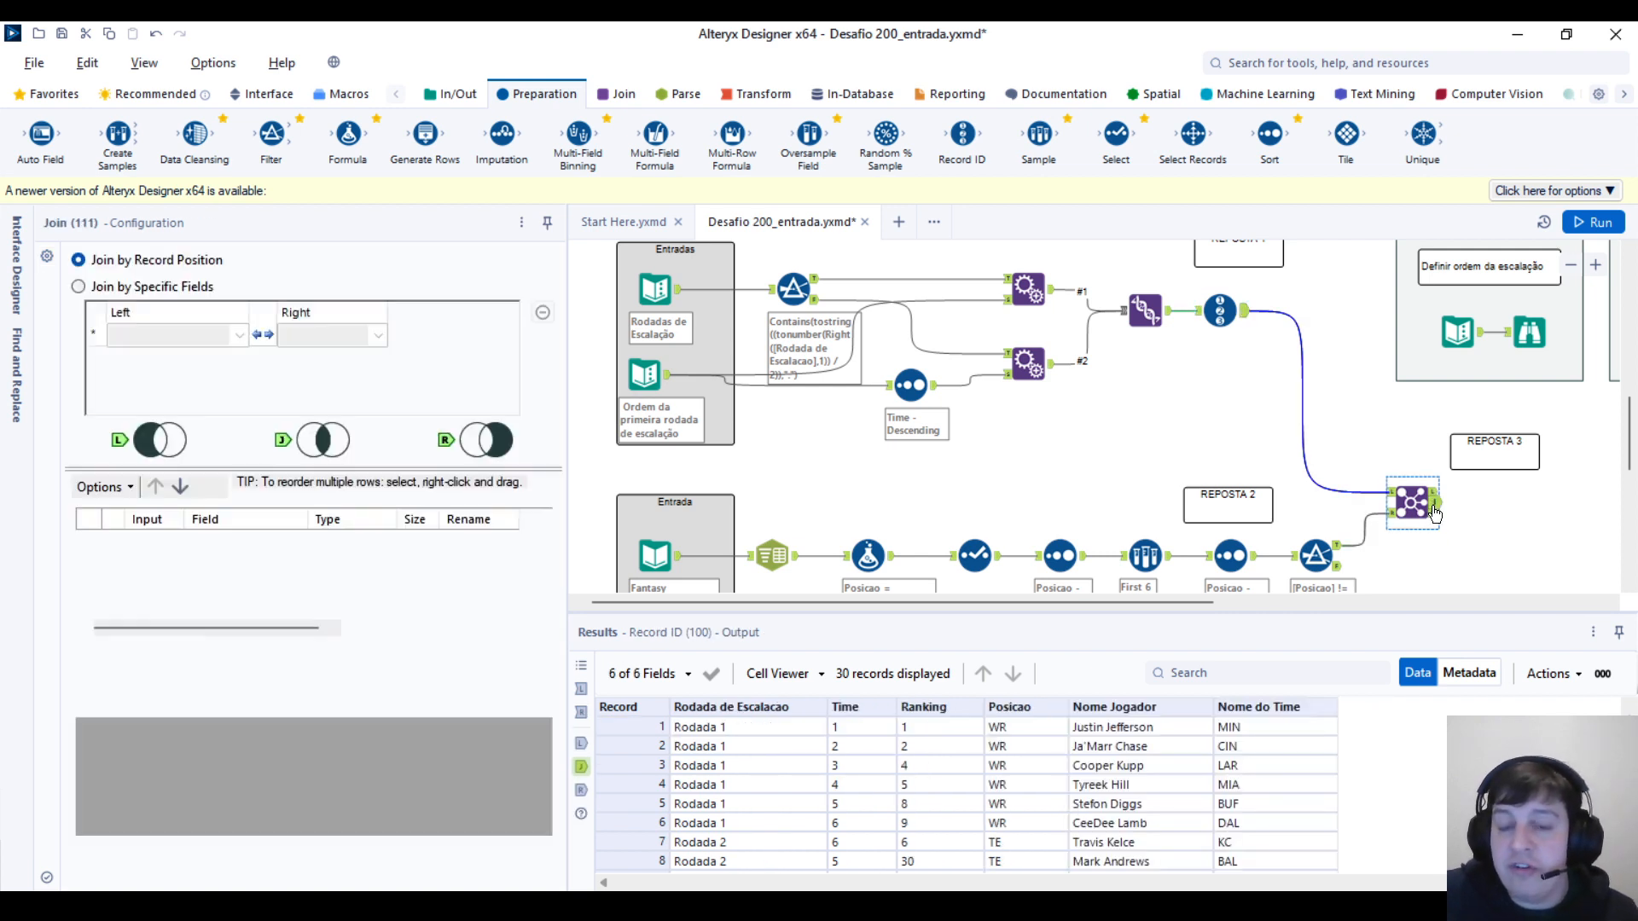
click(1435, 494)
click(1436, 513)
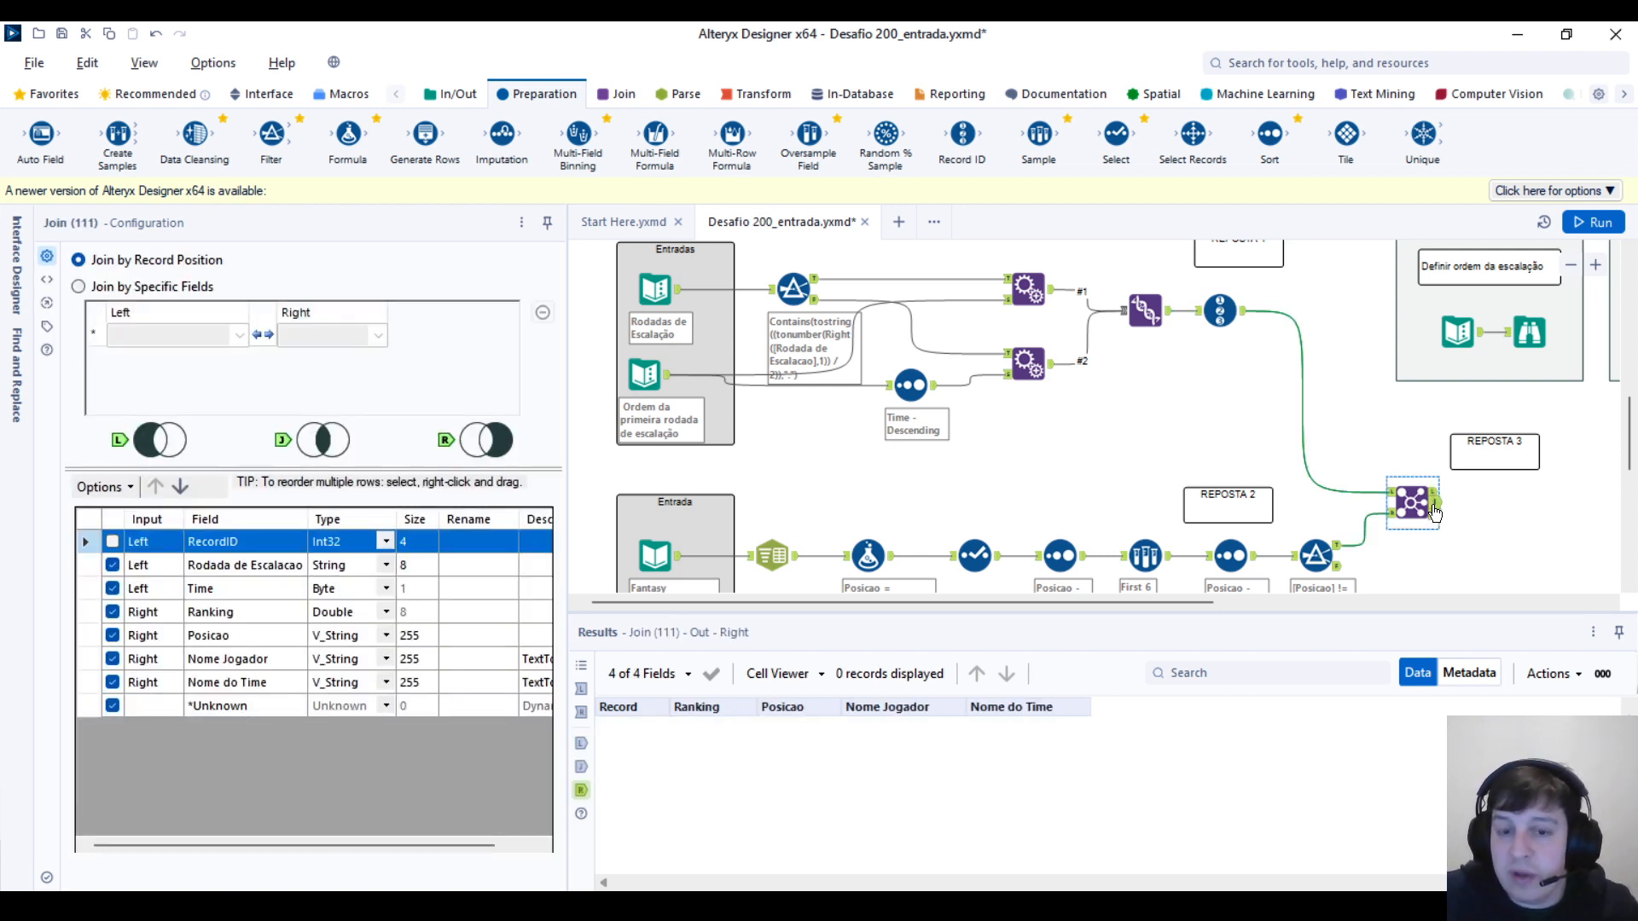
click(1436, 504)
click(1392, 494)
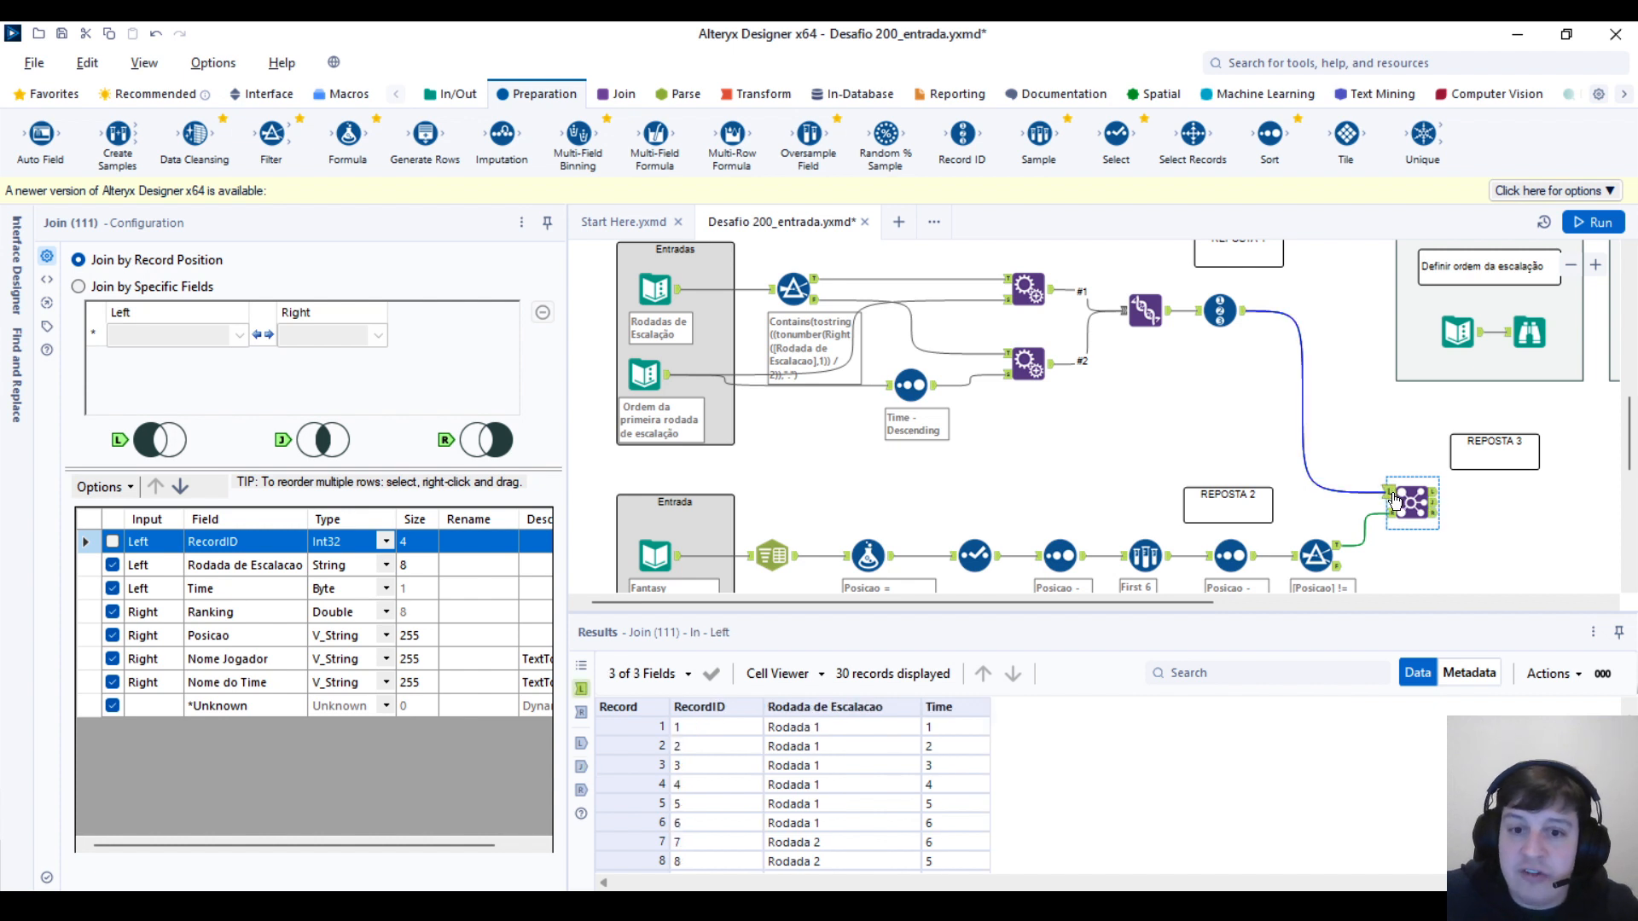
click(1391, 515)
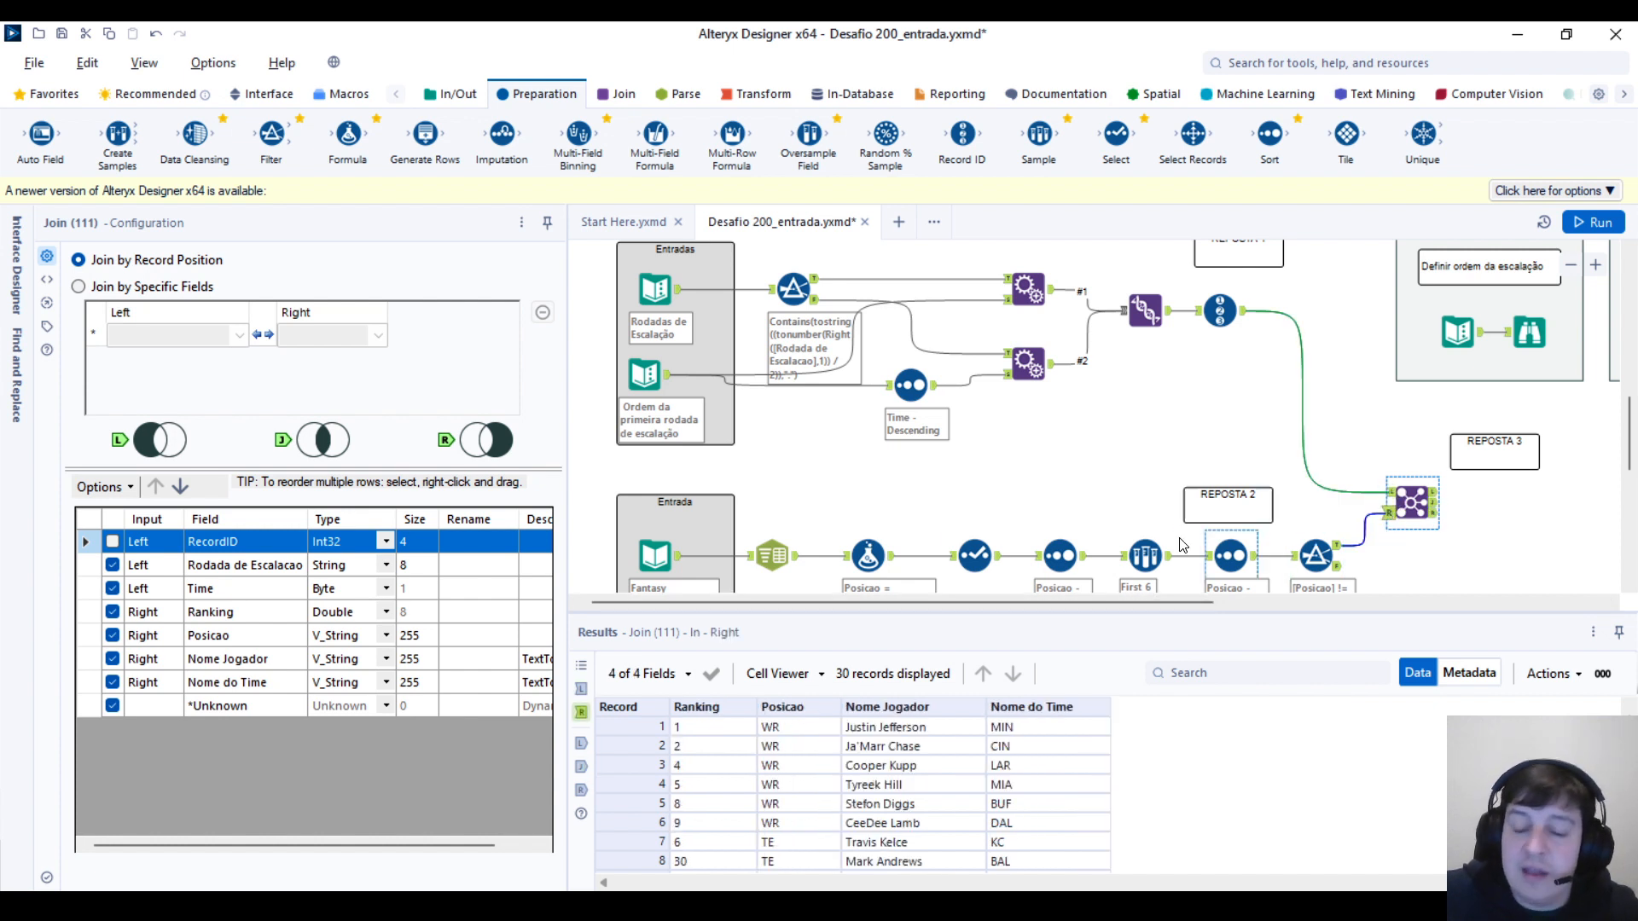
Step: Go through the first record of the Join output field by field, from Rodada de Escalacao to Nome do Time
click(1437, 503)
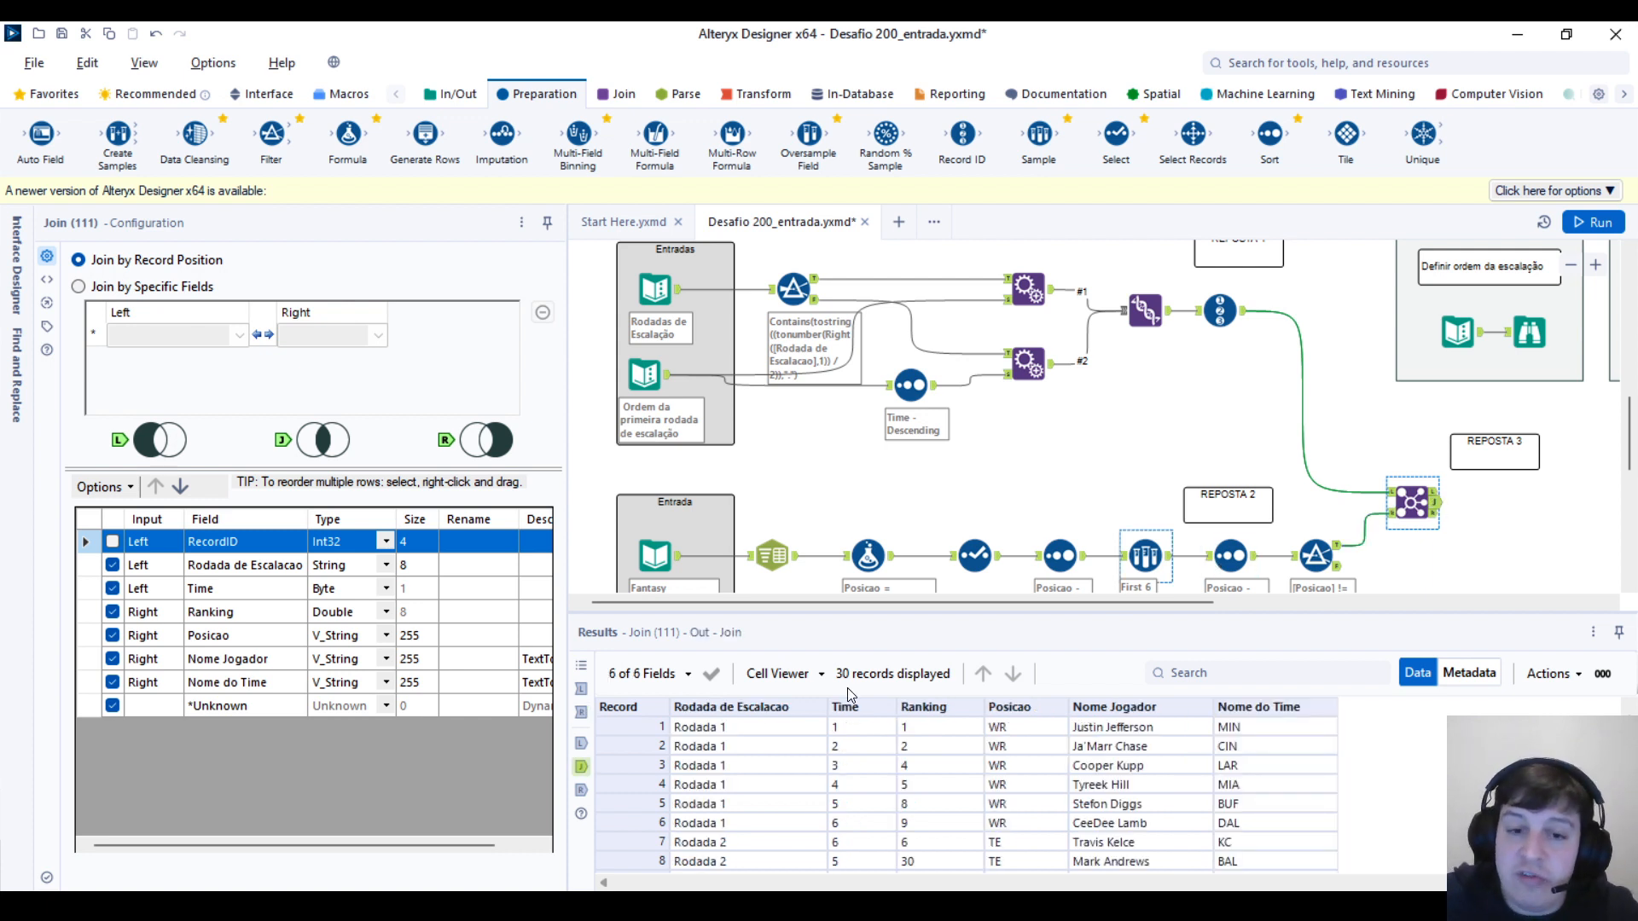
click(764, 736)
click(866, 736)
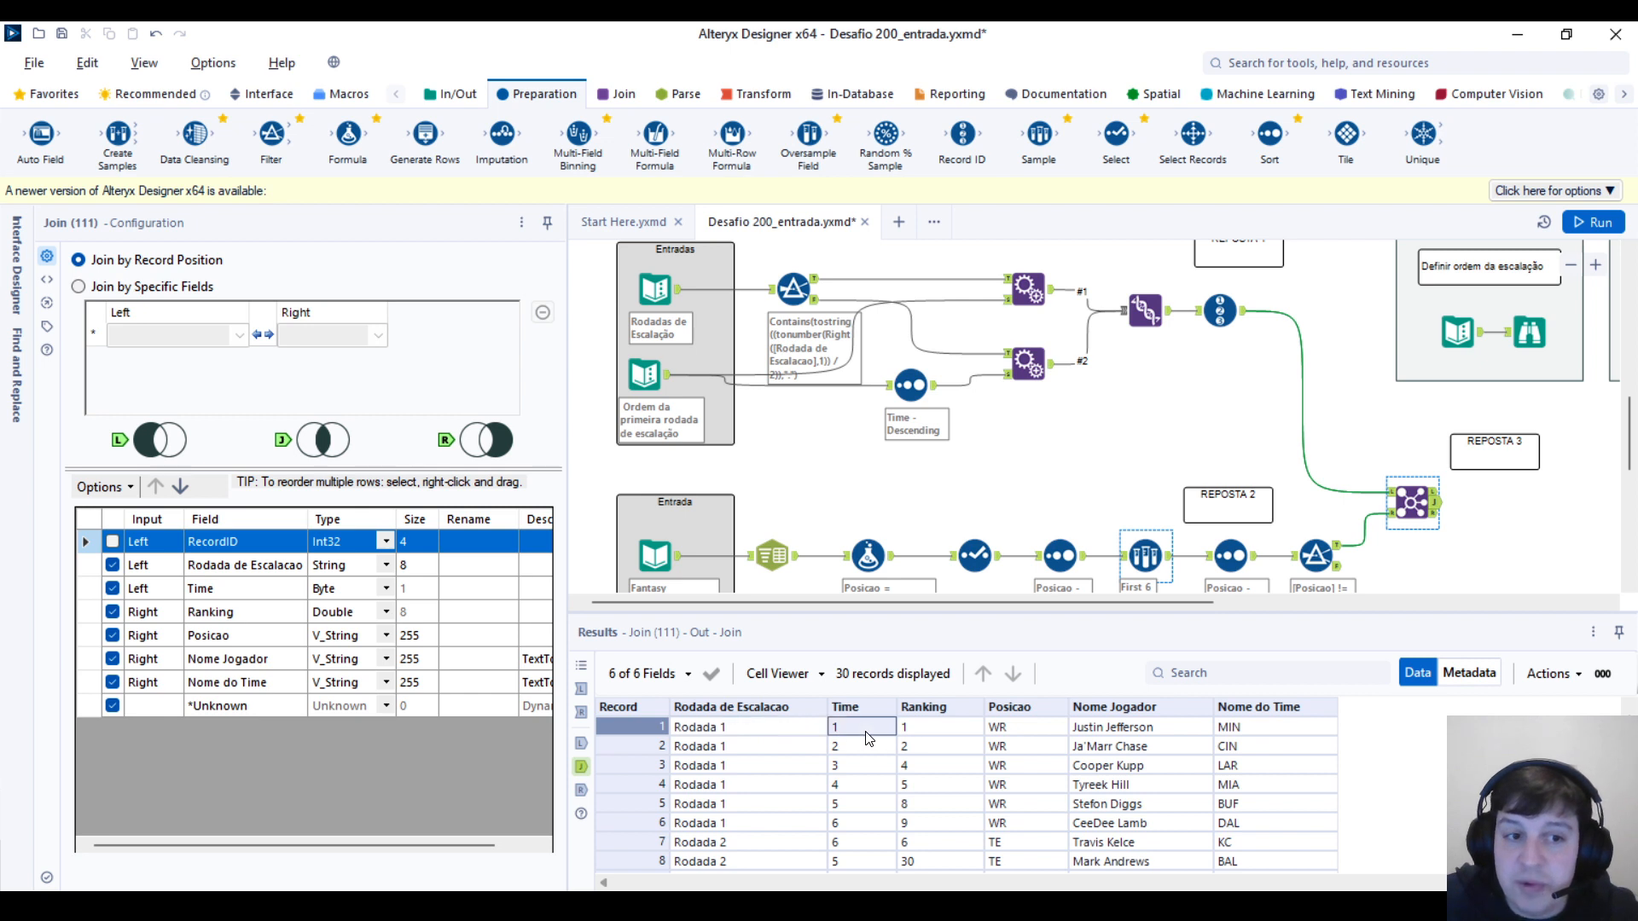
click(943, 738)
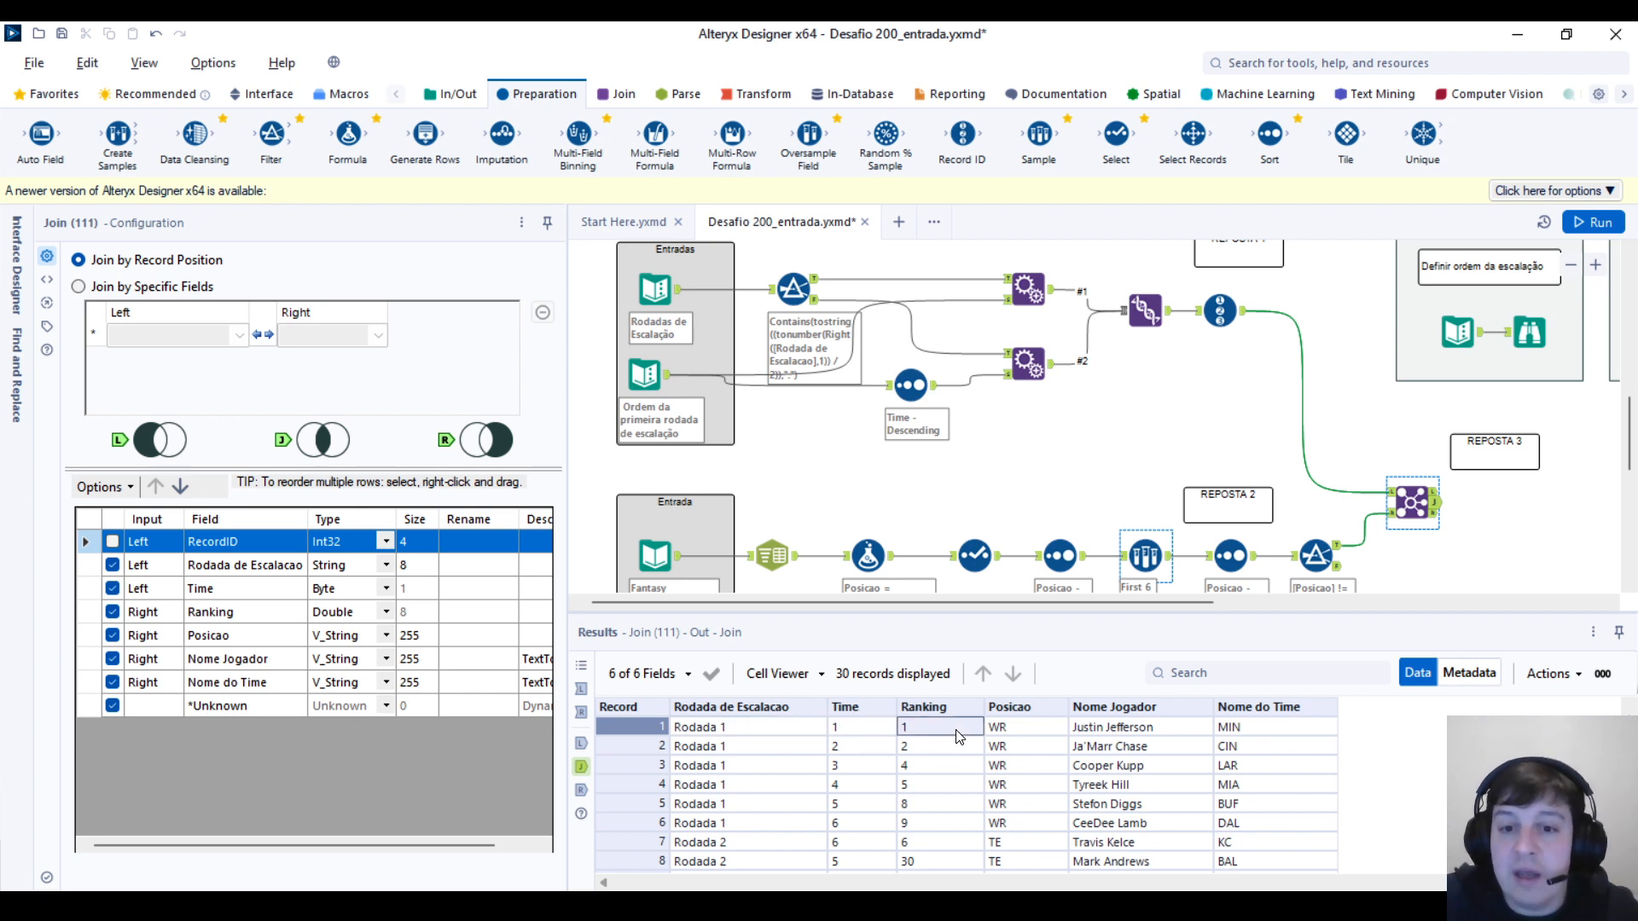
click(1015, 734)
click(1114, 734)
click(1233, 735)
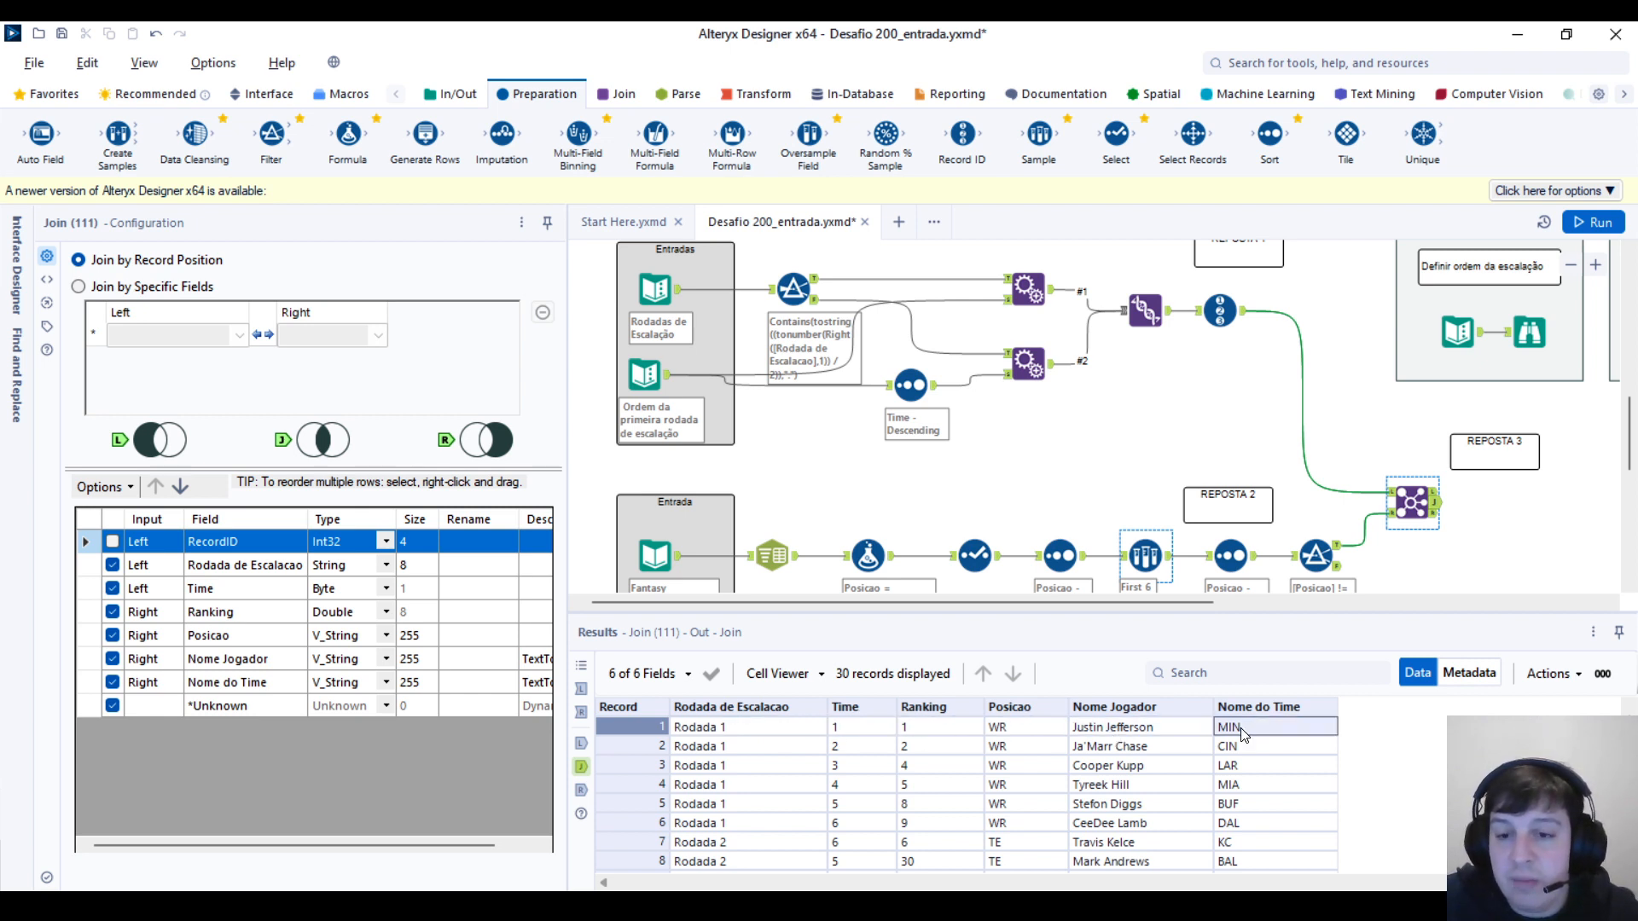
Step: Check the first record in the Posicao Filter's True output, and compare it with the first record of the Record ID output
click(1338, 544)
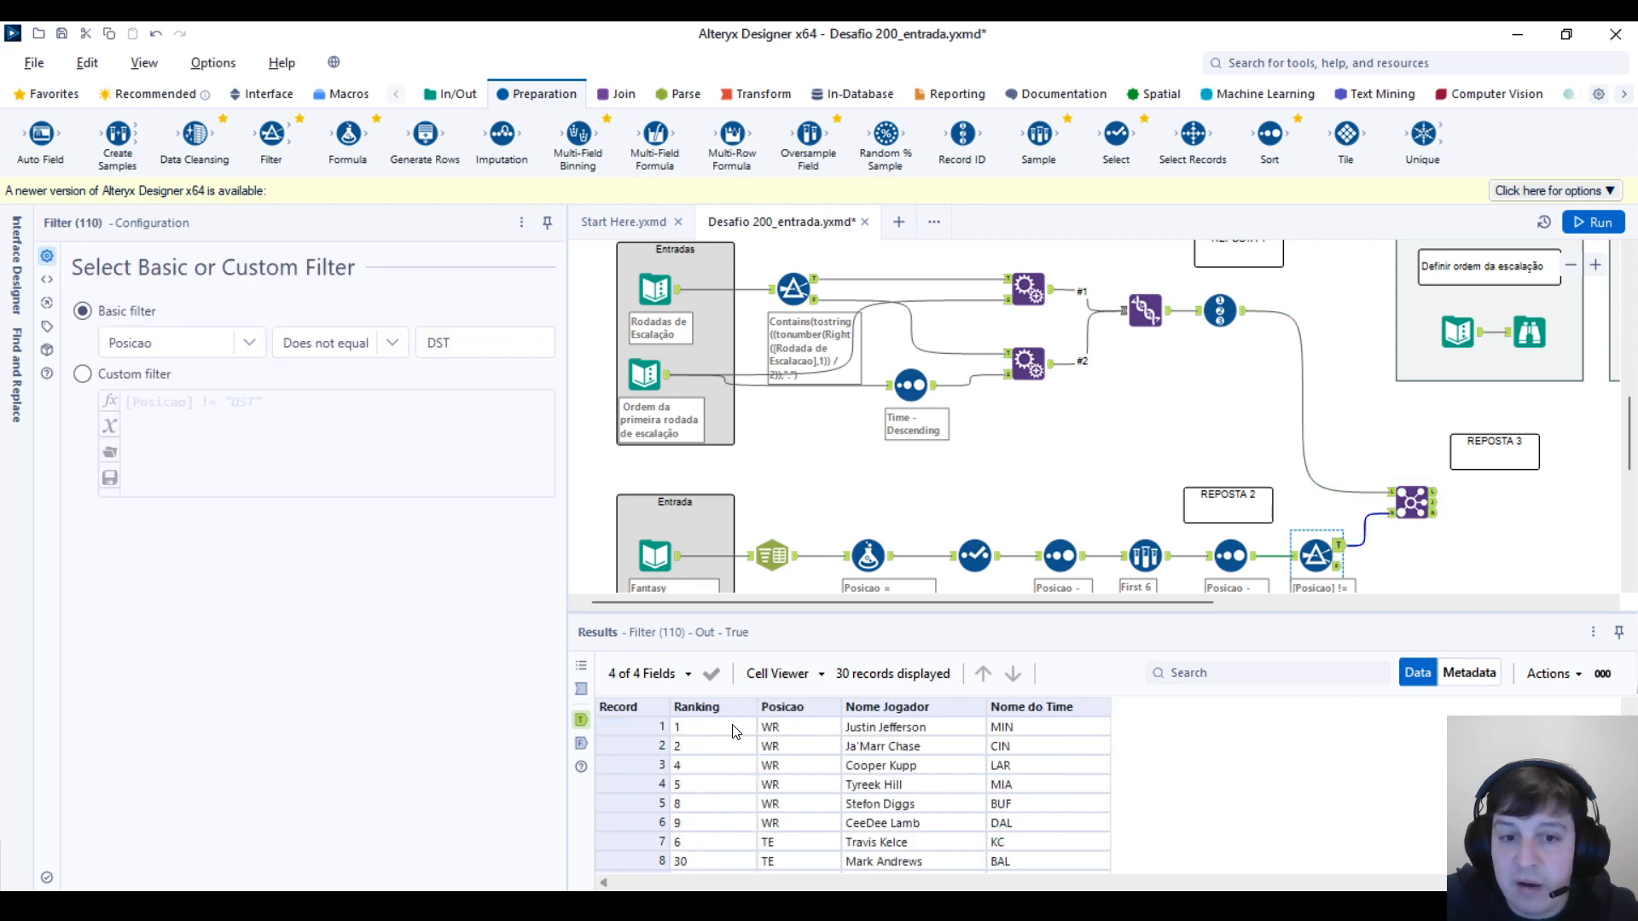
click(793, 727)
click(890, 732)
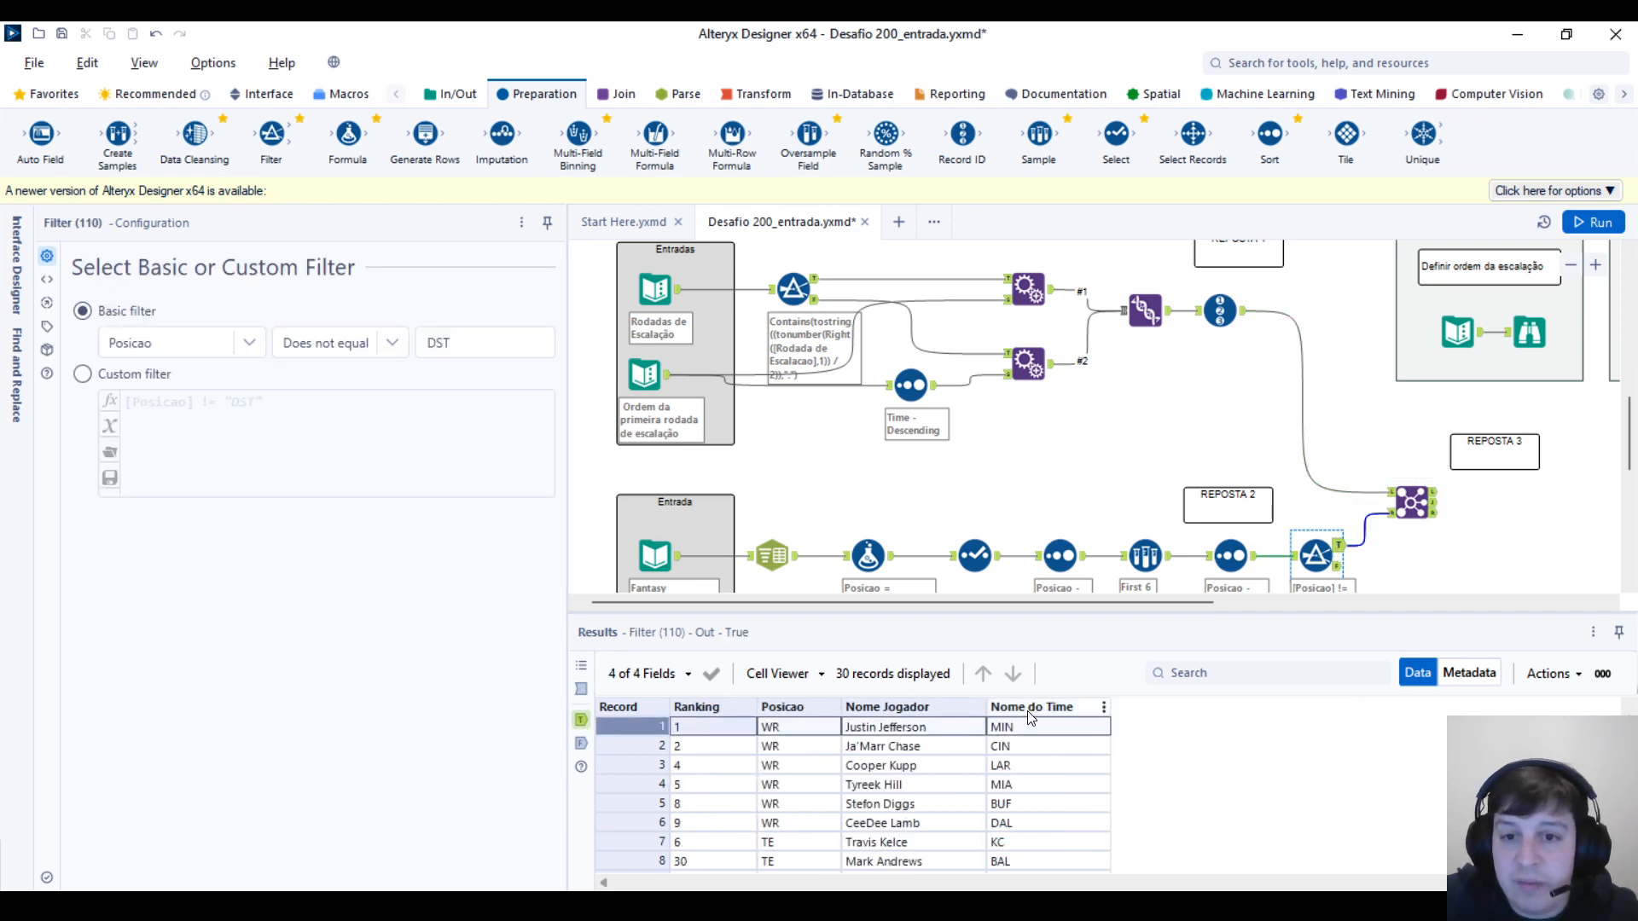
click(1237, 318)
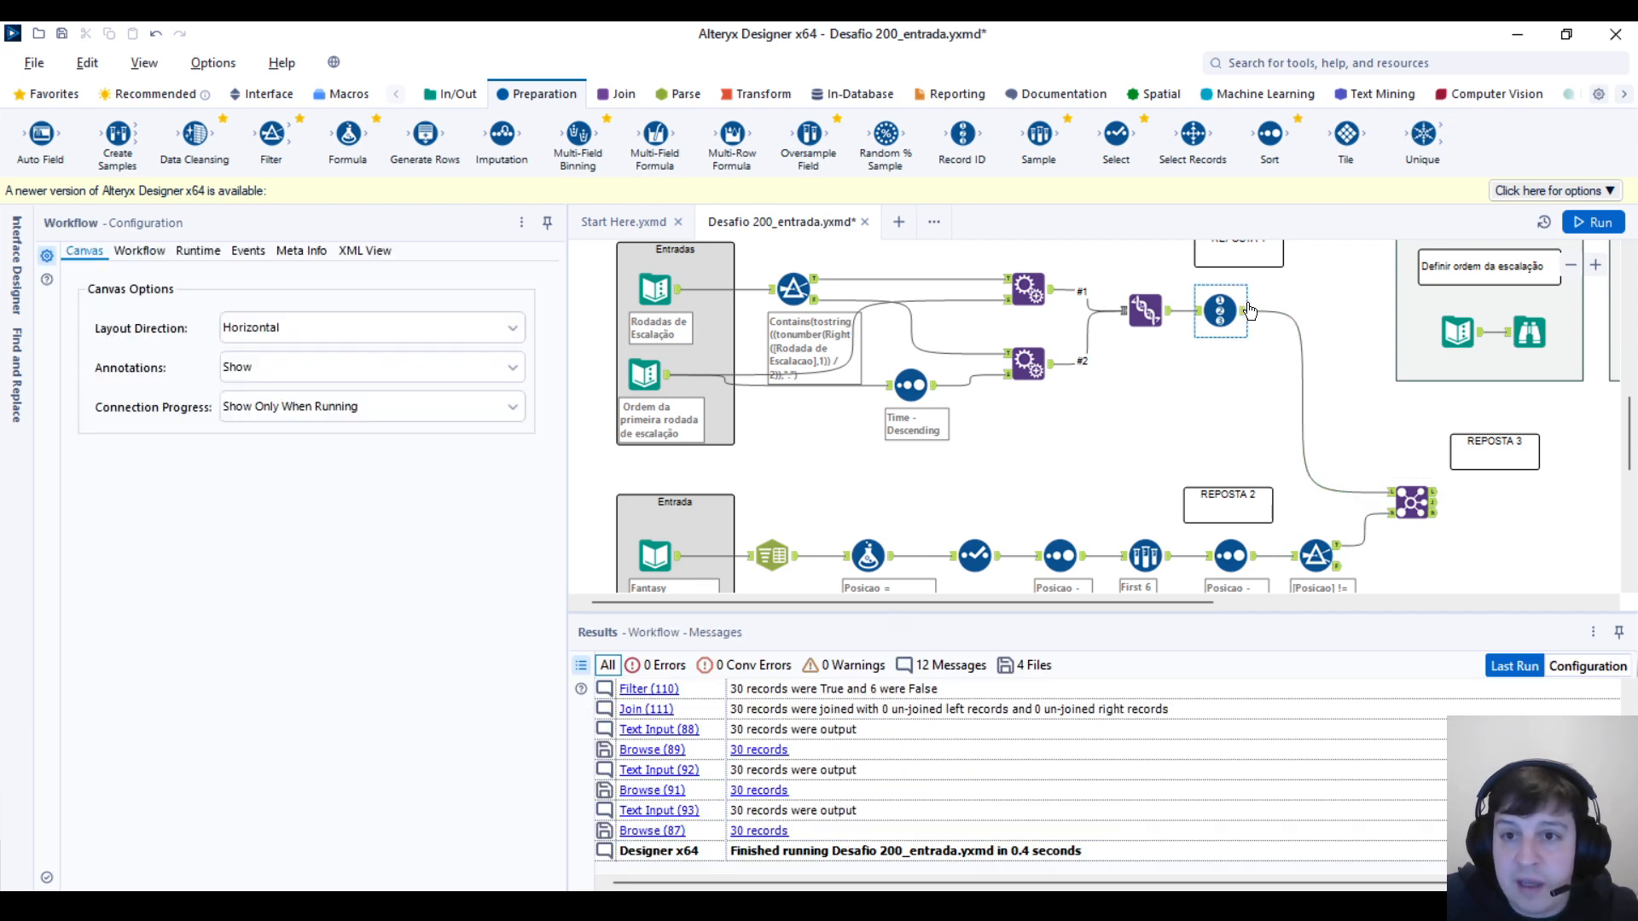
click(1245, 312)
click(702, 732)
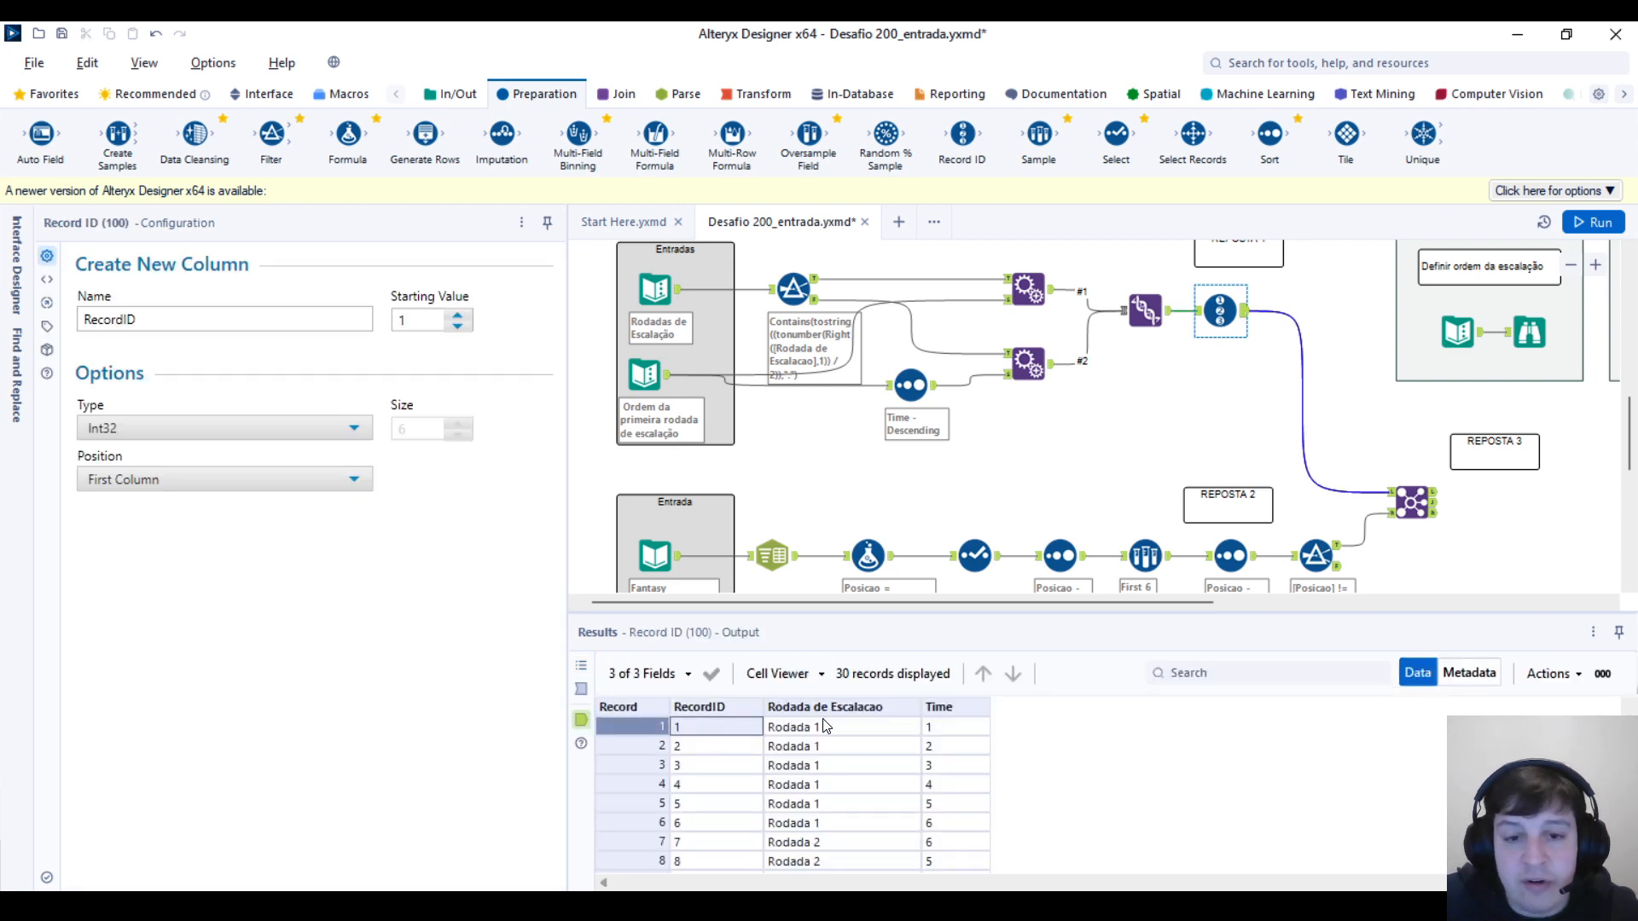
click(825, 729)
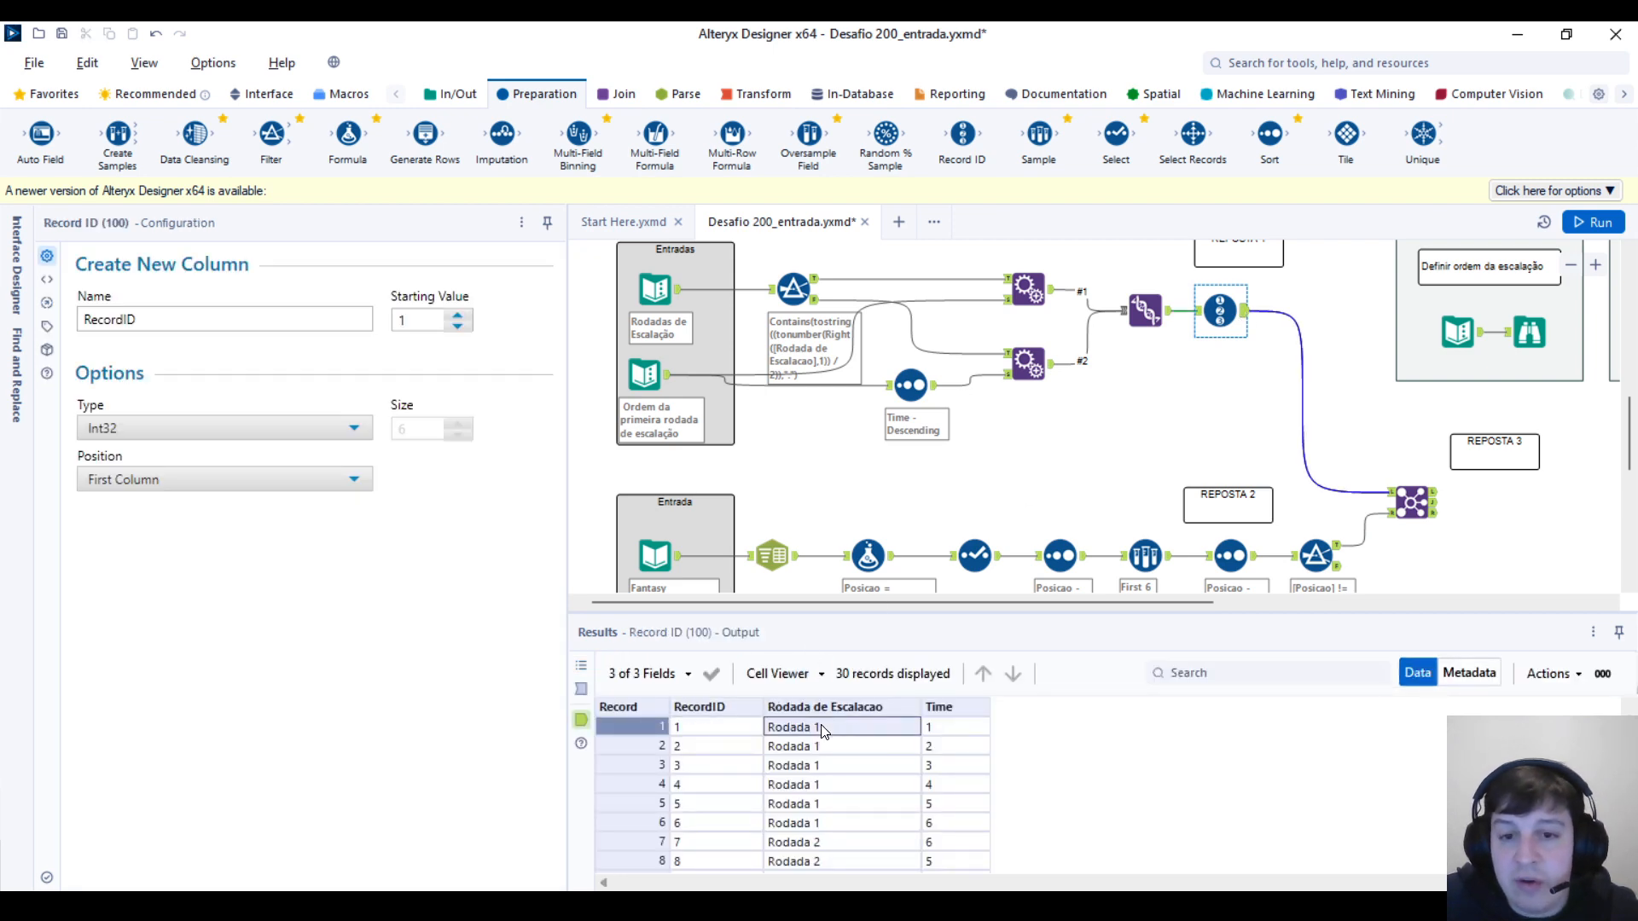
Step: Compare the Join output under REPOSTA 3 with the expected answer in the Browse tool for determining each round's draft order and selected players
click(1430, 504)
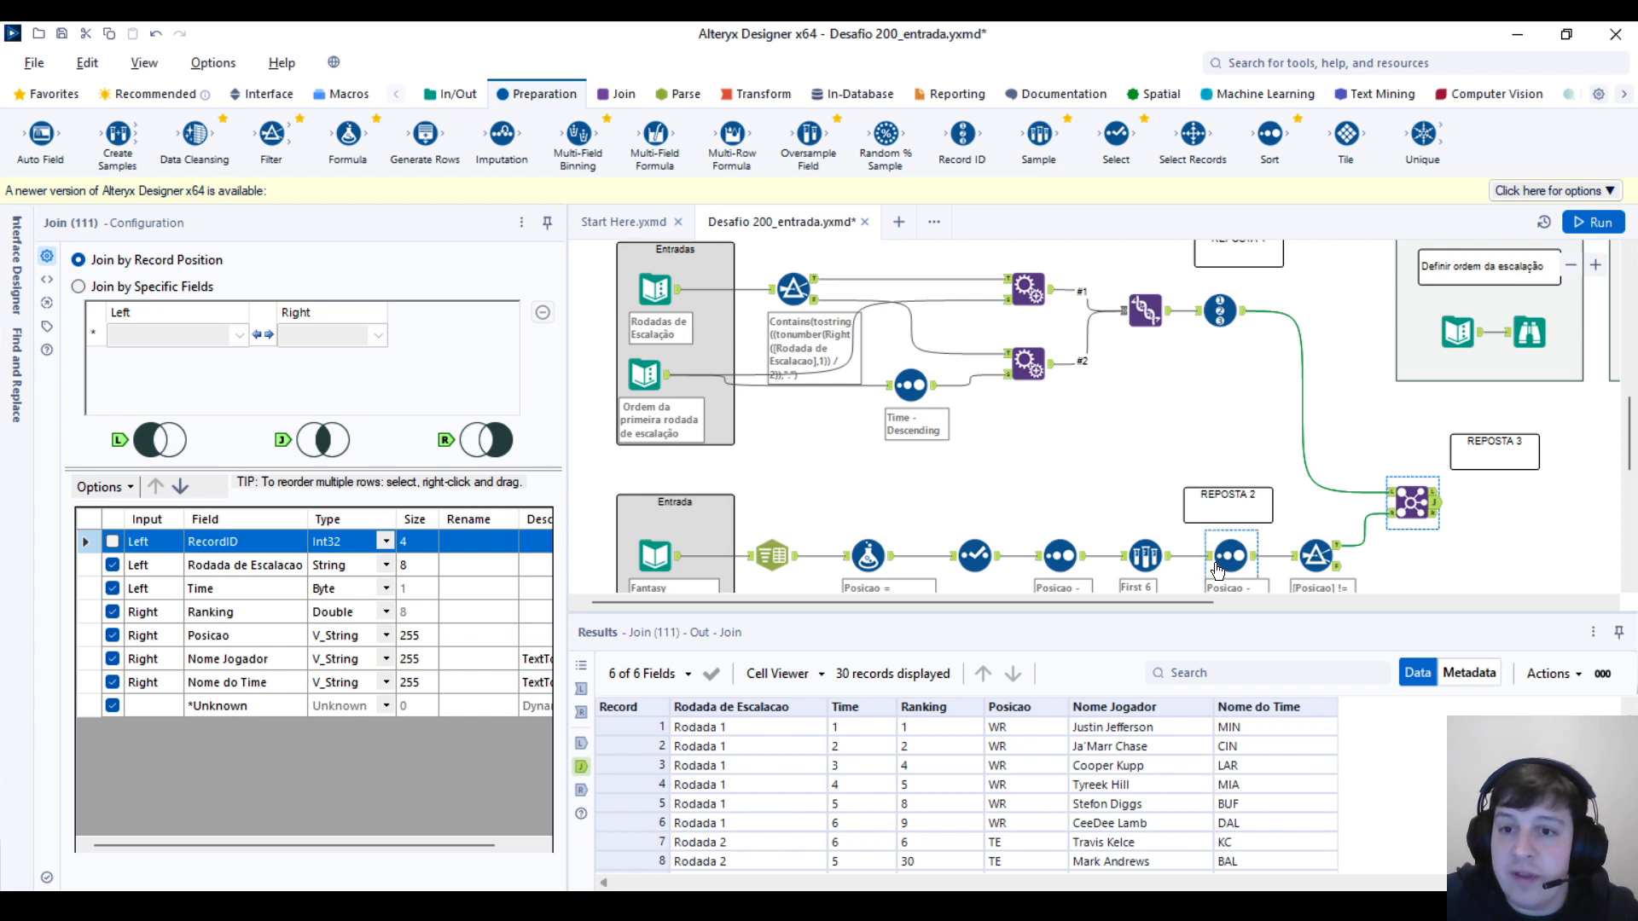
drag(1148, 603, 1388, 603)
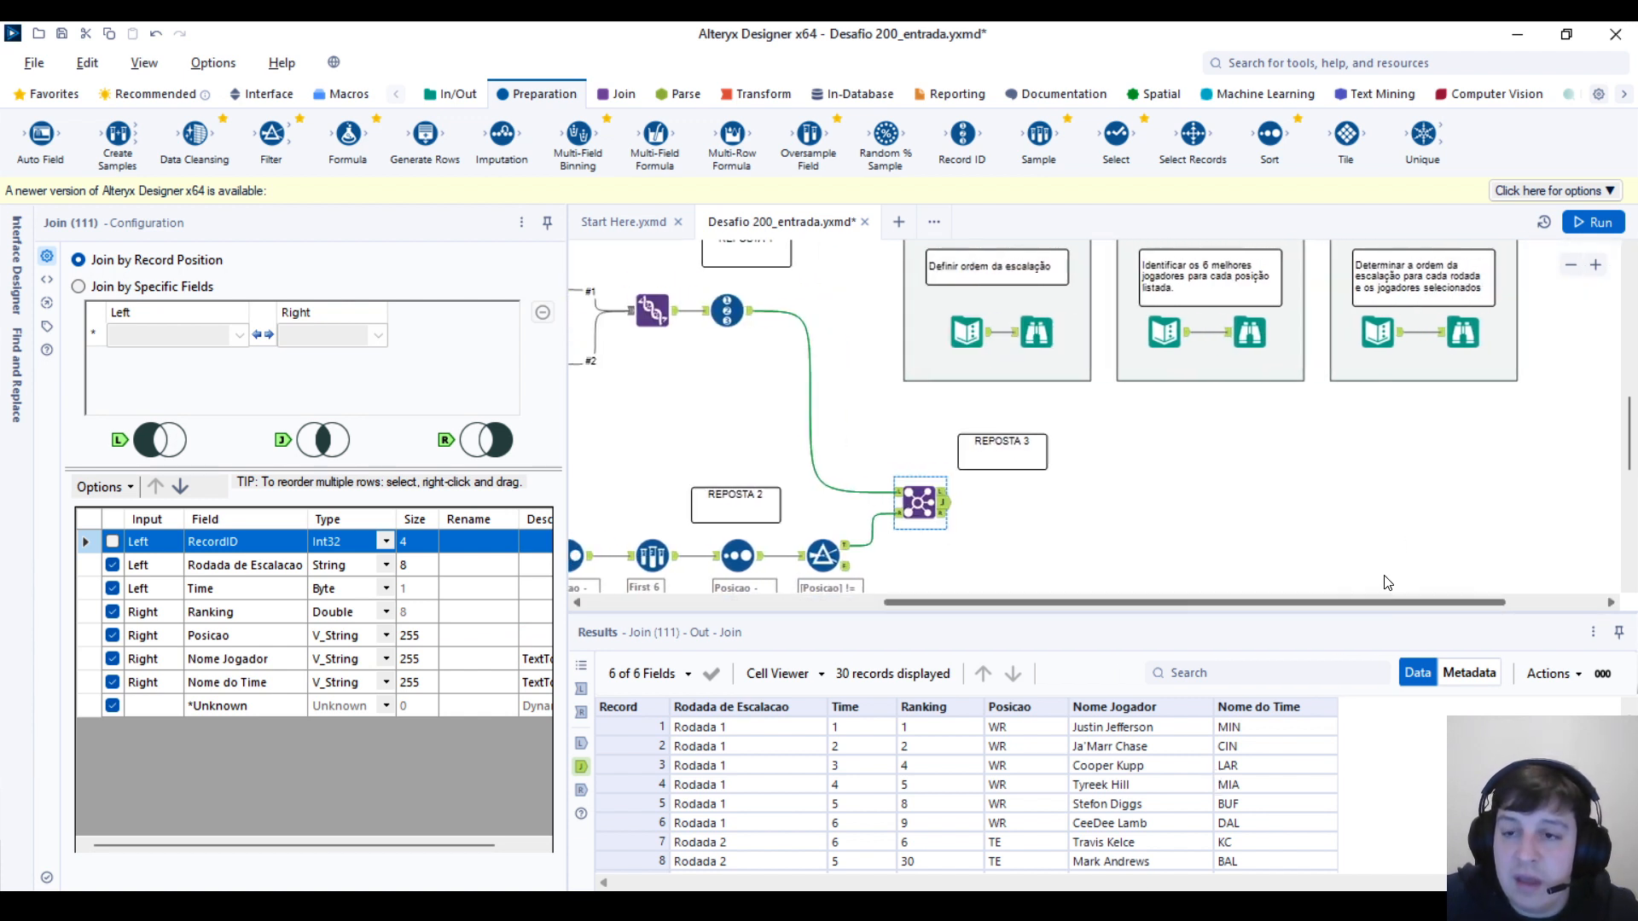
click(1451, 332)
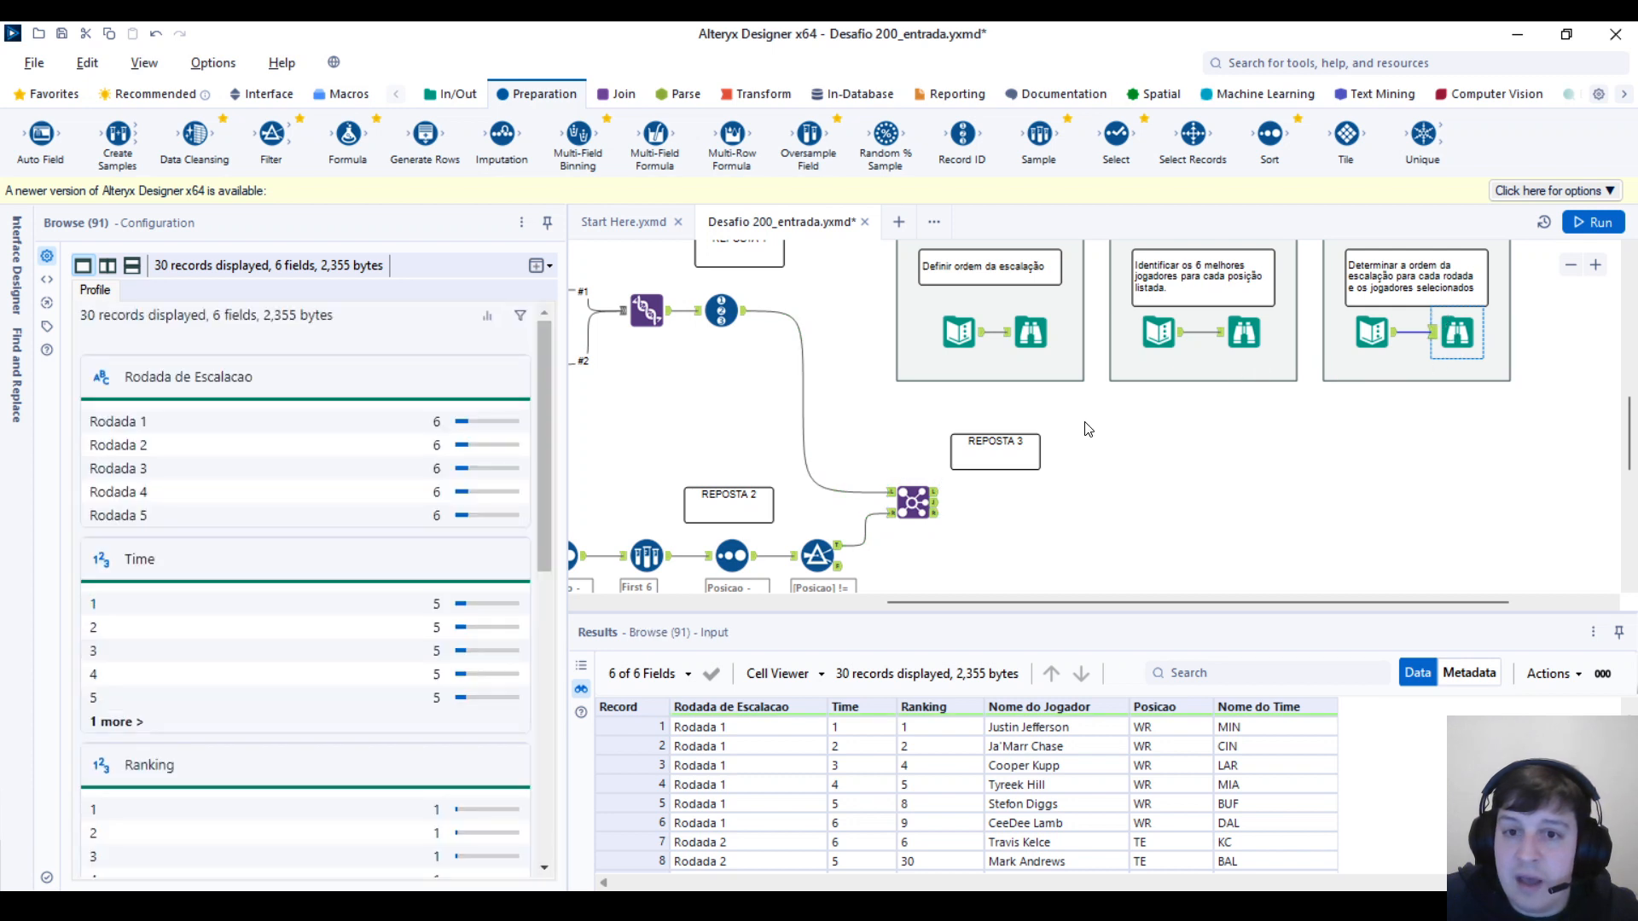
click(917, 505)
click(1458, 333)
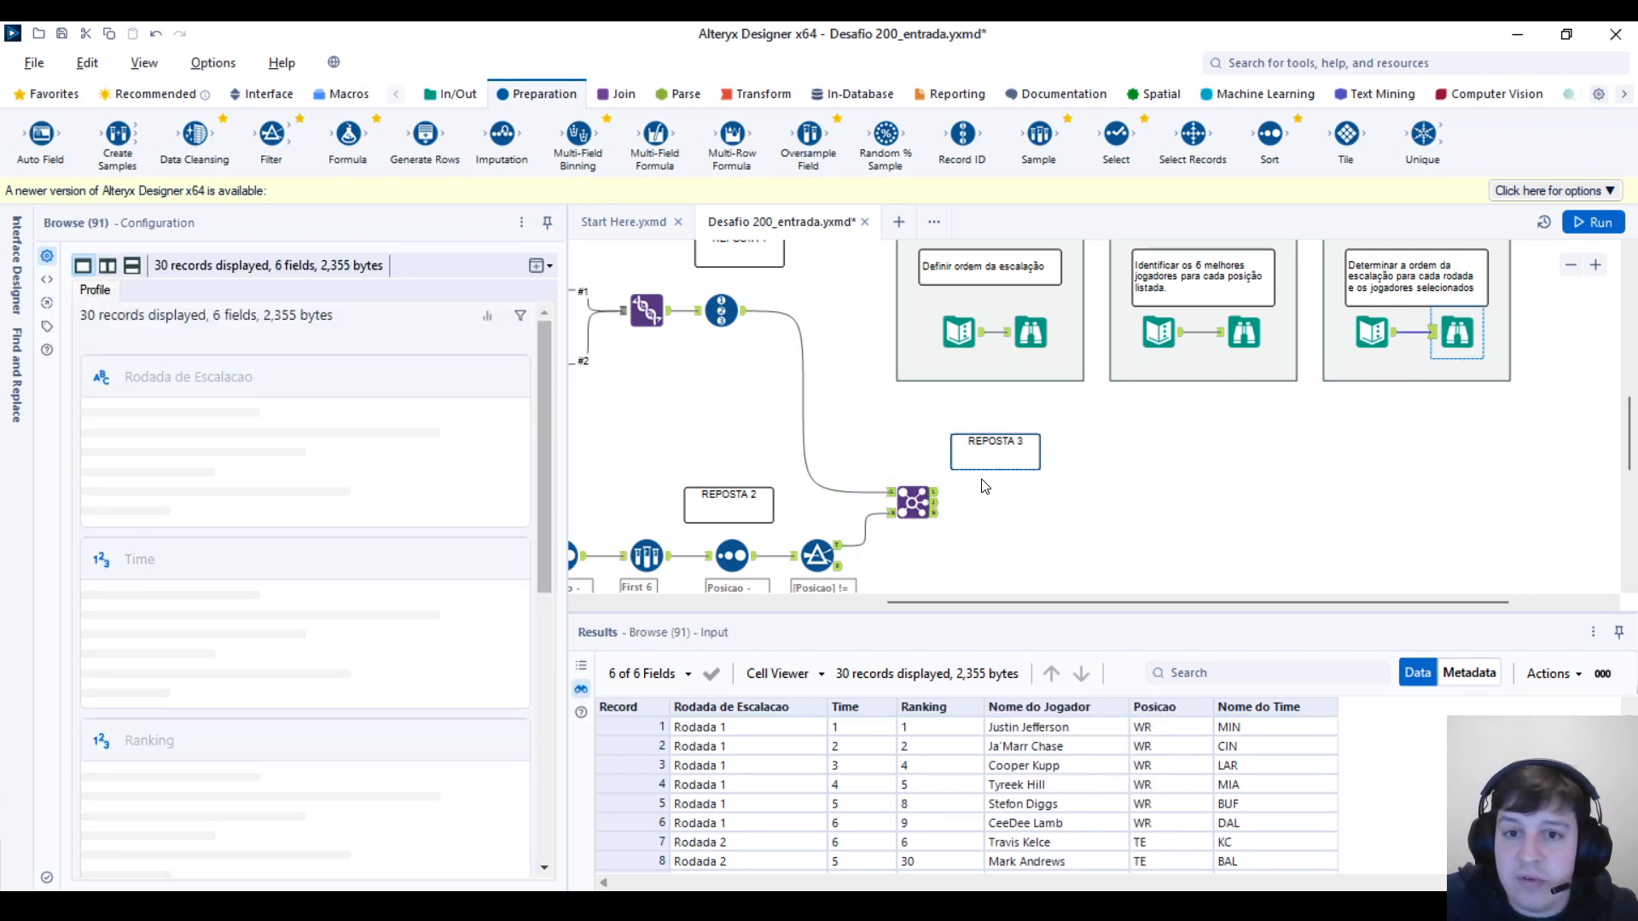
click(937, 516)
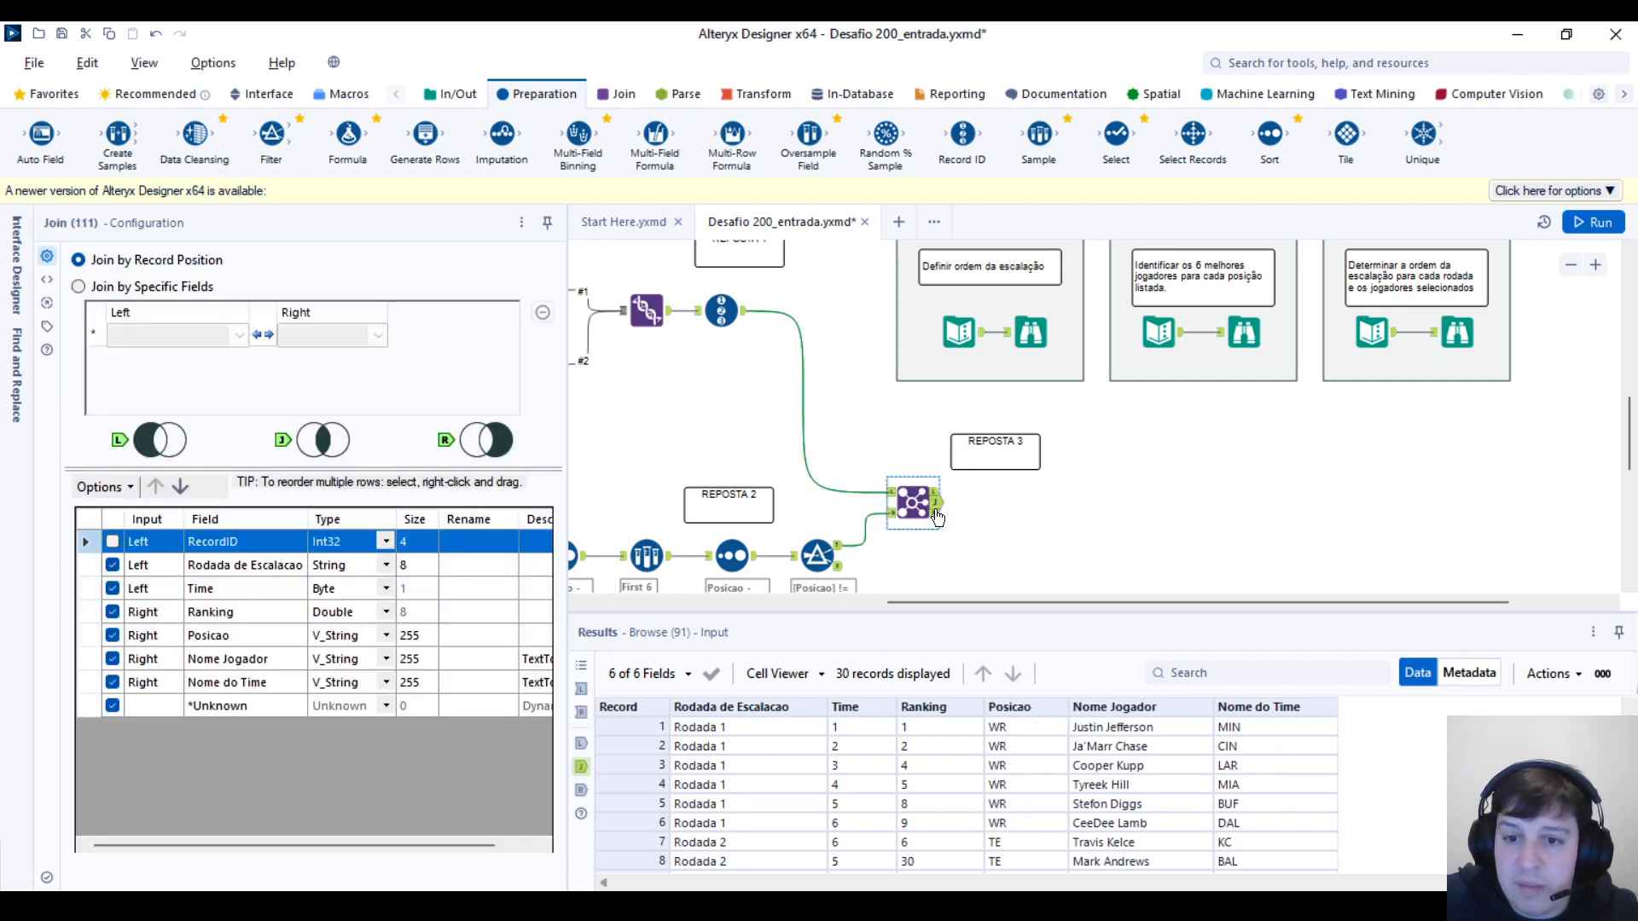
click(1459, 337)
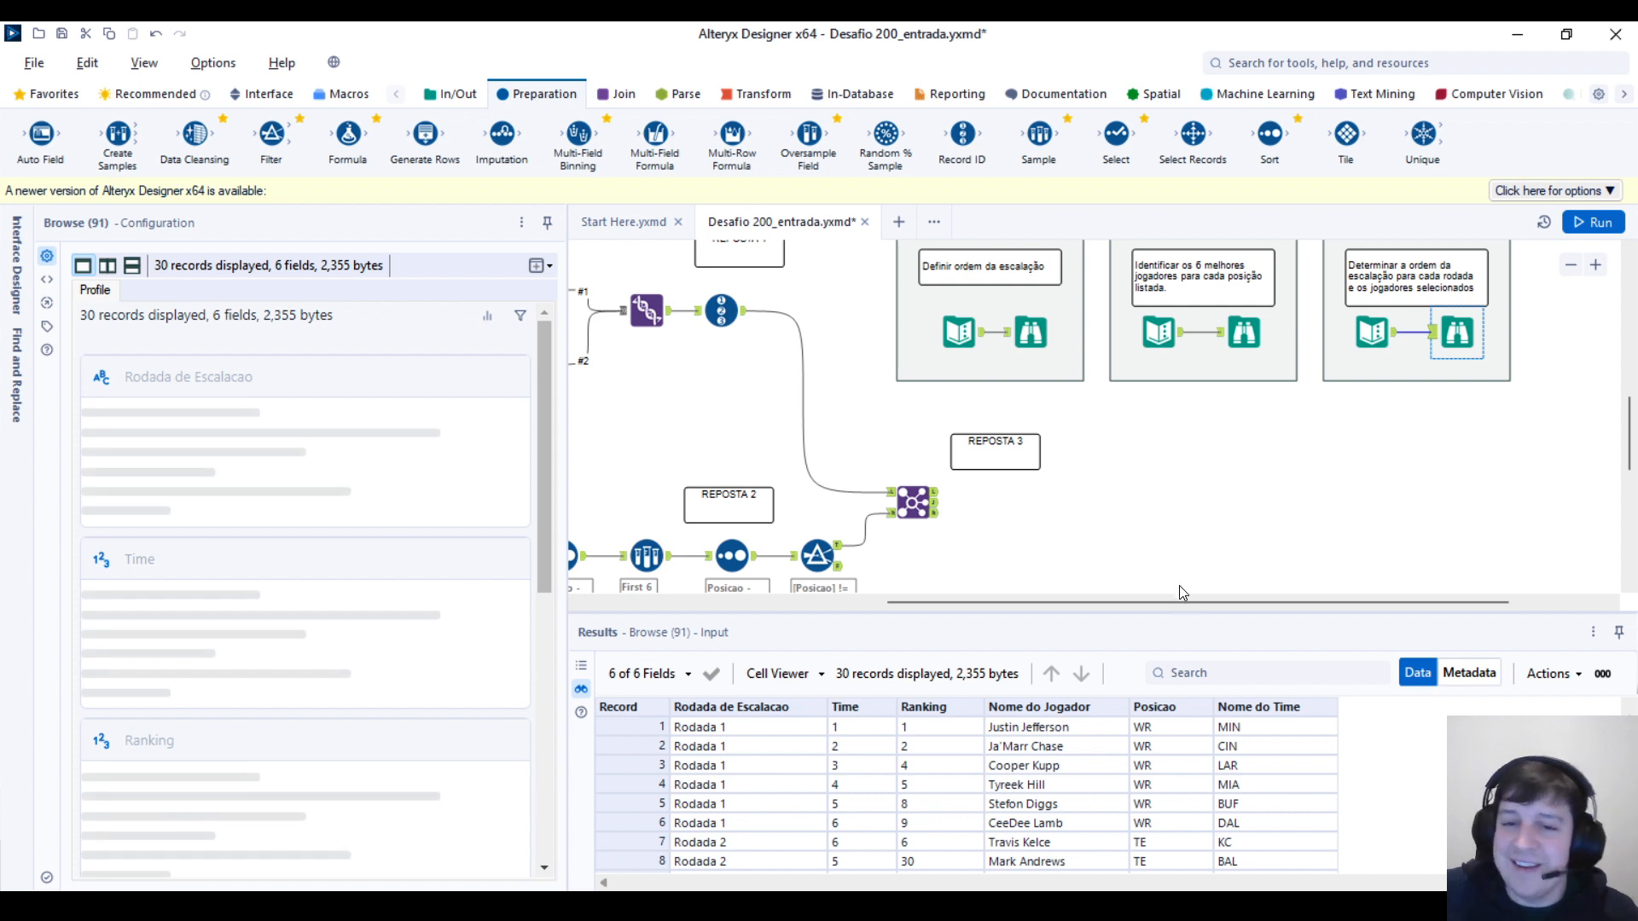
Step: Look over the Join tool and the two workflow branches that feed it, from their inputs to REPOSTA 3
drag(1181, 603, 914, 600)
scroll(1303, 531, down, 1)
click(1359, 468)
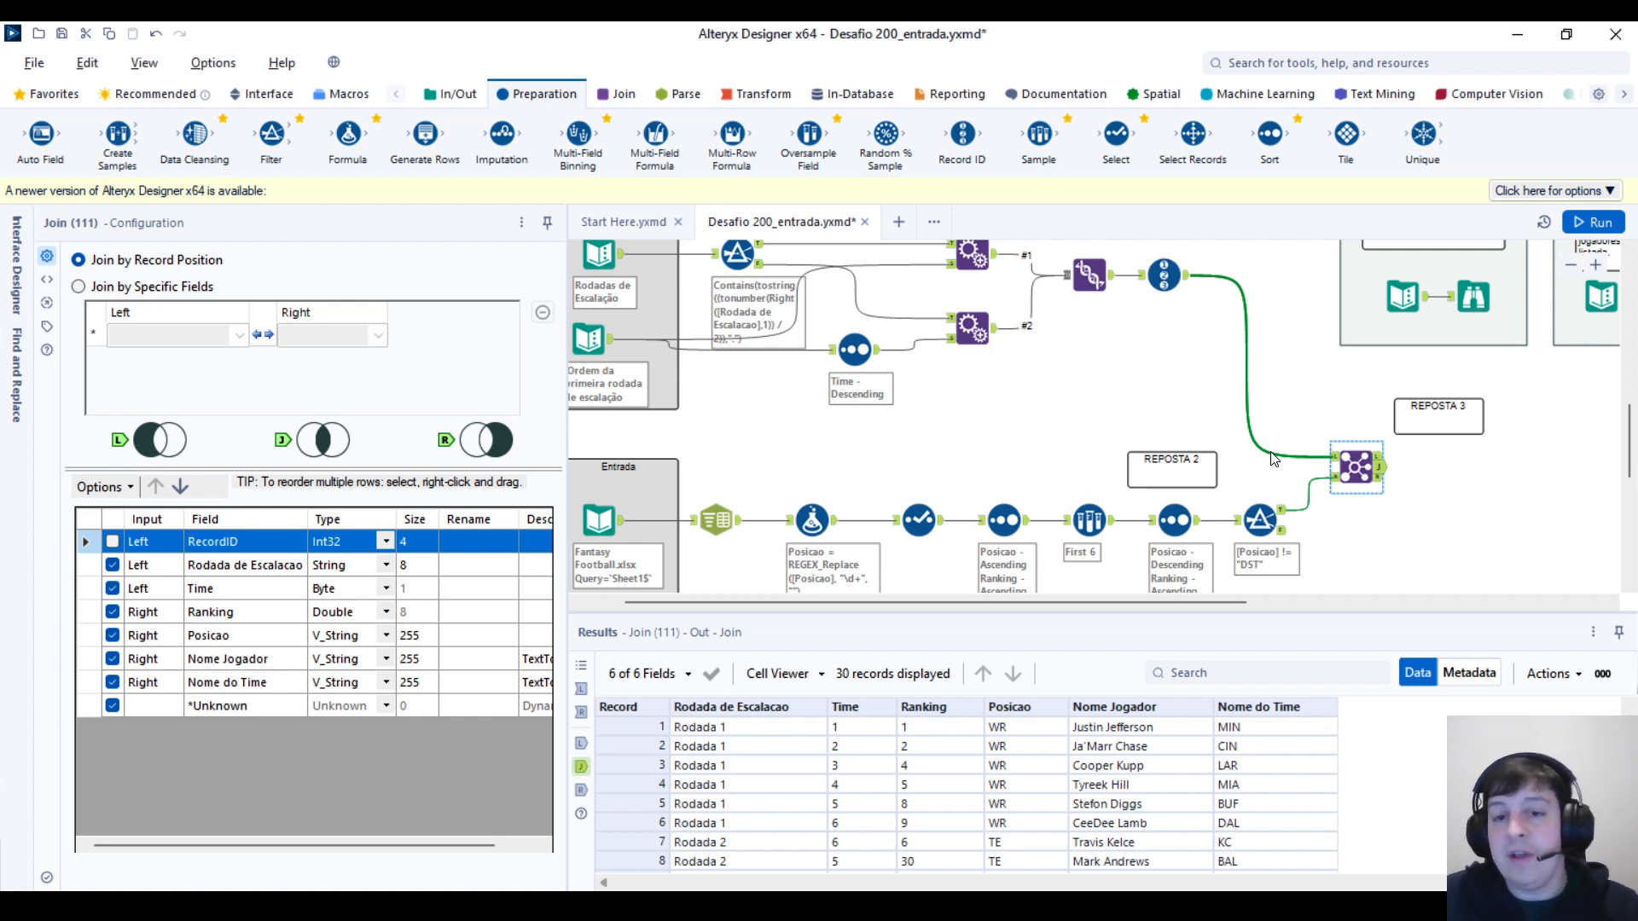
drag(1036, 602, 883, 602)
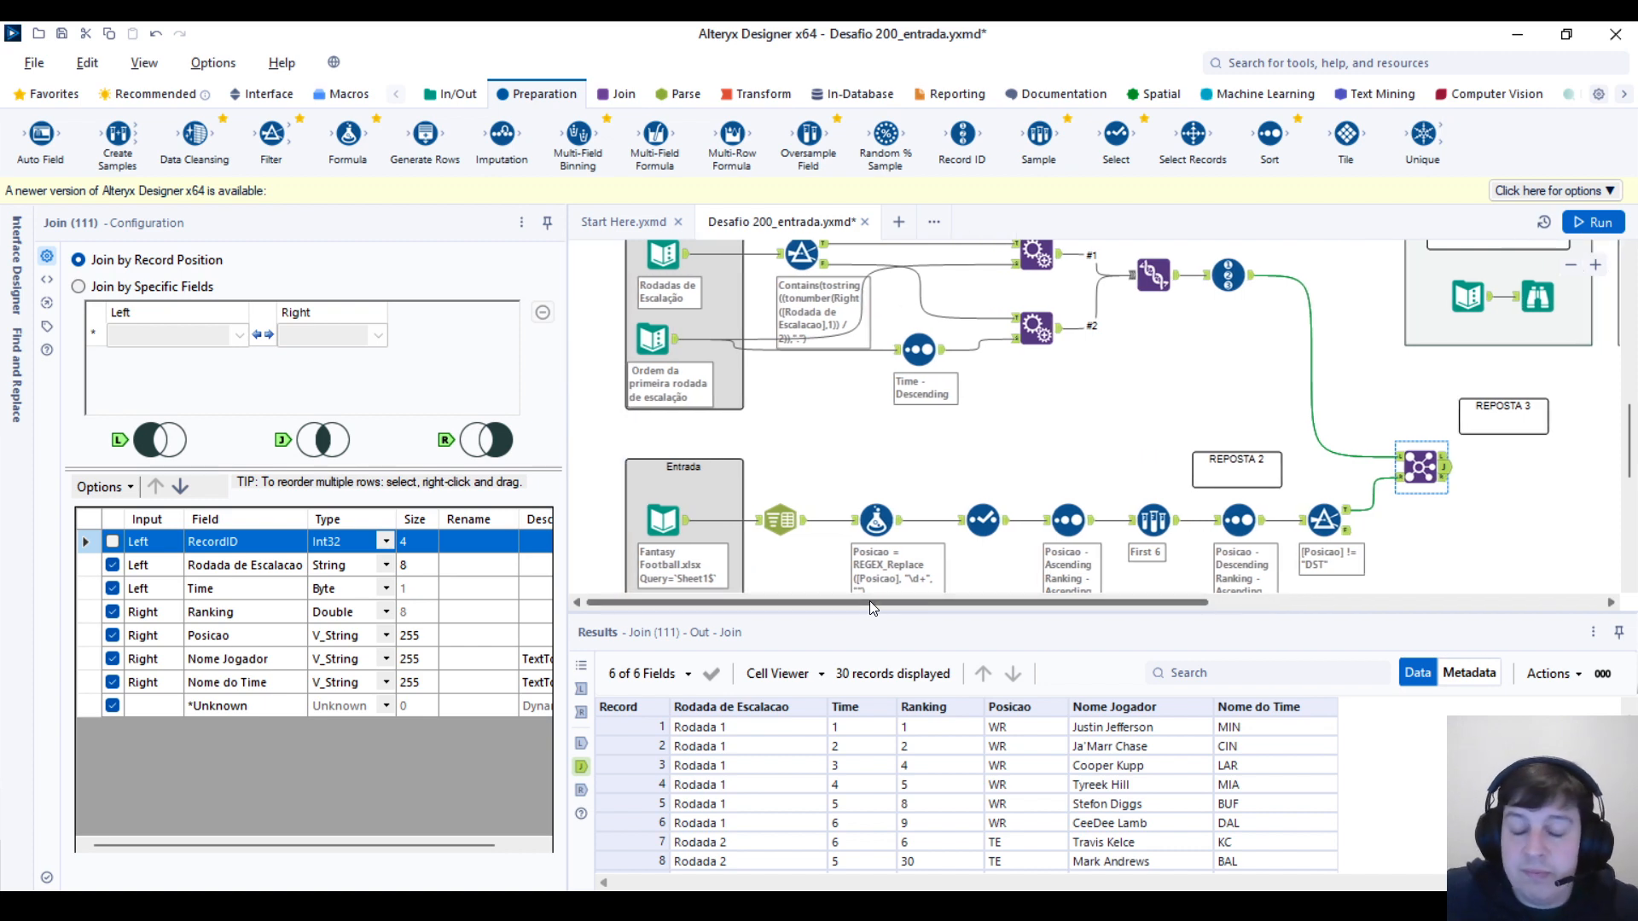
scroll(913, 559, down, 3)
scroll(913, 556, up, 3)
scroll(940, 520, up, 2)
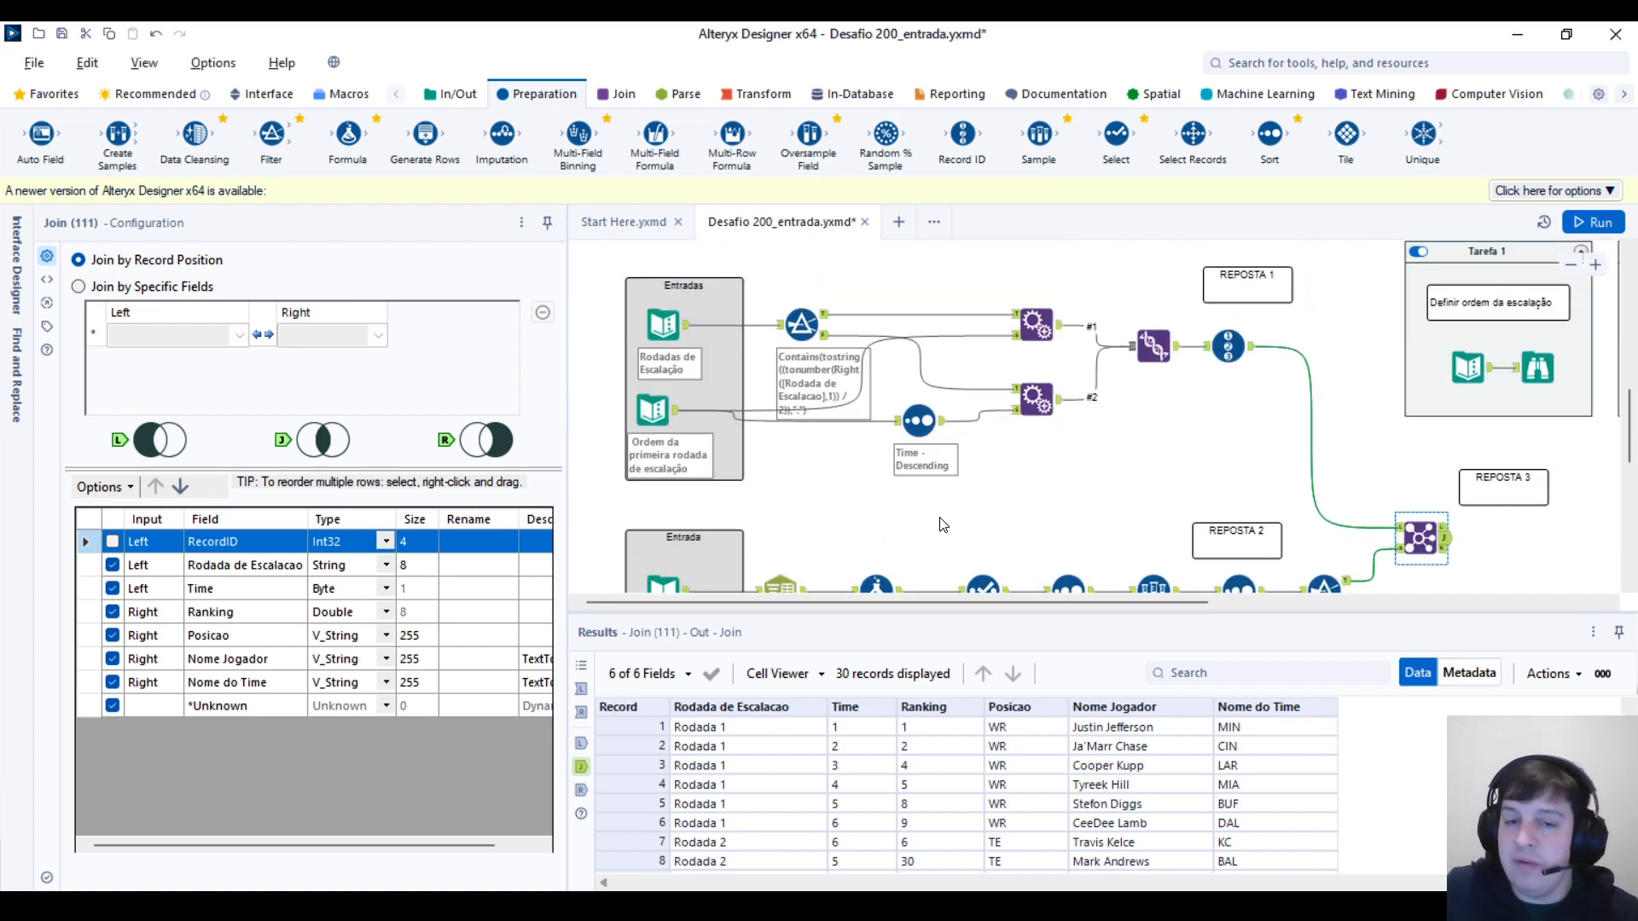
Step: Review the custom expression of the Filter on Rodada de Escalacao and its branches to the two Append Fields tools
click(801, 325)
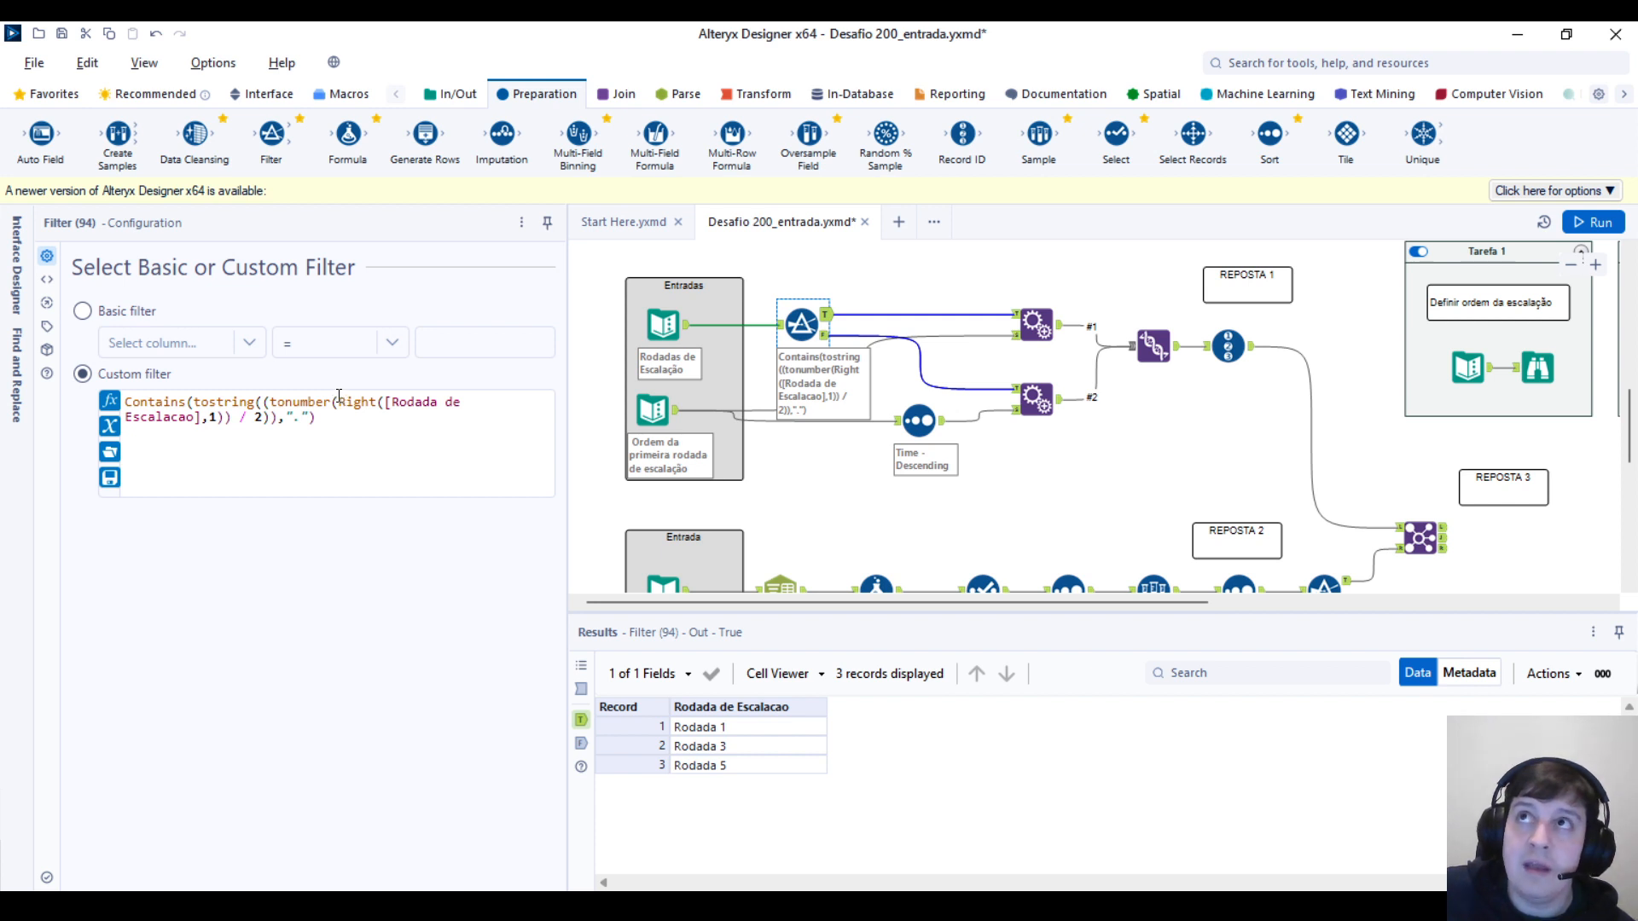
click(303, 407)
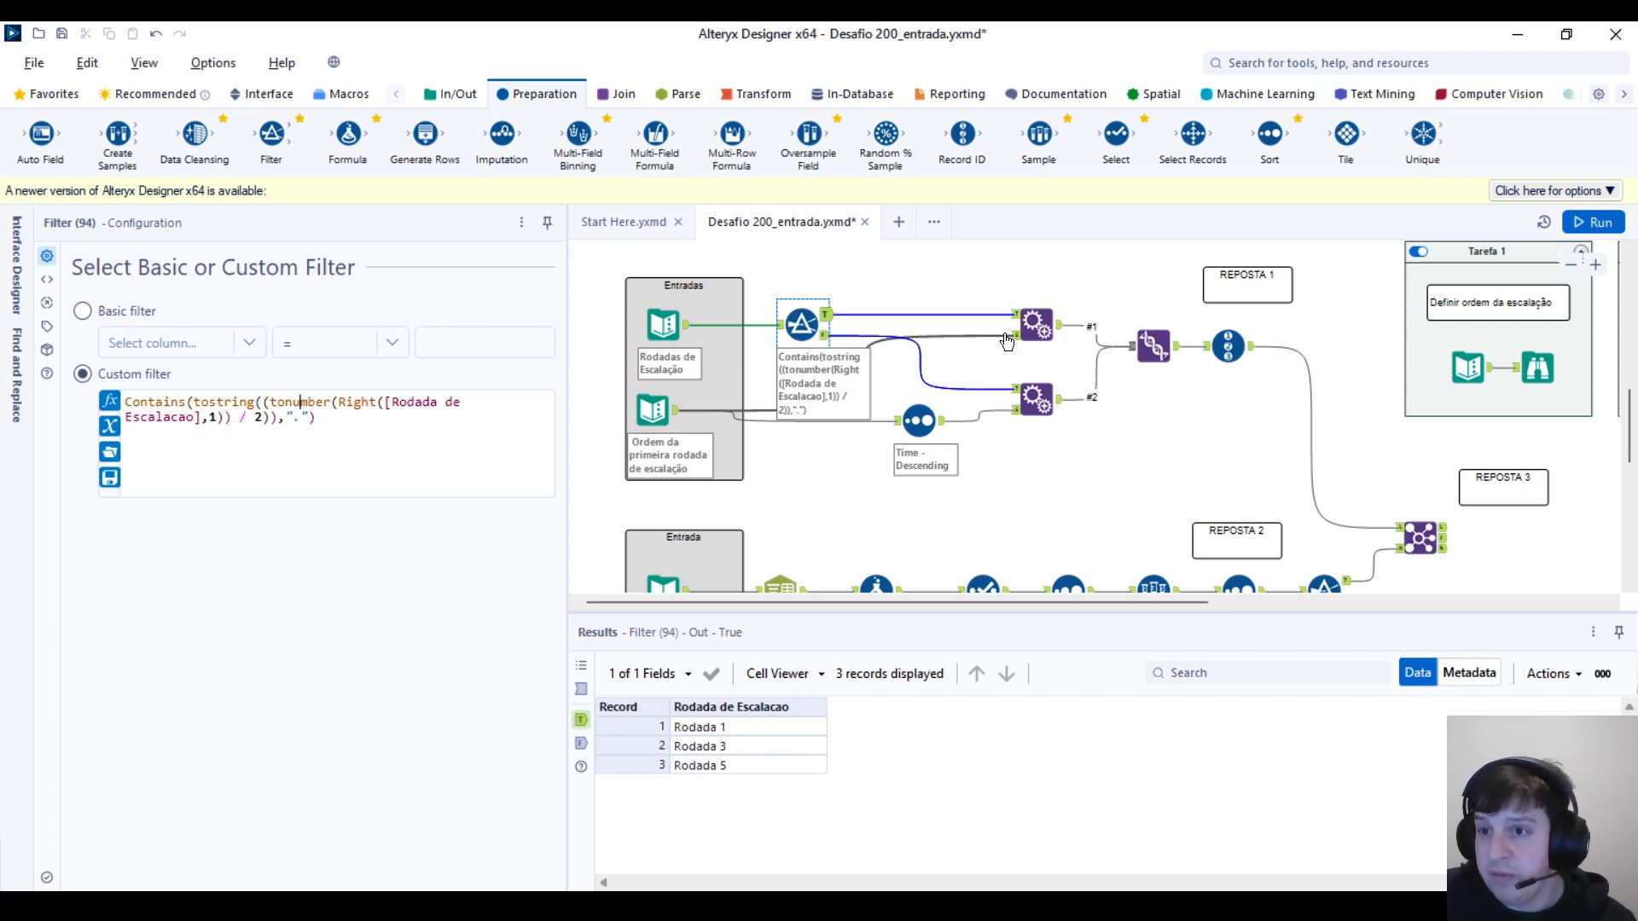
drag(1007, 342, 1014, 336)
Step: Review the Formula tool's Posicao and Nome do Jogador2 expressions, and the Sample tool's first-6-rows setting grouped by Posicao
scroll(1024, 380, down, 3)
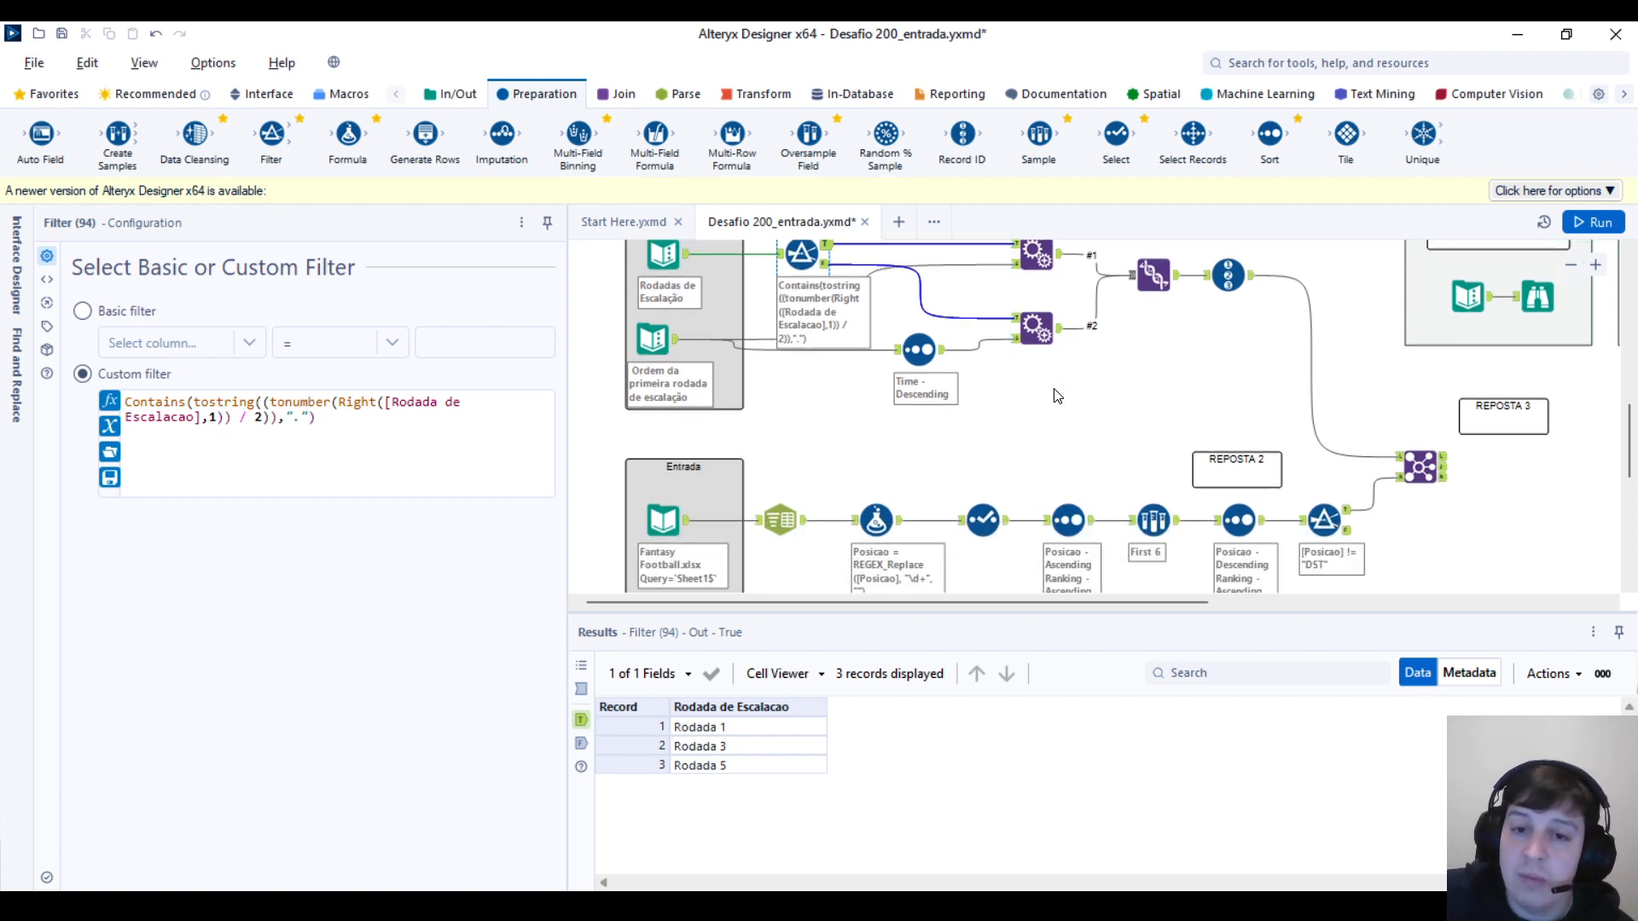
click(866, 409)
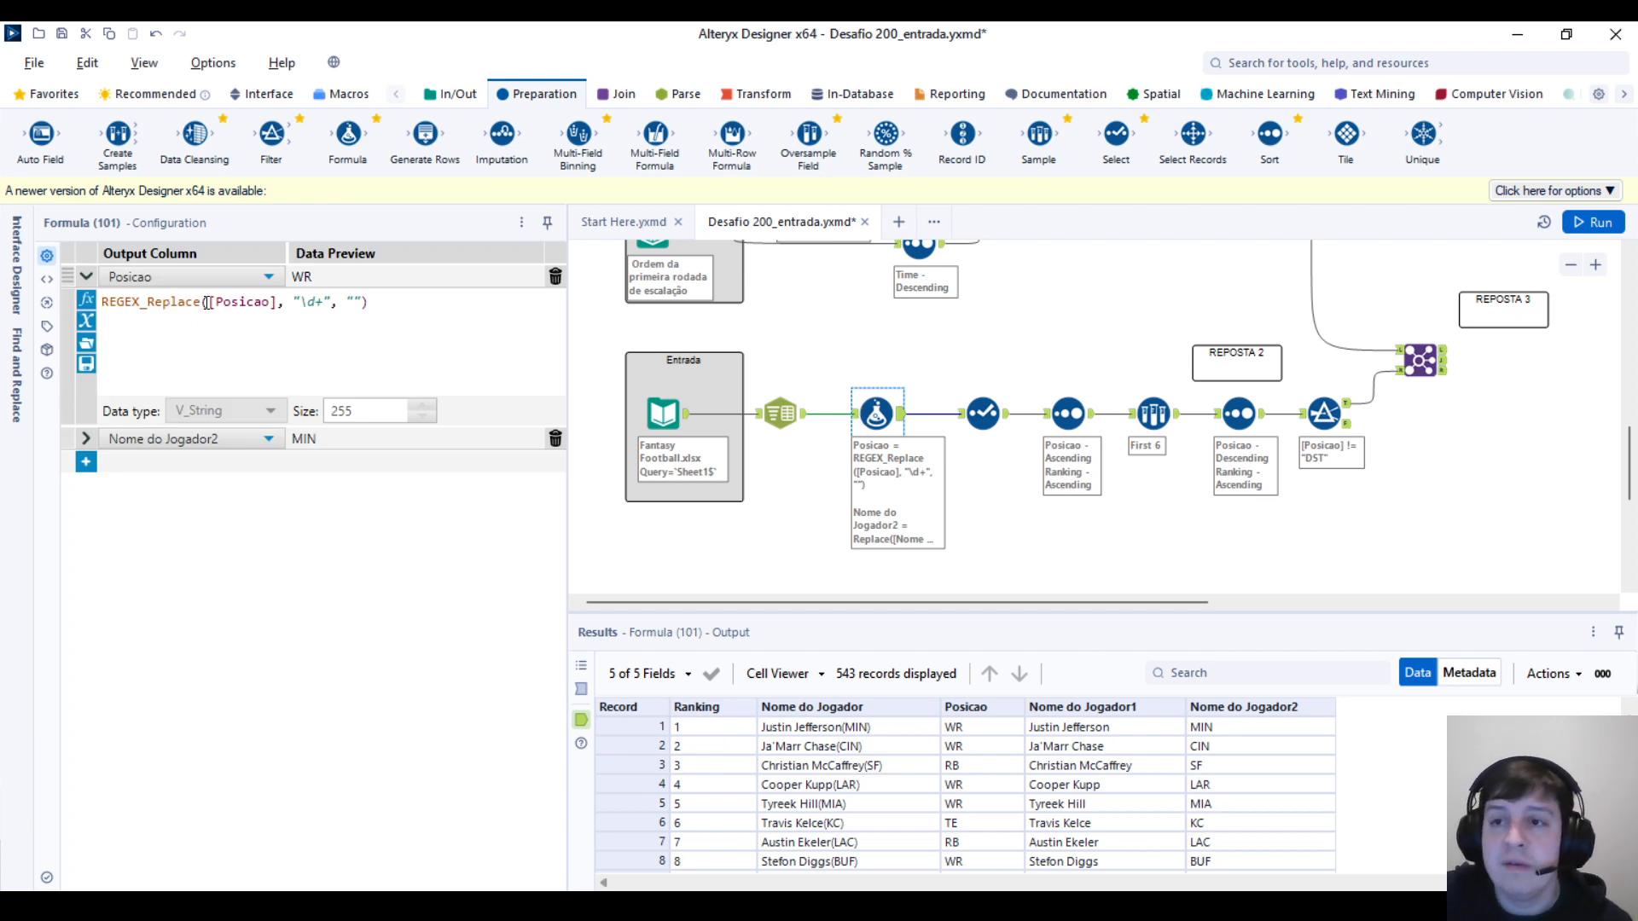
click(85, 438)
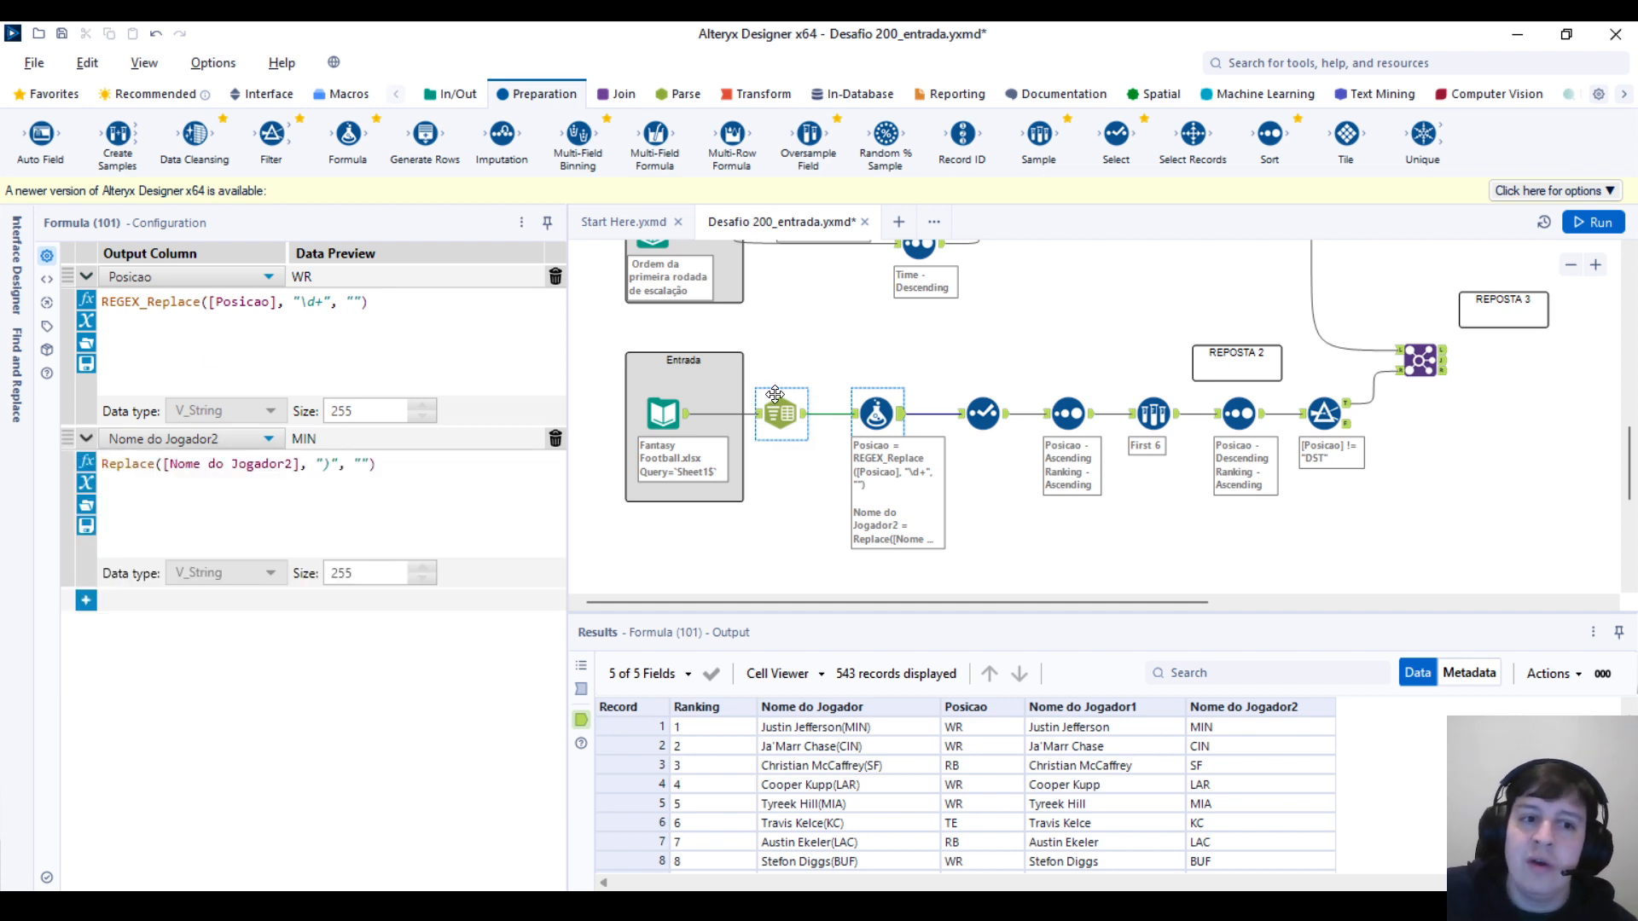
click(1151, 416)
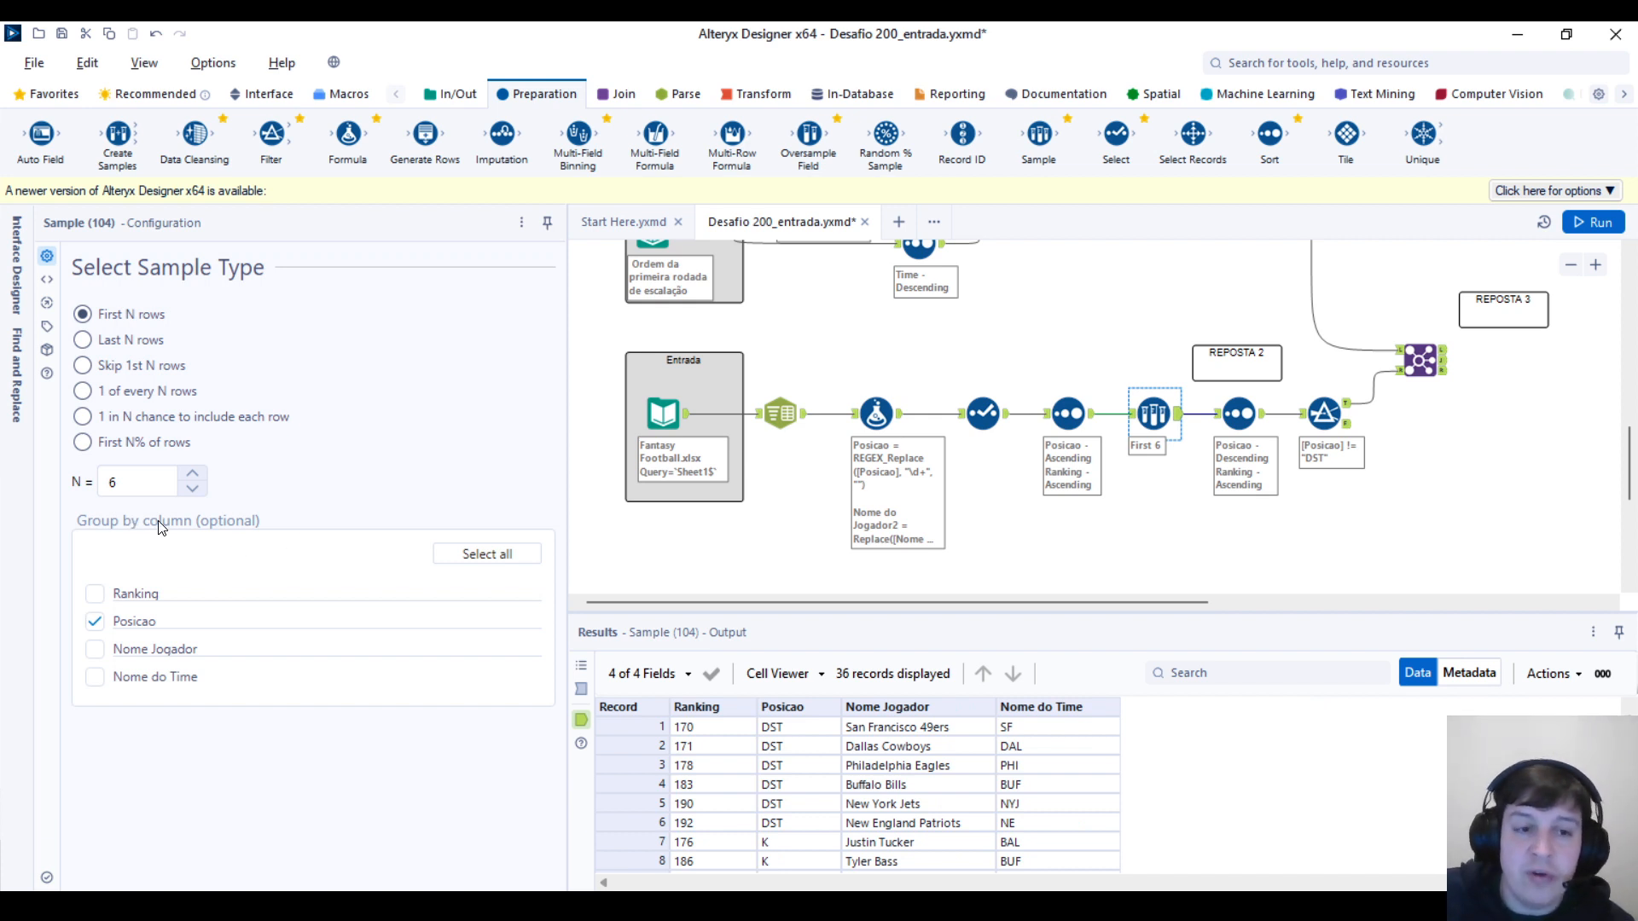
Step: Show the Join tool's record-position configuration, and reread the three tasks in the Desafio Semanal #200 instructions
scroll(1365, 409, up, 2)
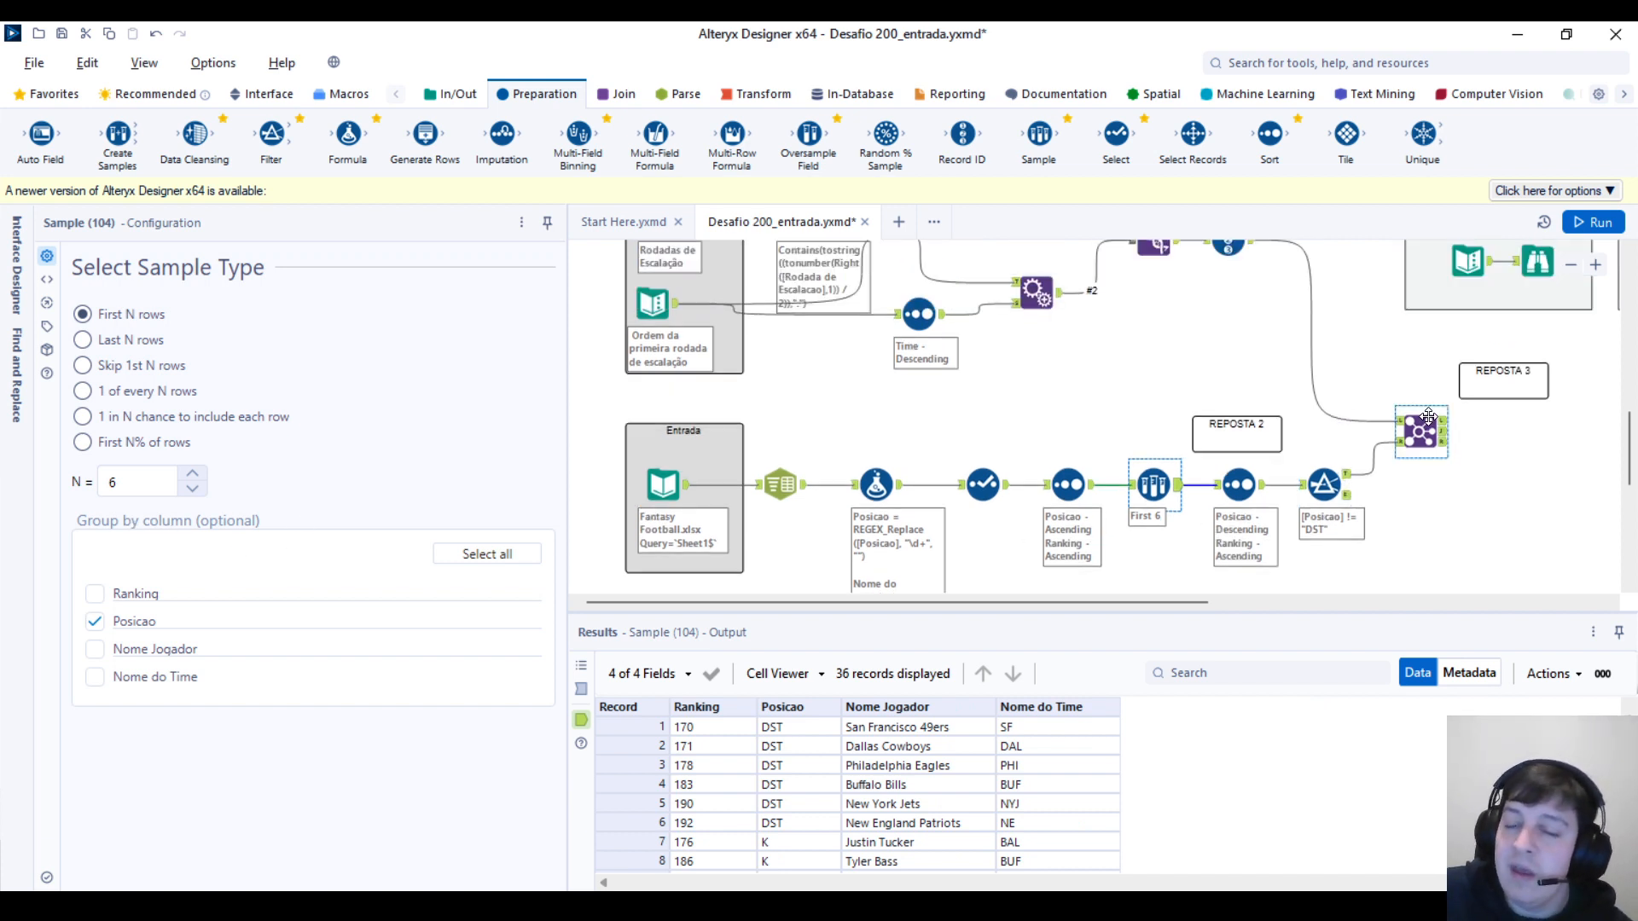
click(1431, 433)
scroll(1425, 433, up, 5)
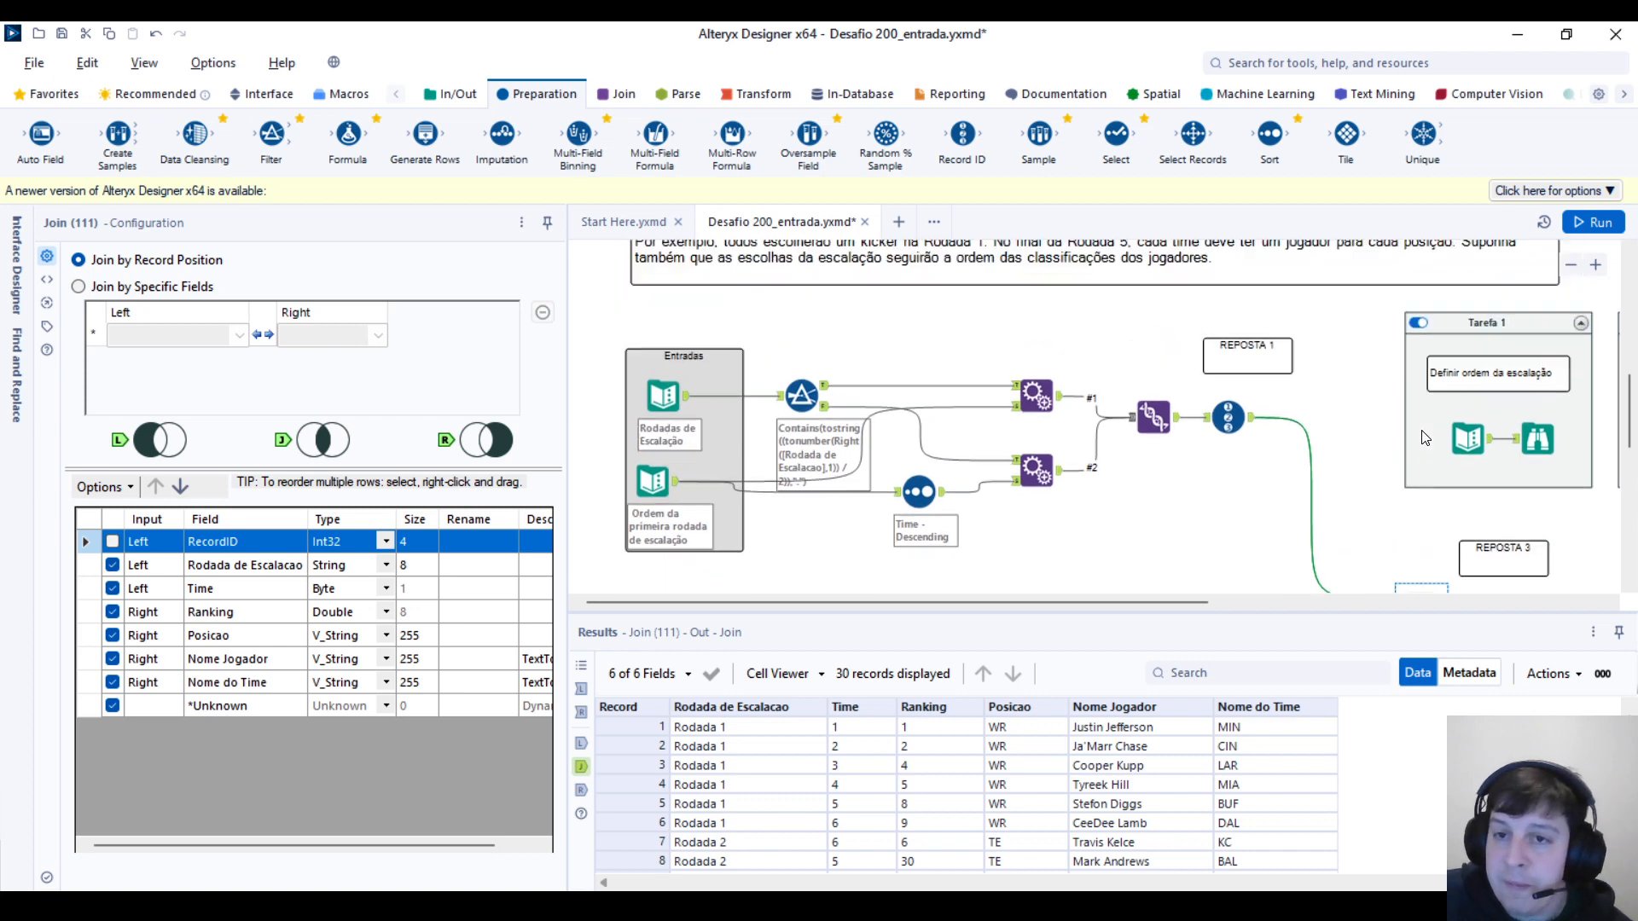
scroll(1412, 432, up, 6)
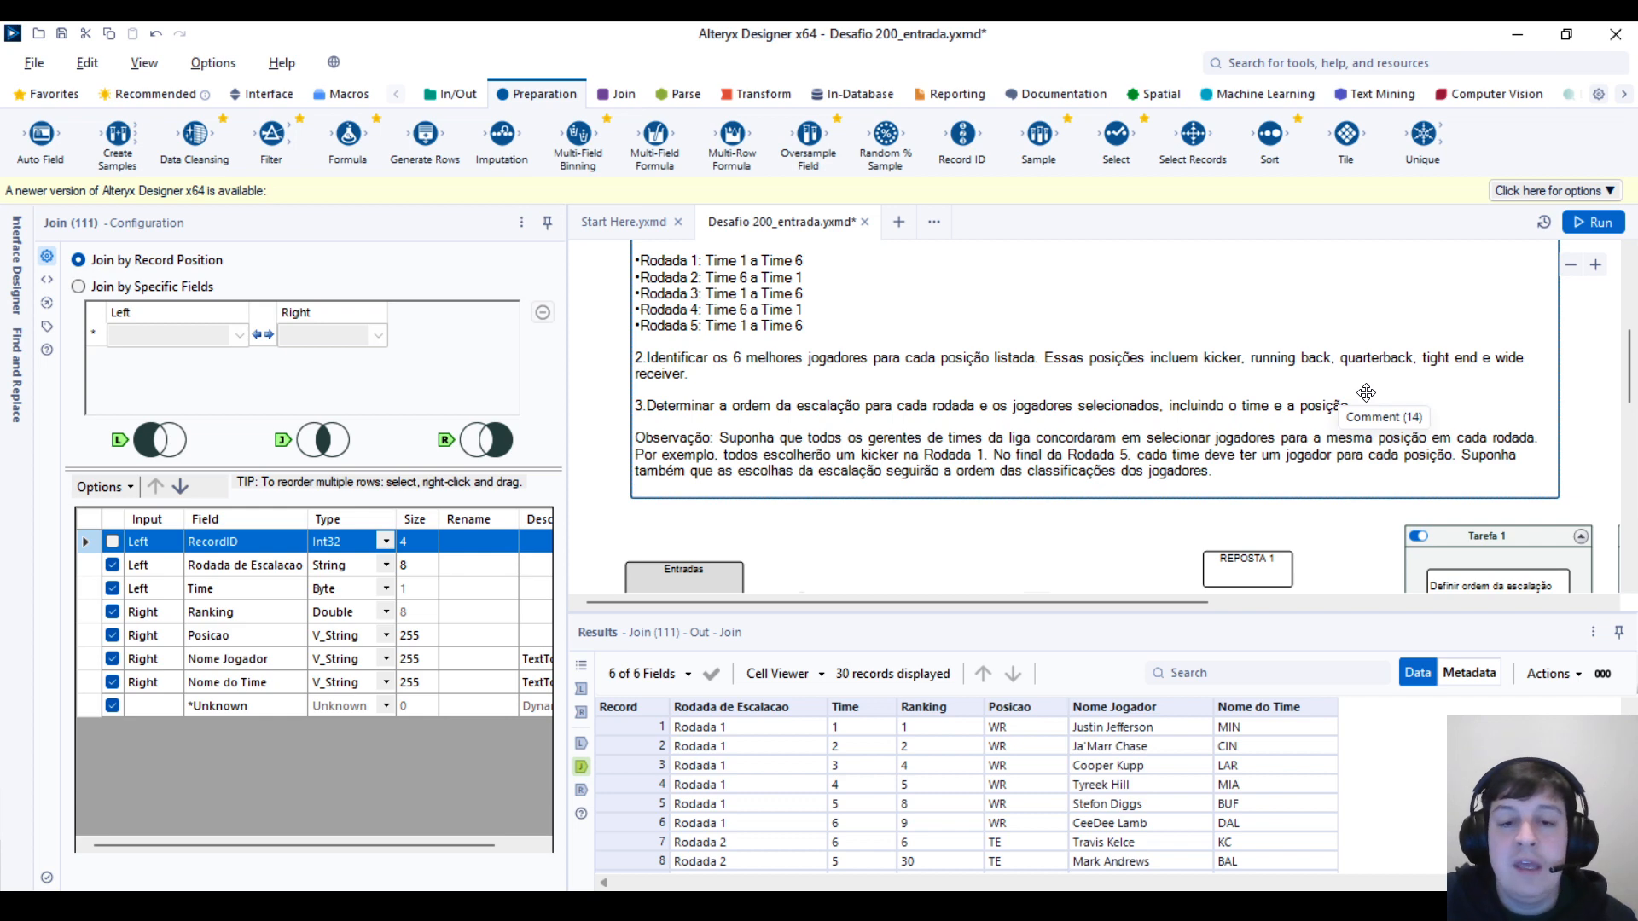
scroll(1366, 393, up, 4)
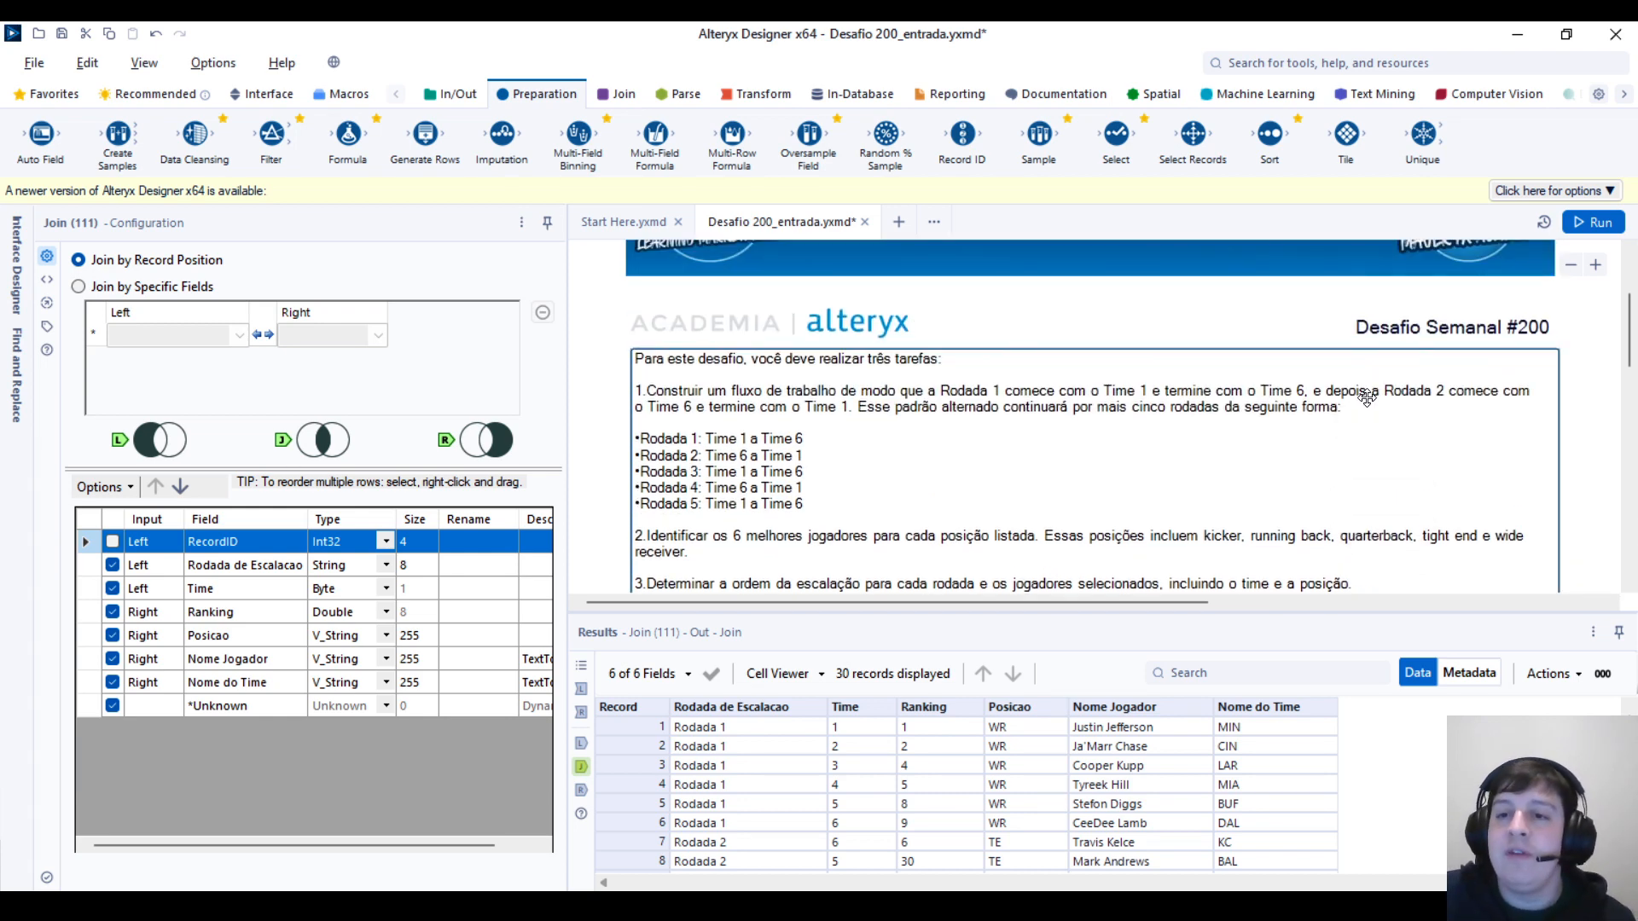
scroll(1366, 395, down, 1)
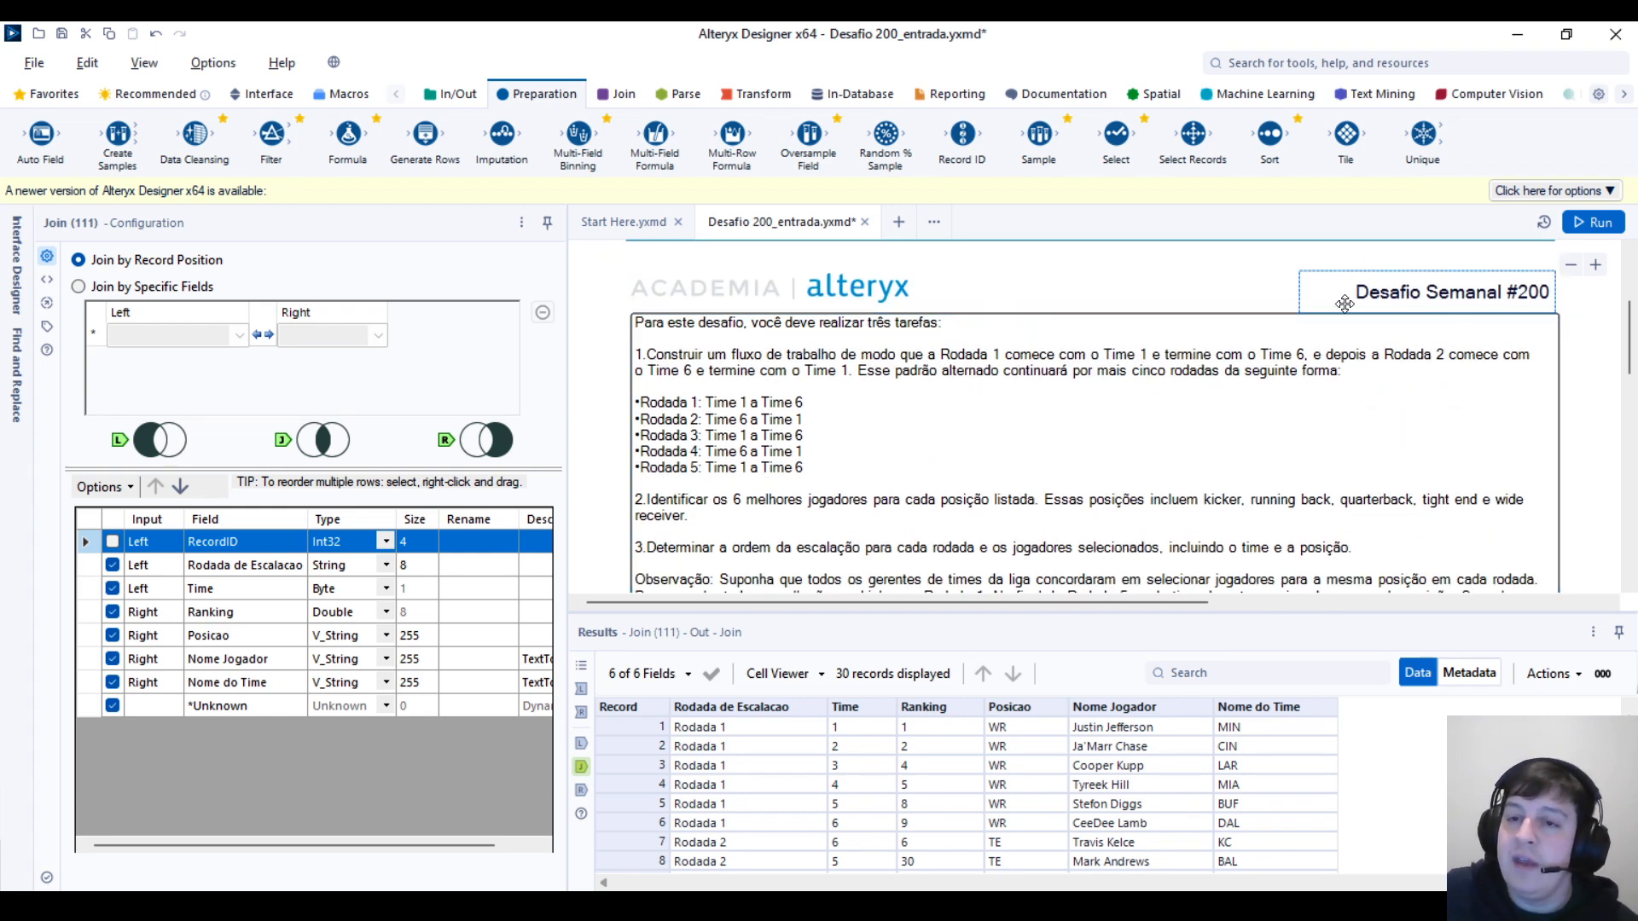